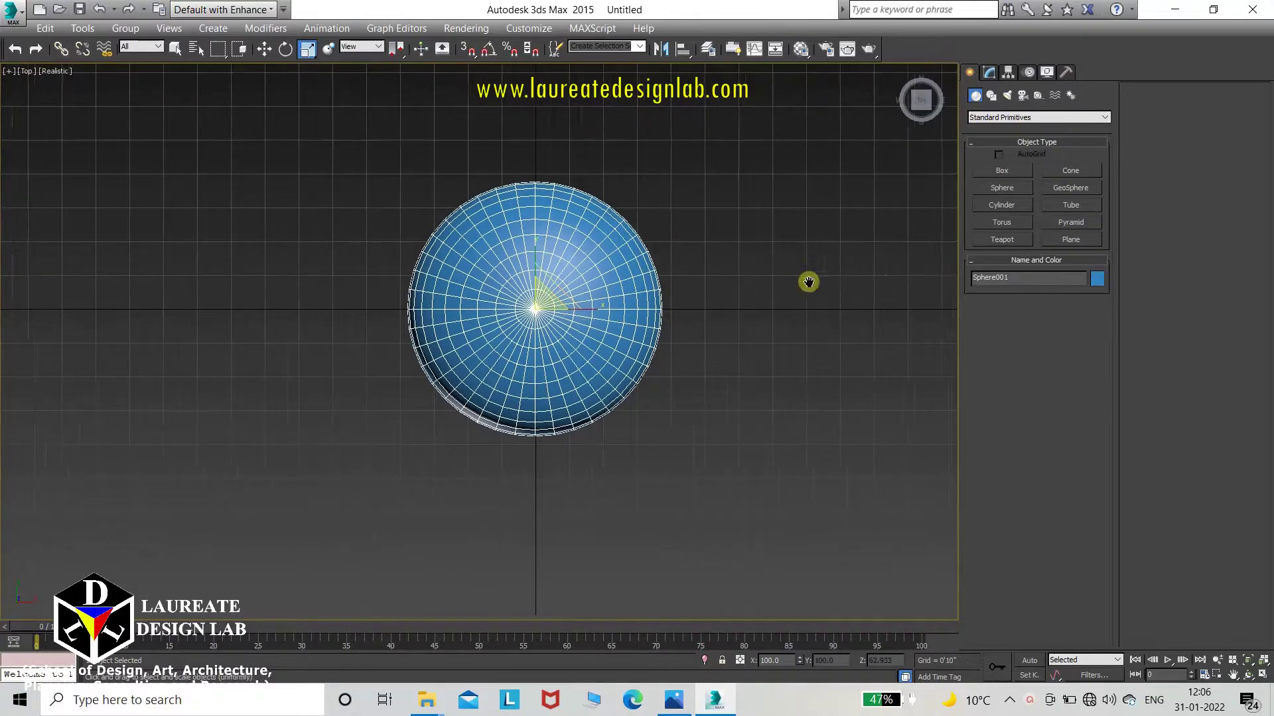
# - Create a small sphere with AutoGrid on the side of the large blue sphere, with a radius of about 1'7 1/2"
pyautogui.click(805, 237)
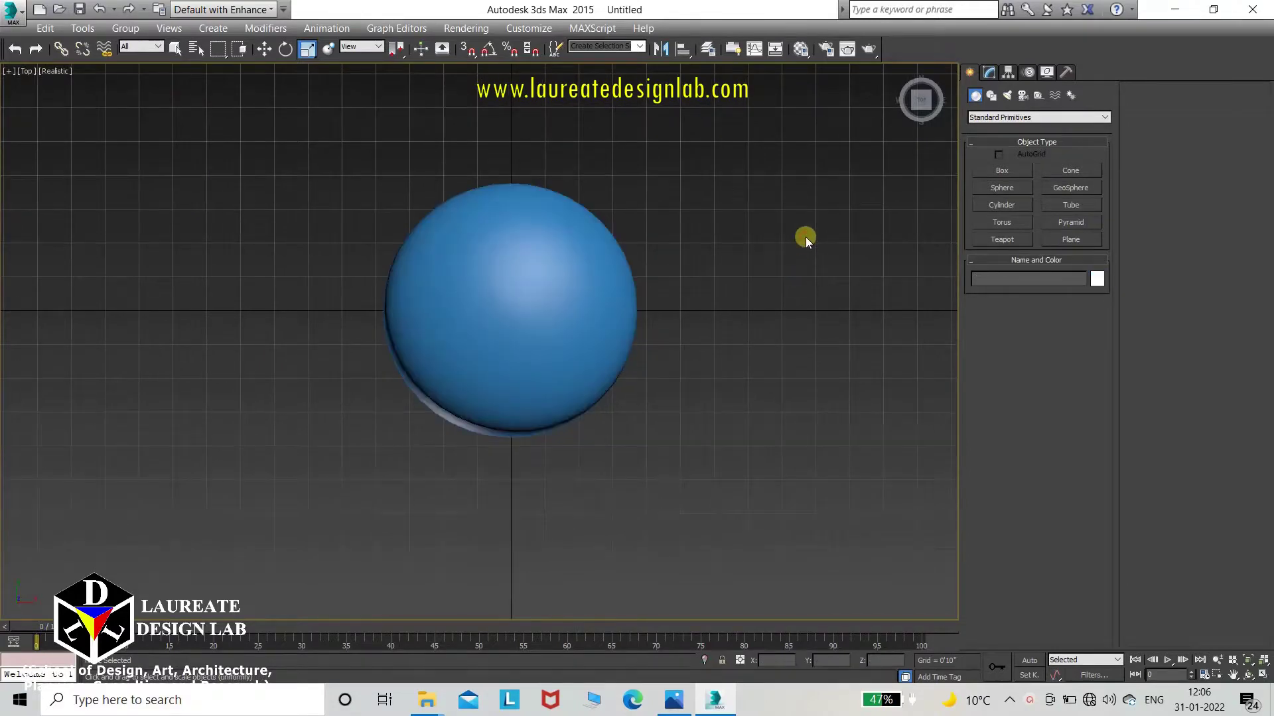
pyautogui.click(1003, 188)
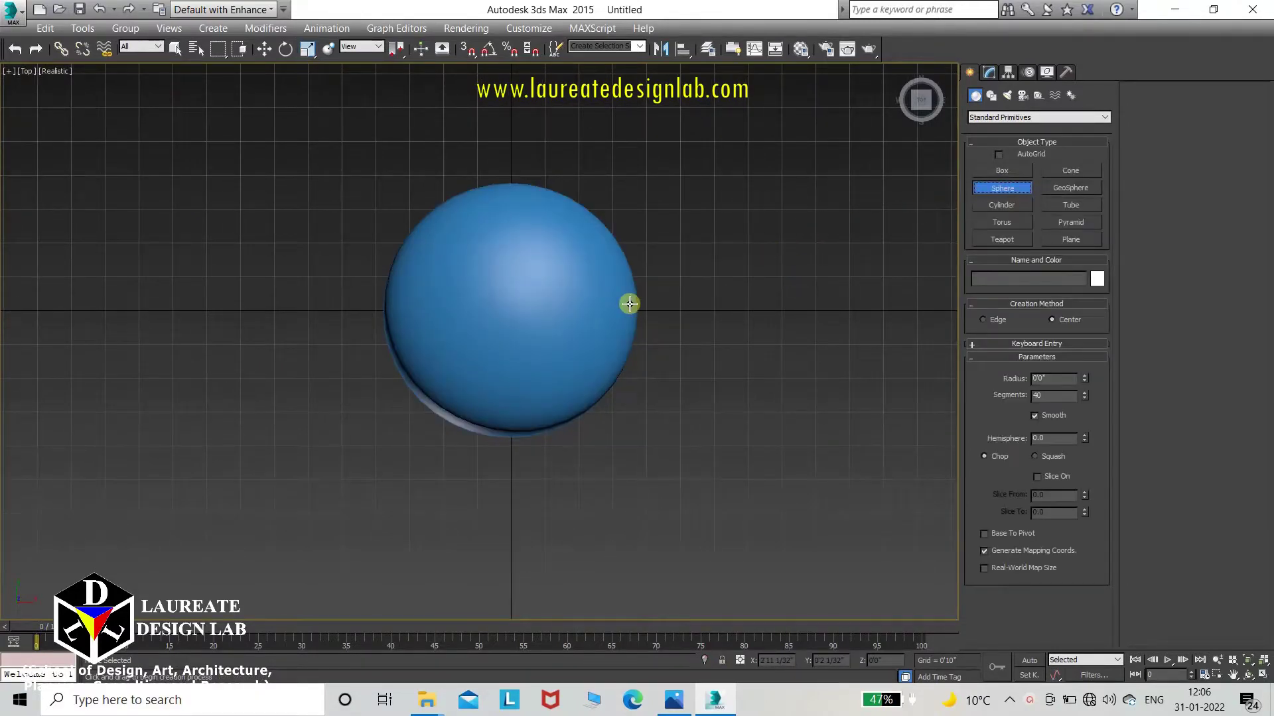
pyautogui.click(999, 154)
pyautogui.moveTo(620, 308)
pyautogui.mouseDown()
pyautogui.moveTo(648, 317)
pyautogui.moveTo(643, 304)
pyautogui.mouseUp()
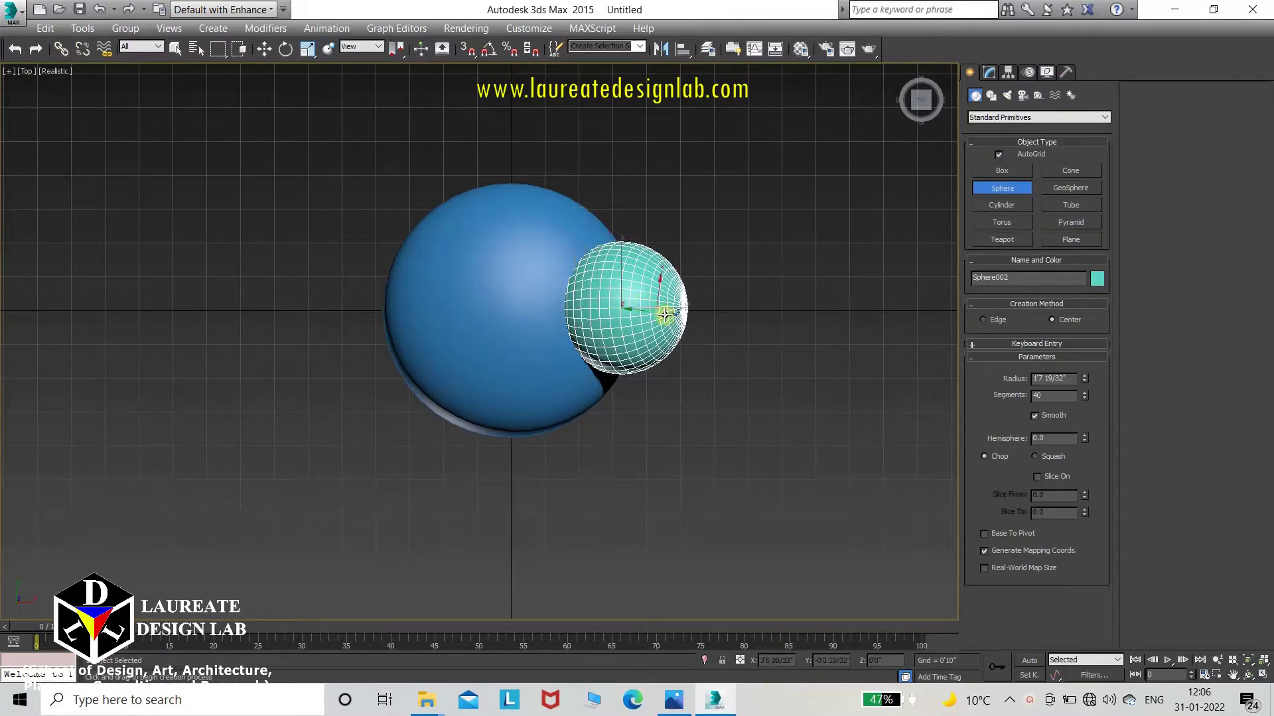
pyautogui.moveTo(683, 364); pyautogui.dragTo(705, 355, button='middle')
pyautogui.scroll(2, 698, 354)
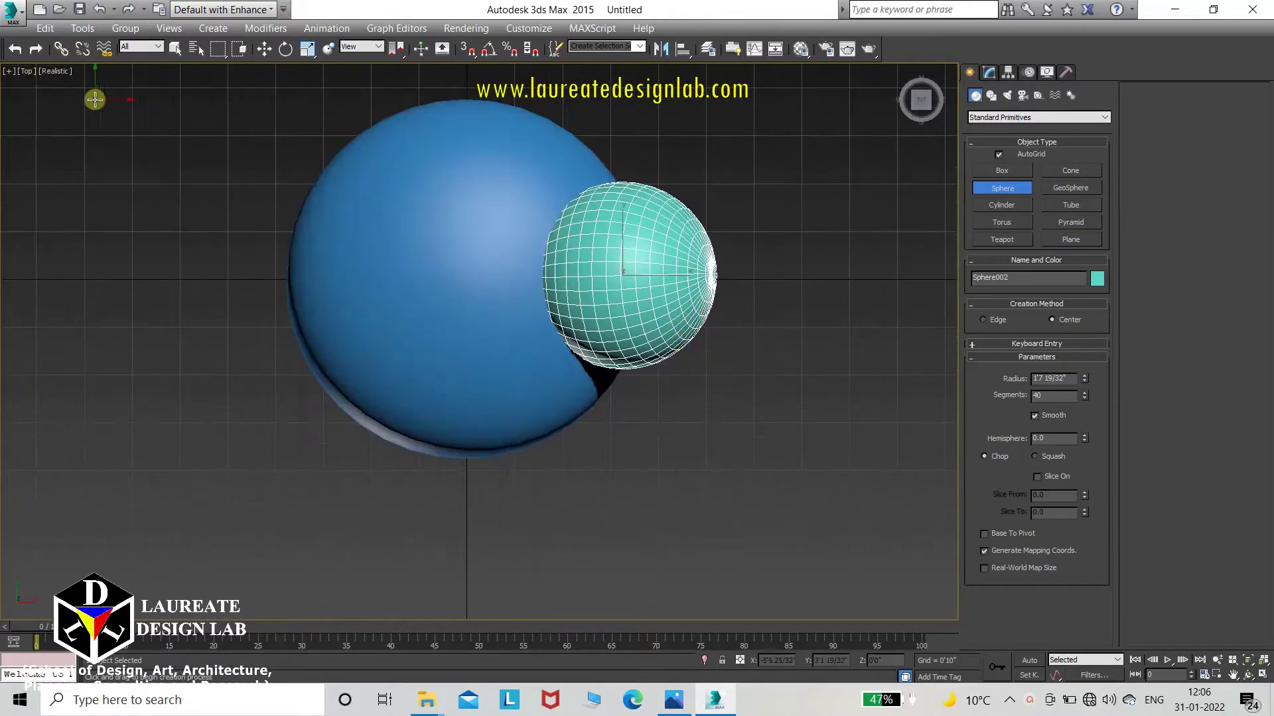
# - In the Front wireframe view, reposition the small sphere so it overlaps the blue ellipsoid's upper-right edge
pyautogui.rightClick(31, 80)
pyautogui.click(27, 71)
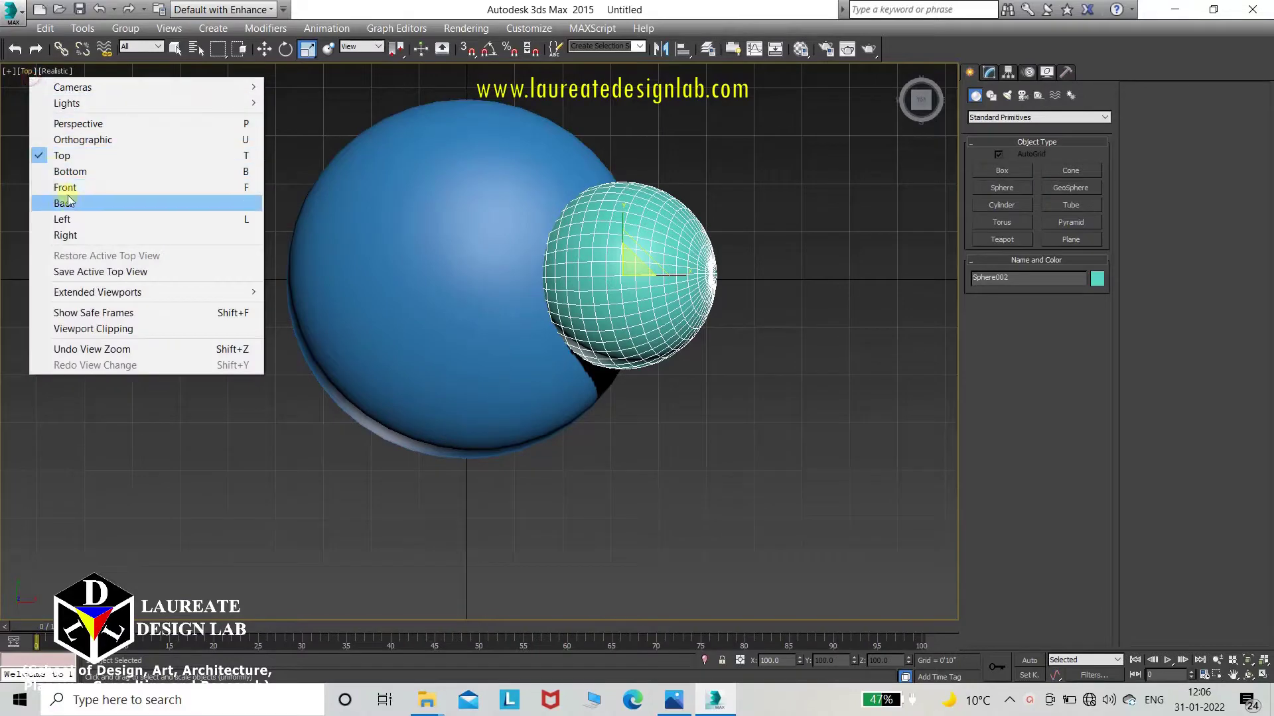
pyautogui.click(93, 188)
pyautogui.moveTo(617, 318)
pyautogui.mouseDown(button='middle')
pyautogui.moveTo(575, 318)
pyautogui.moveTo(618, 356)
pyautogui.mouseUp(button='middle')
pyautogui.press('F3')
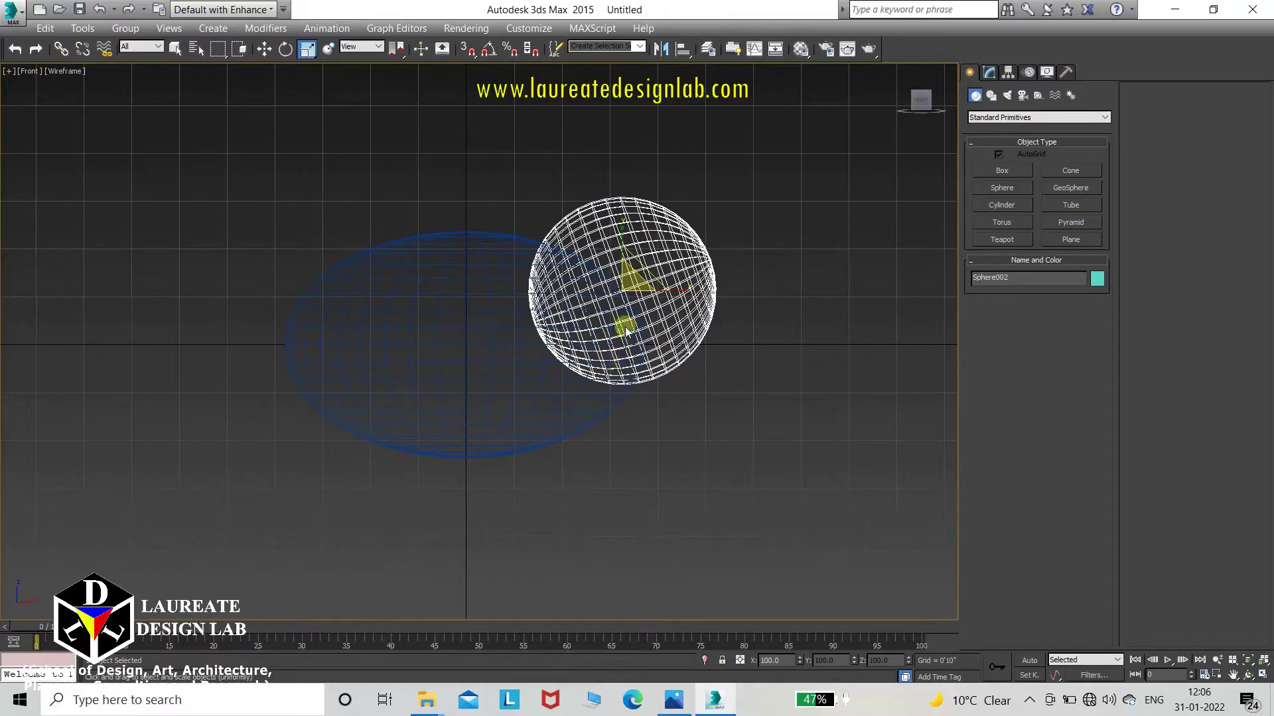
pyautogui.press('w')
pyautogui.moveTo(618, 253)
pyautogui.mouseDown()
pyautogui.moveTo(618, 270)
pyautogui.moveTo(618, 258)
pyautogui.mouseUp()
pyautogui.moveTo(672, 299); pyautogui.dragTo(663, 296)
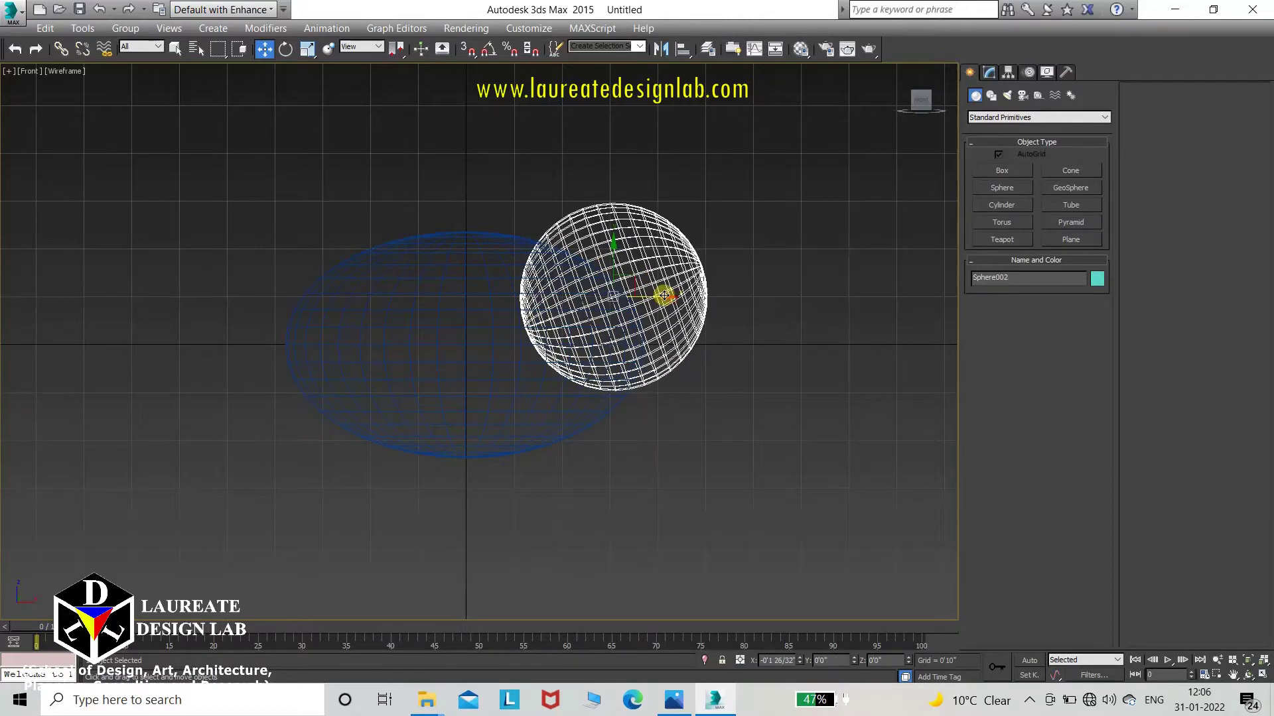
pyautogui.moveTo(611, 250); pyautogui.dragTo(610, 227)
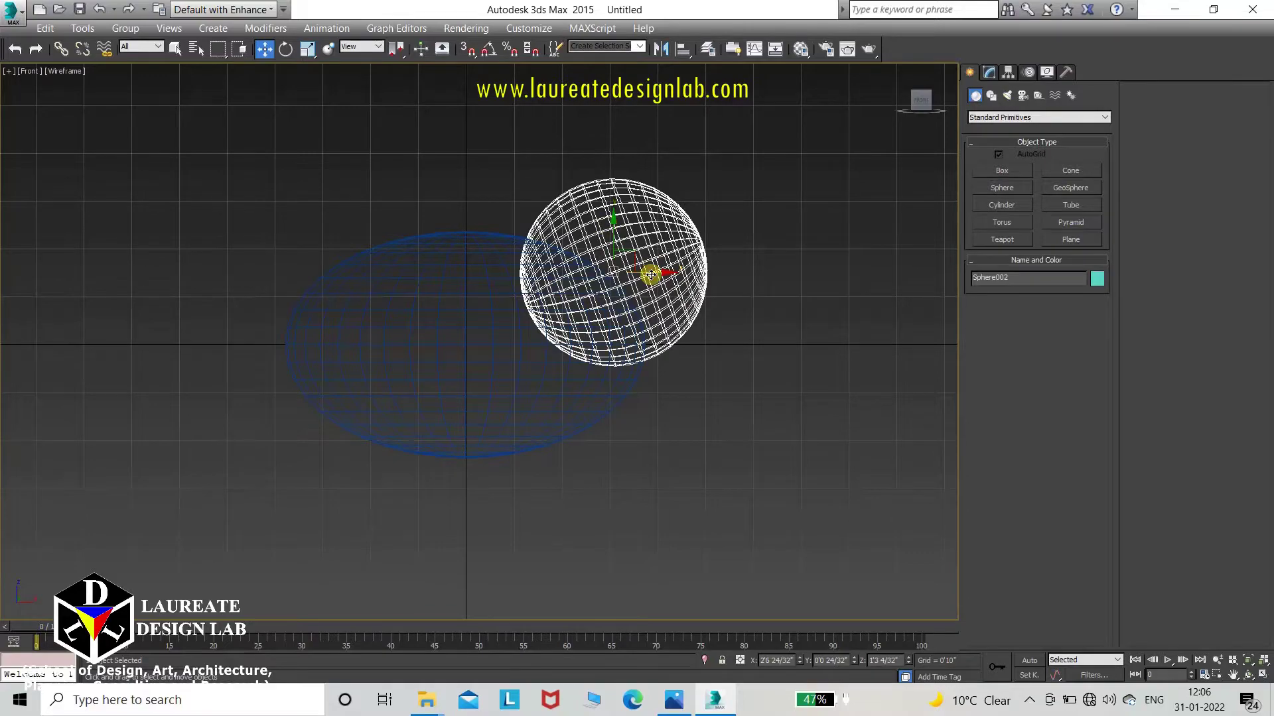
pyautogui.moveTo(650, 274); pyautogui.dragTo(656, 274)
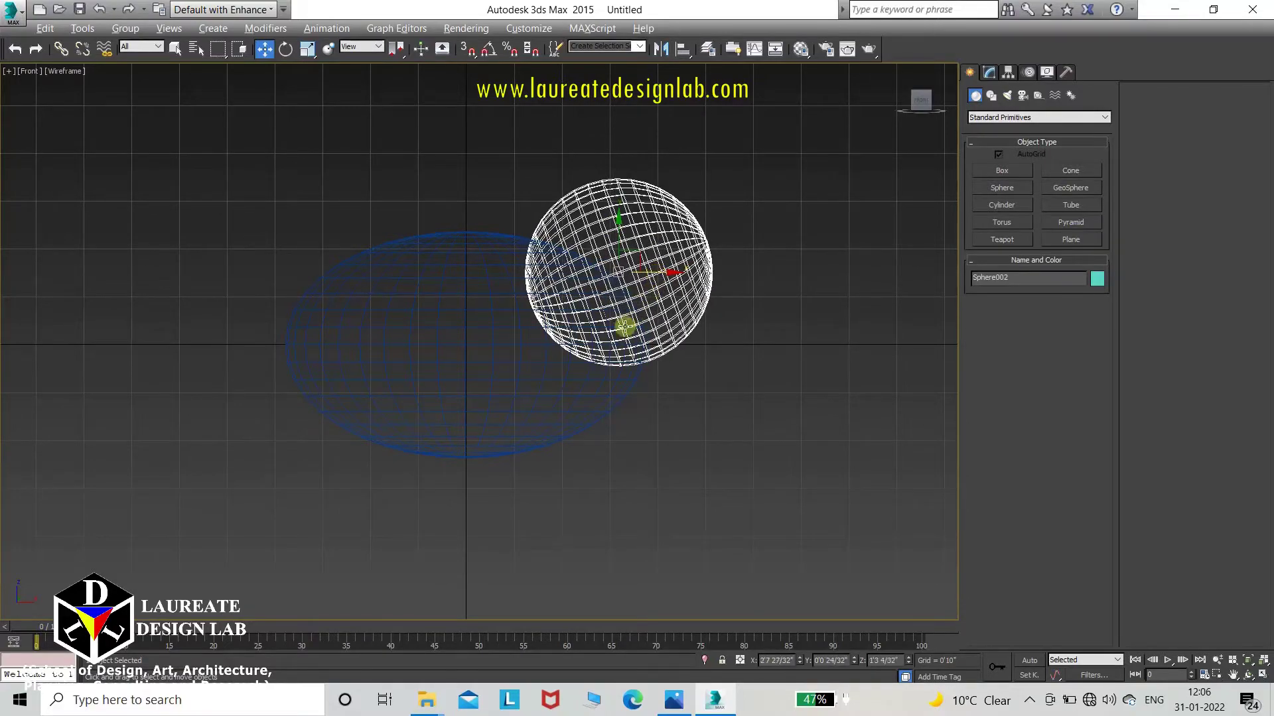
pyautogui.keyDown('alt'); pyautogui.moveTo(626, 324); pyautogui.dragTo(660, 365, button='middle'); pyautogui.keyUp('alt')
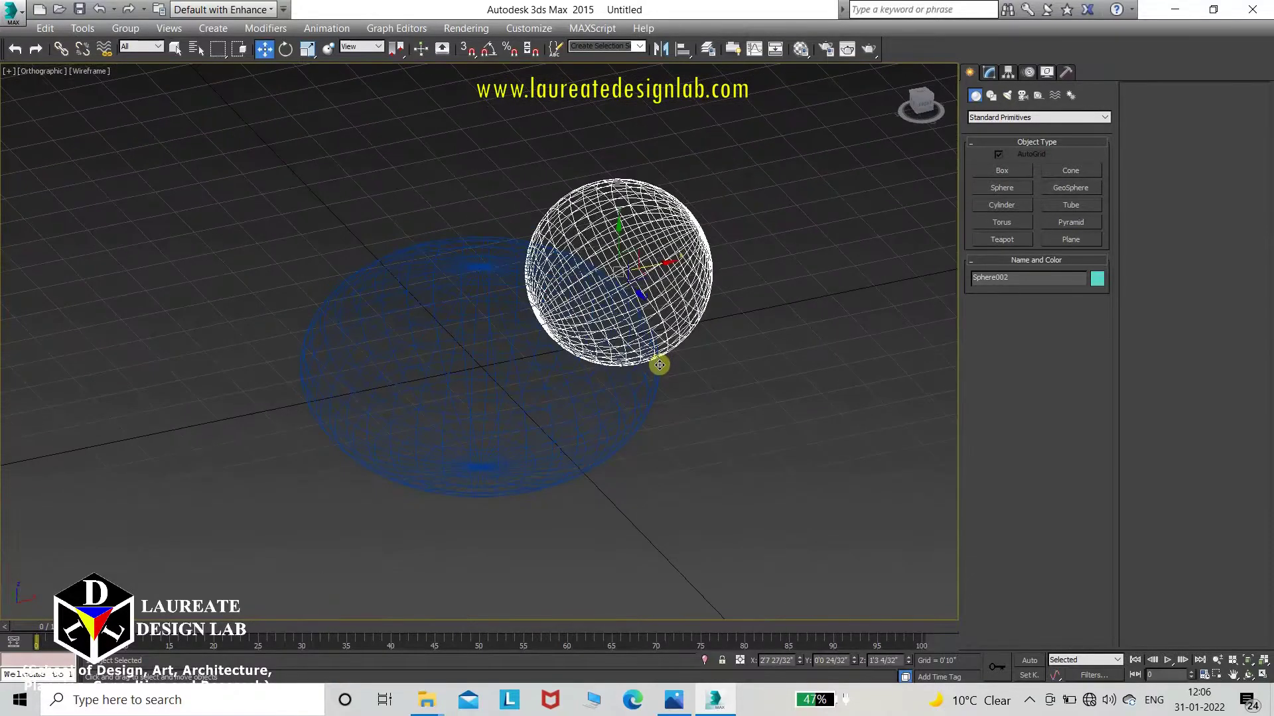
# - In the shaded Top view, move only the small sphere's pivot to the centre of the blue sphere
pyautogui.click(27, 77)
pyautogui.click(62, 155)
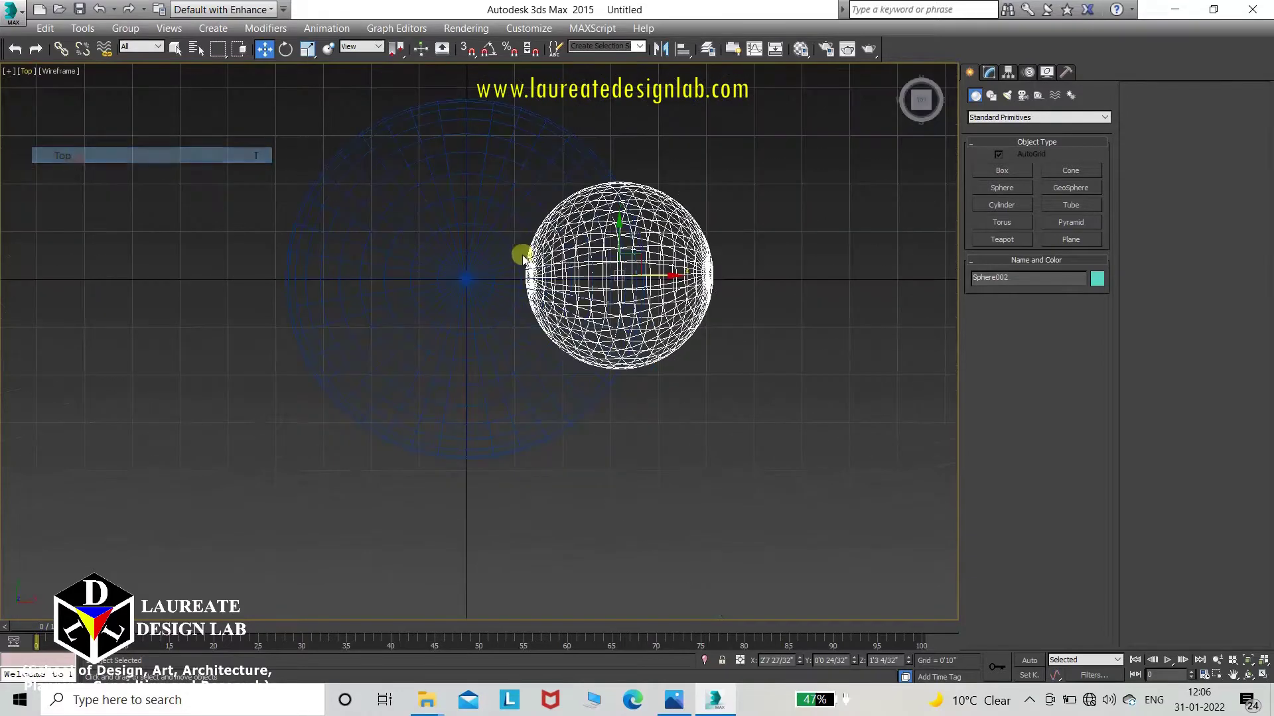
pyautogui.moveTo(522, 258)
pyautogui.mouseDown(button='middle')
pyautogui.moveTo(497, 293)
pyautogui.moveTo(486, 372)
pyautogui.mouseUp(button='middle')
pyautogui.press('F3')
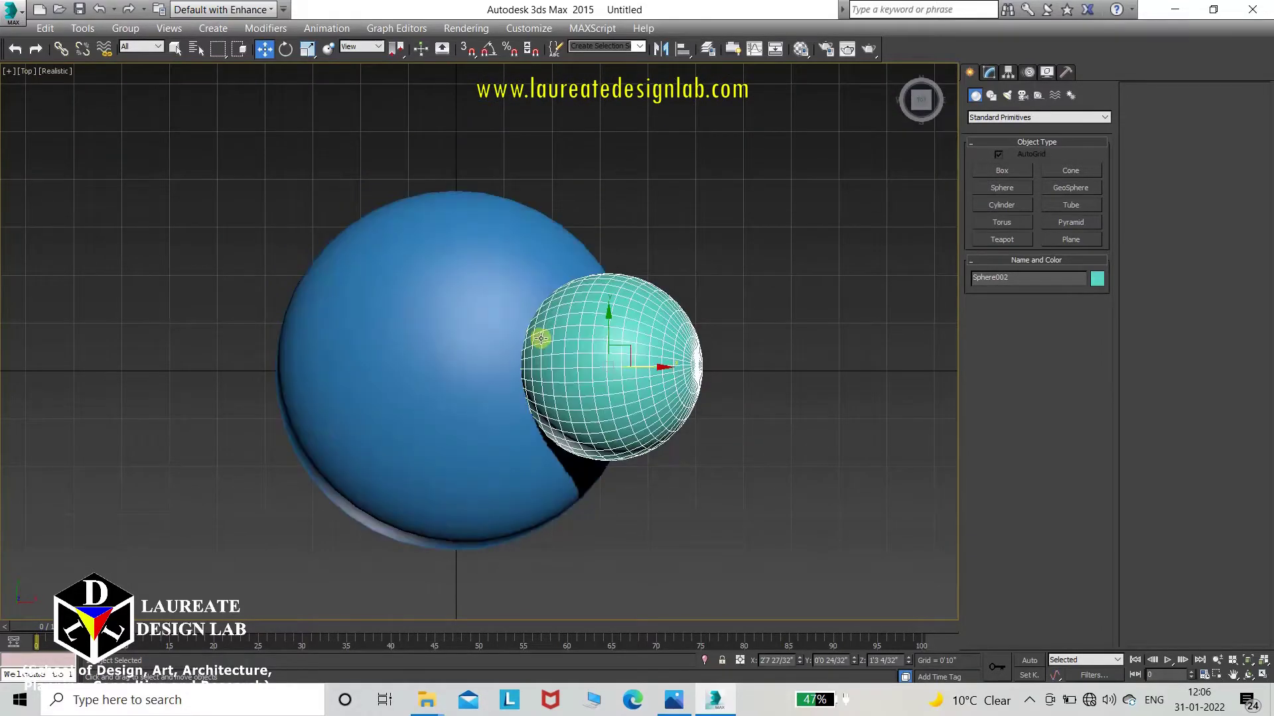
pyautogui.moveTo(541, 339); pyautogui.dragTo(588, 381, button='middle')
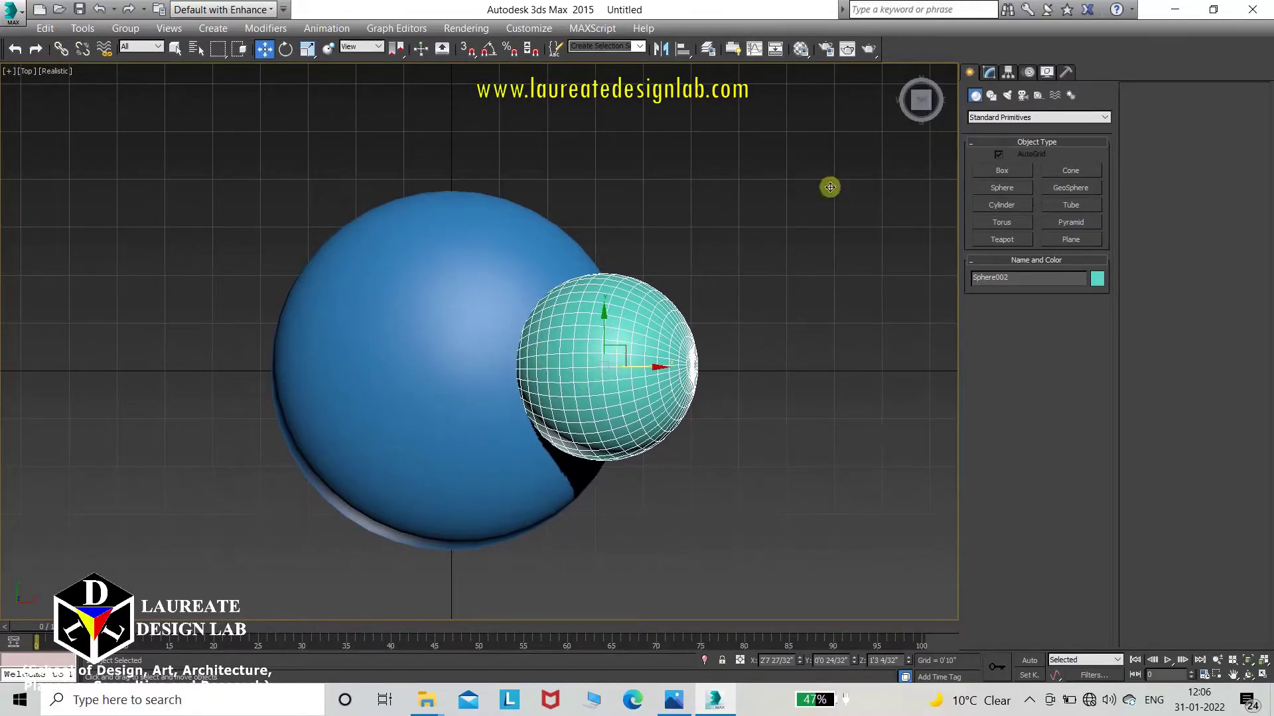
pyautogui.click(1008, 71)
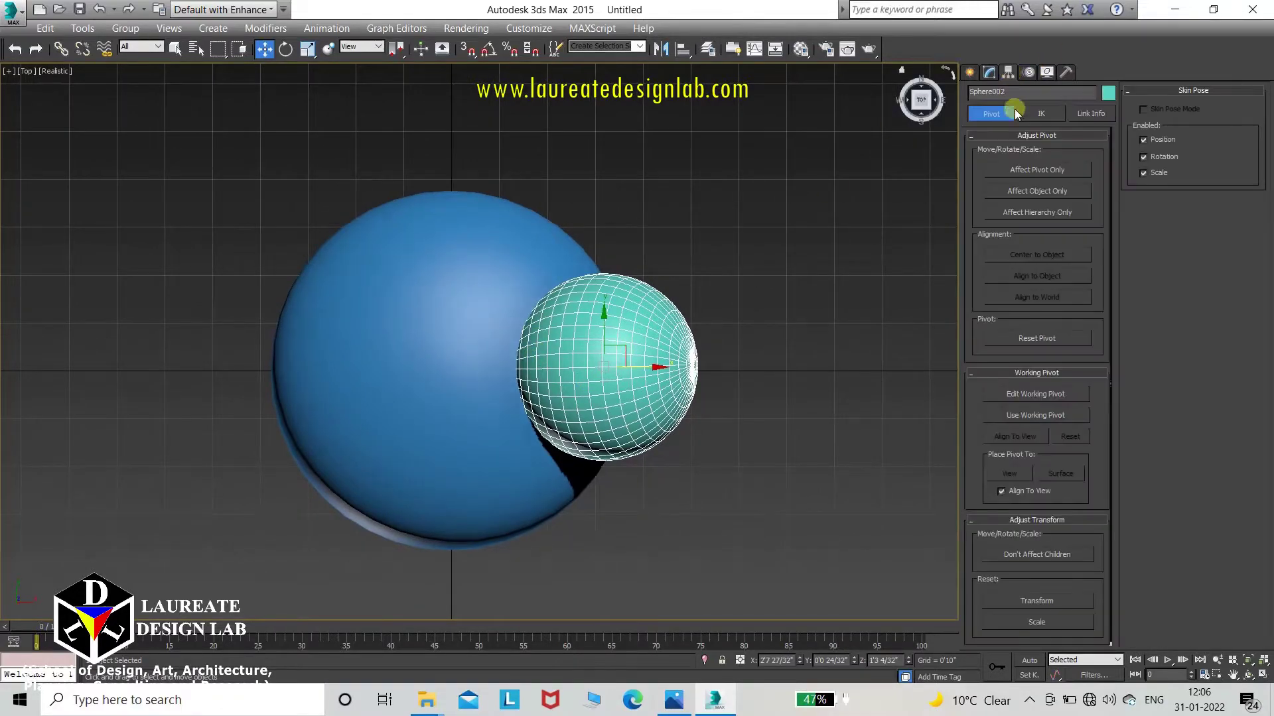
pyautogui.click(1020, 170)
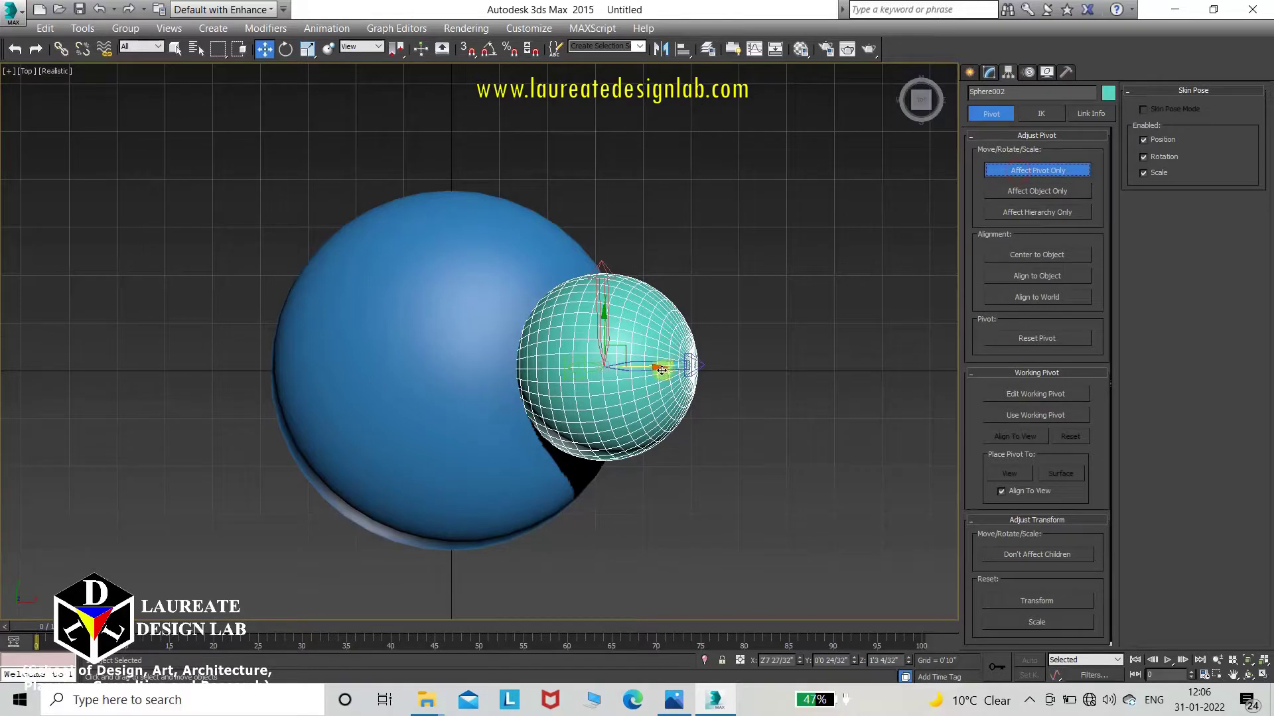
pyautogui.moveTo(655, 369); pyautogui.dragTo(505, 361)
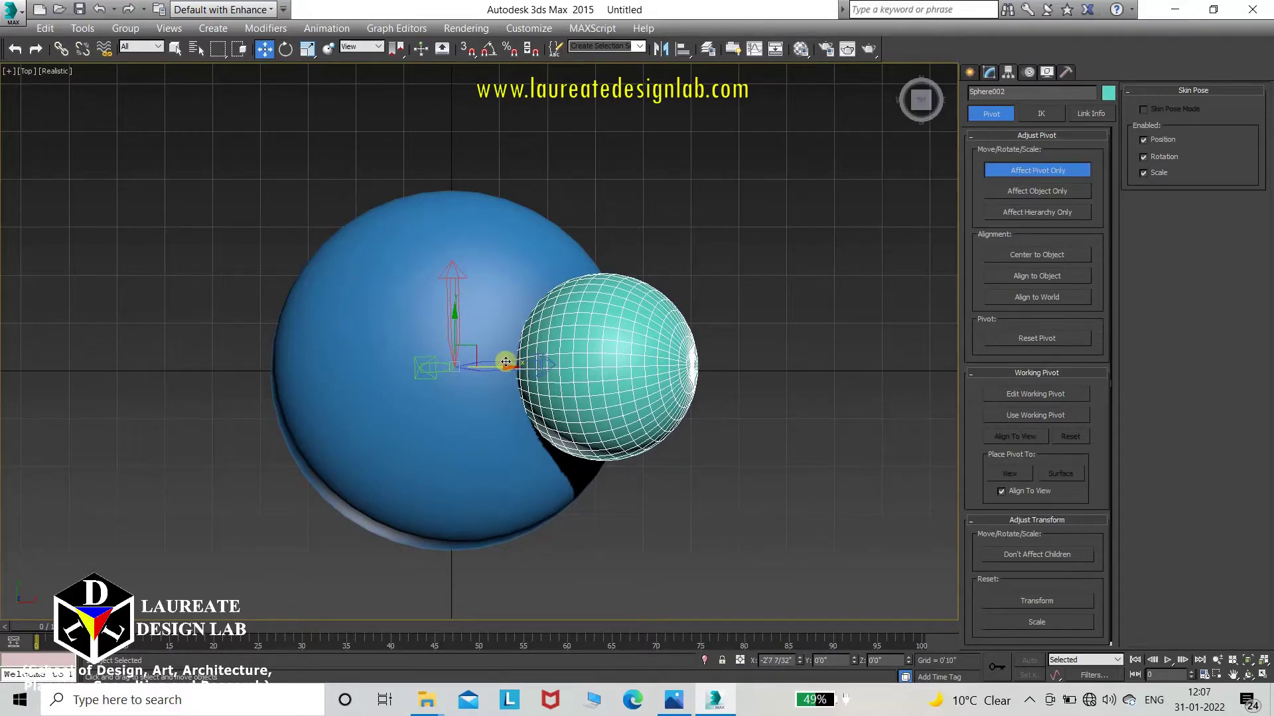
pyautogui.click(1037, 170)
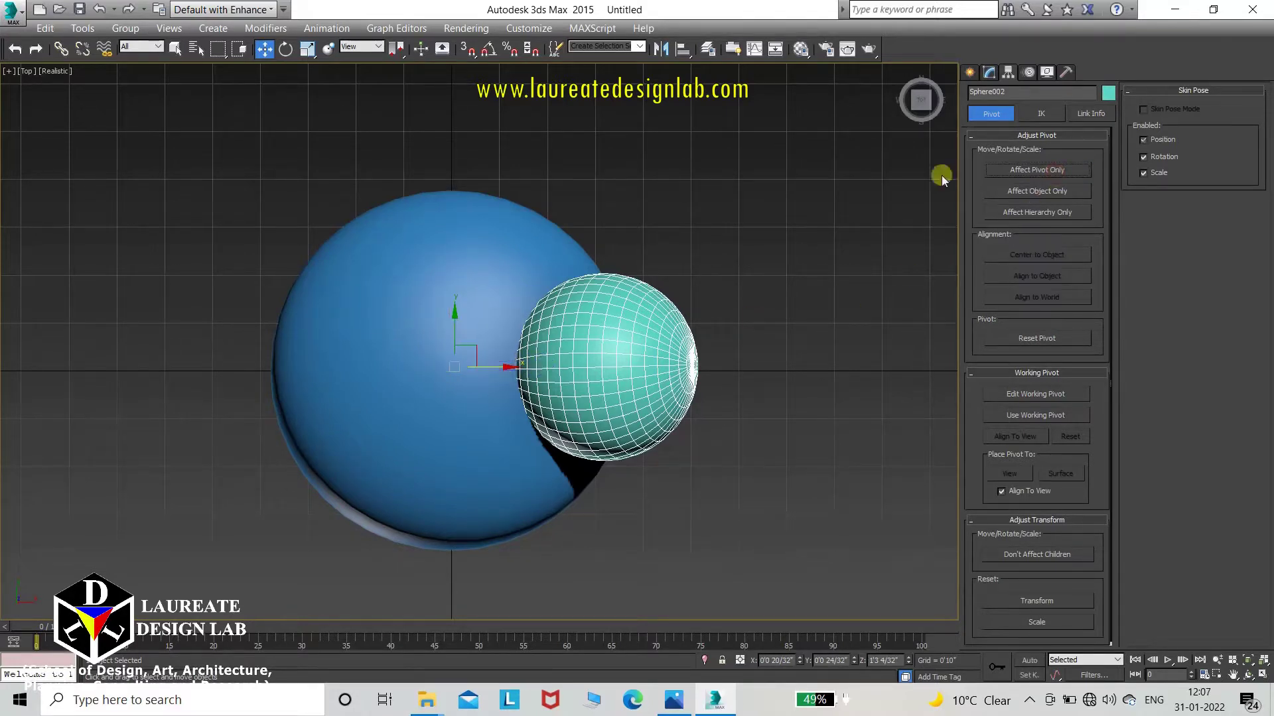
# - Array the small sphere as four instances over a total Z rotation of 360 degrees around its pivot
pyautogui.click(82, 28)
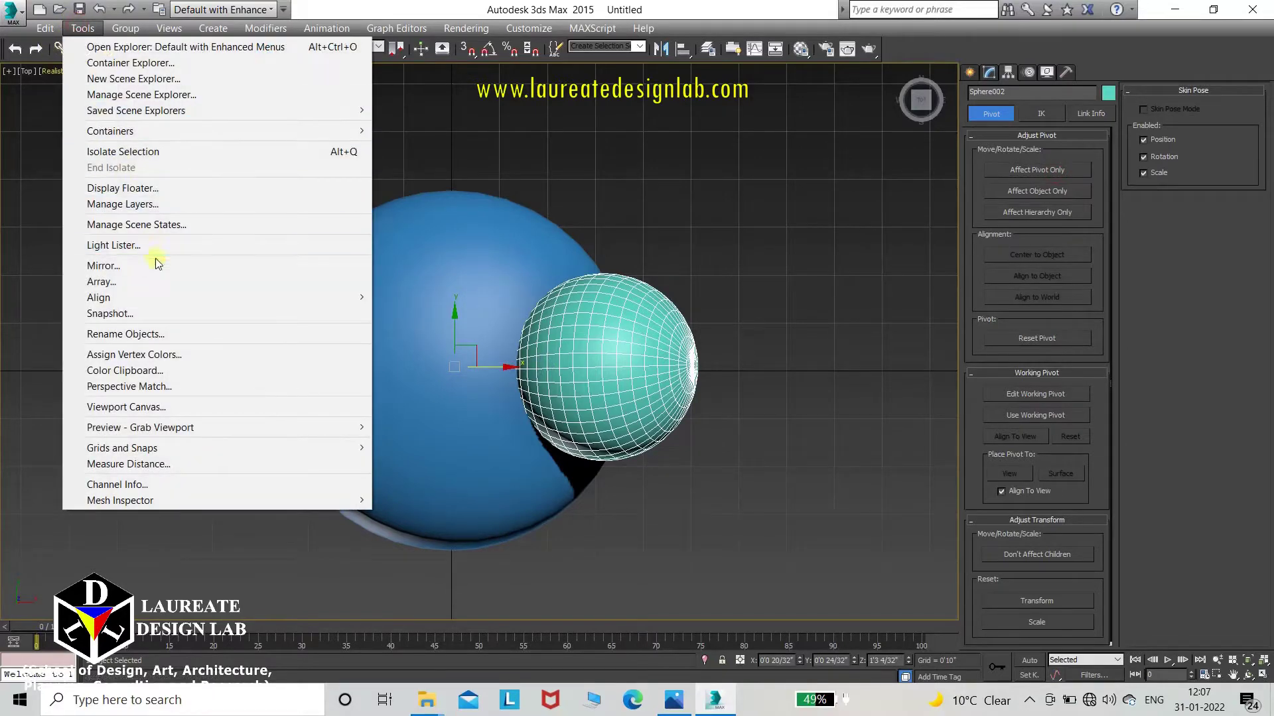
pyautogui.click(157, 282)
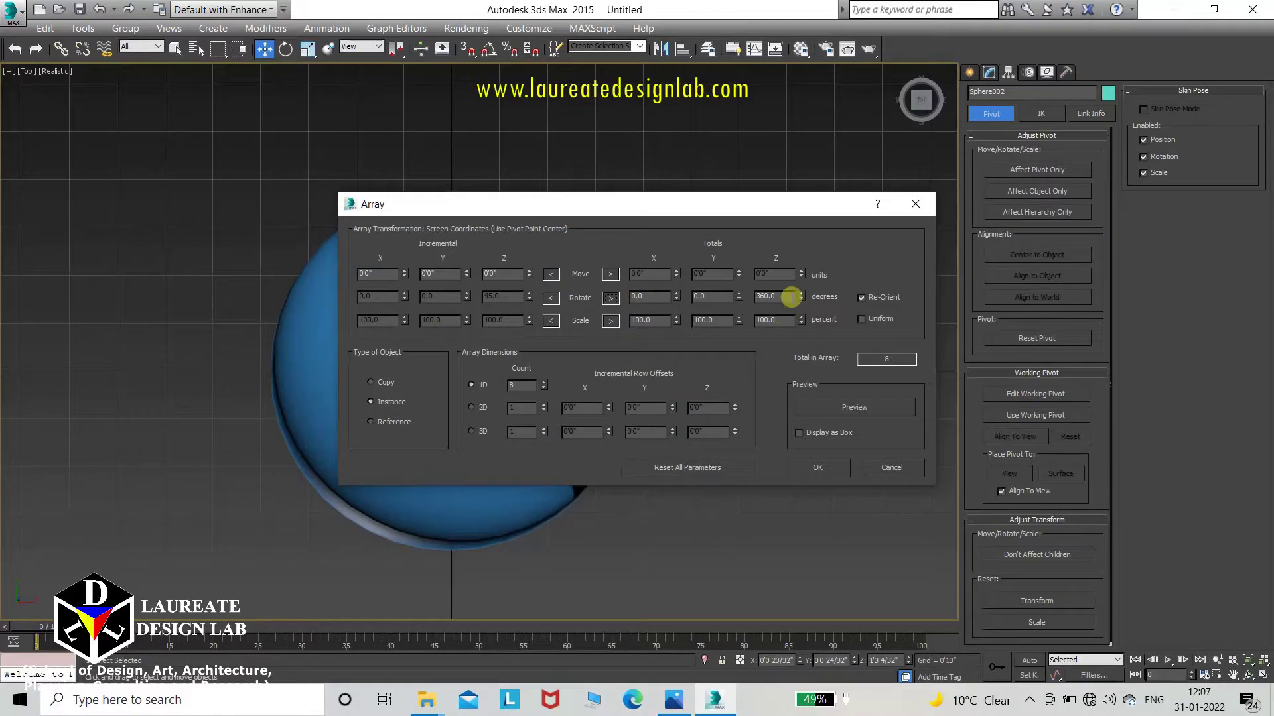
pyautogui.doubleClick(515, 385)
pyautogui.moveTo(723, 211); pyautogui.dragTo(681, 20)
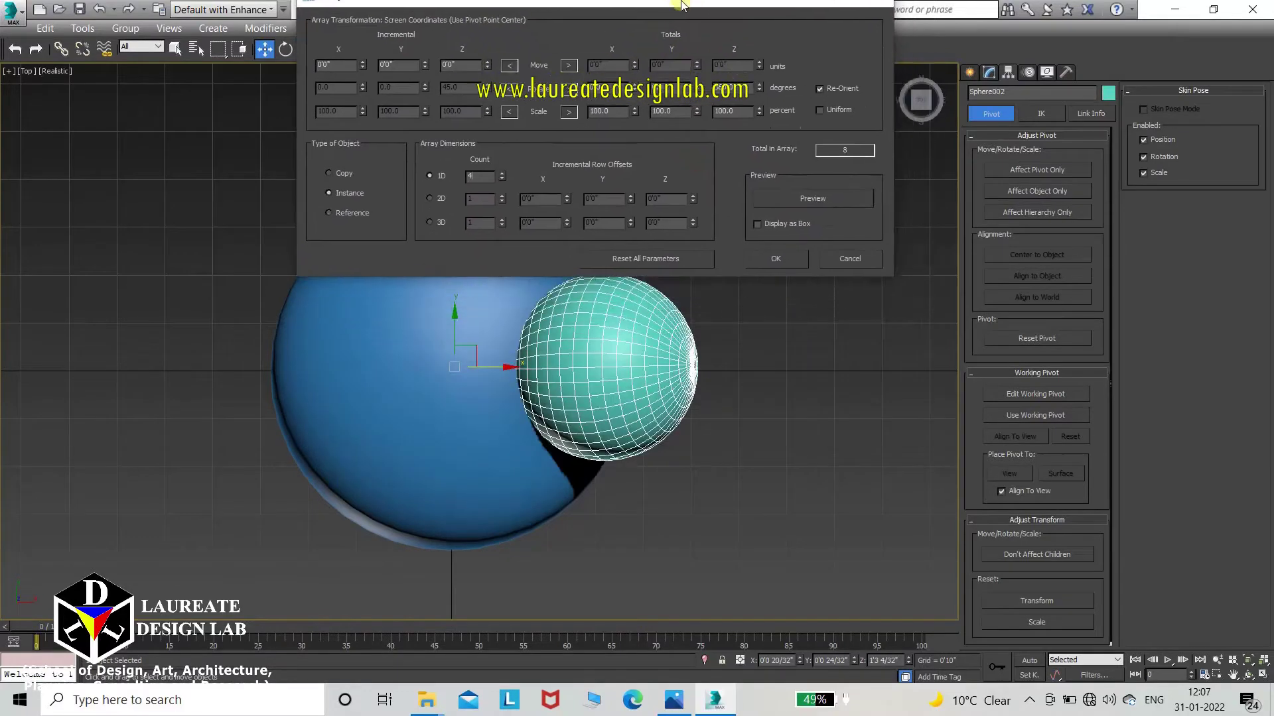
pyautogui.click(800, 222)
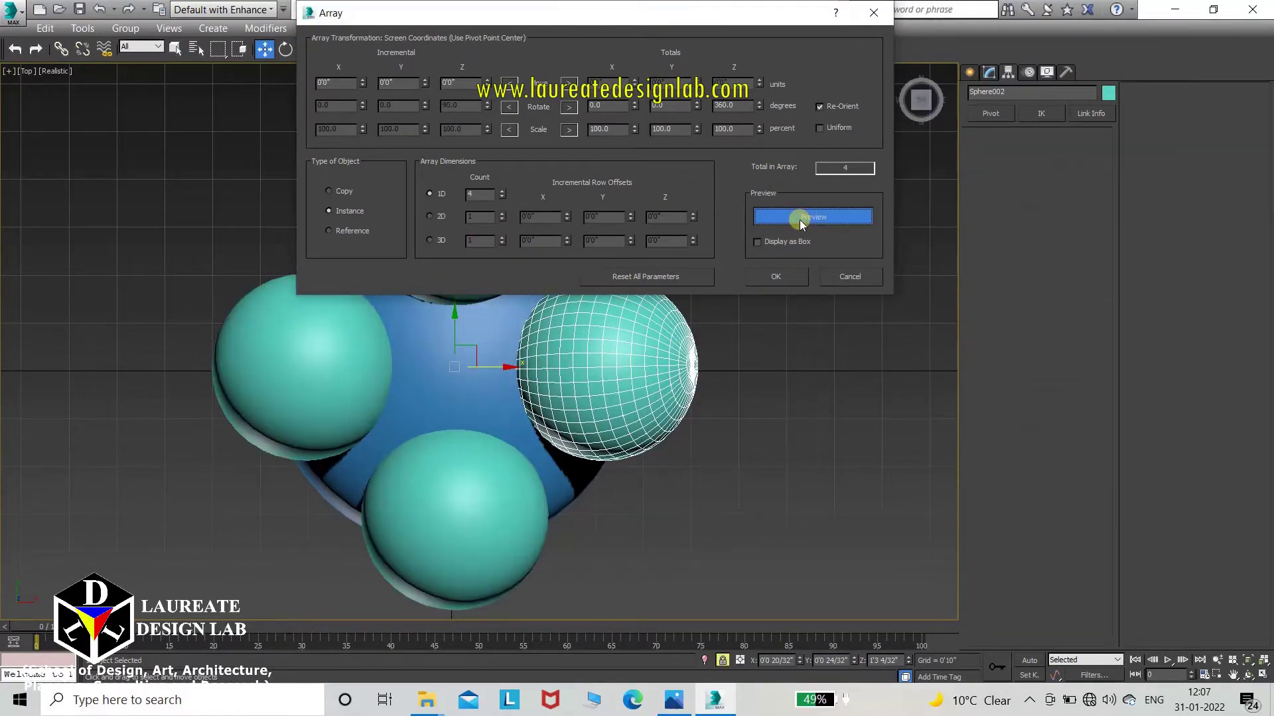
pyautogui.click(789, 277)
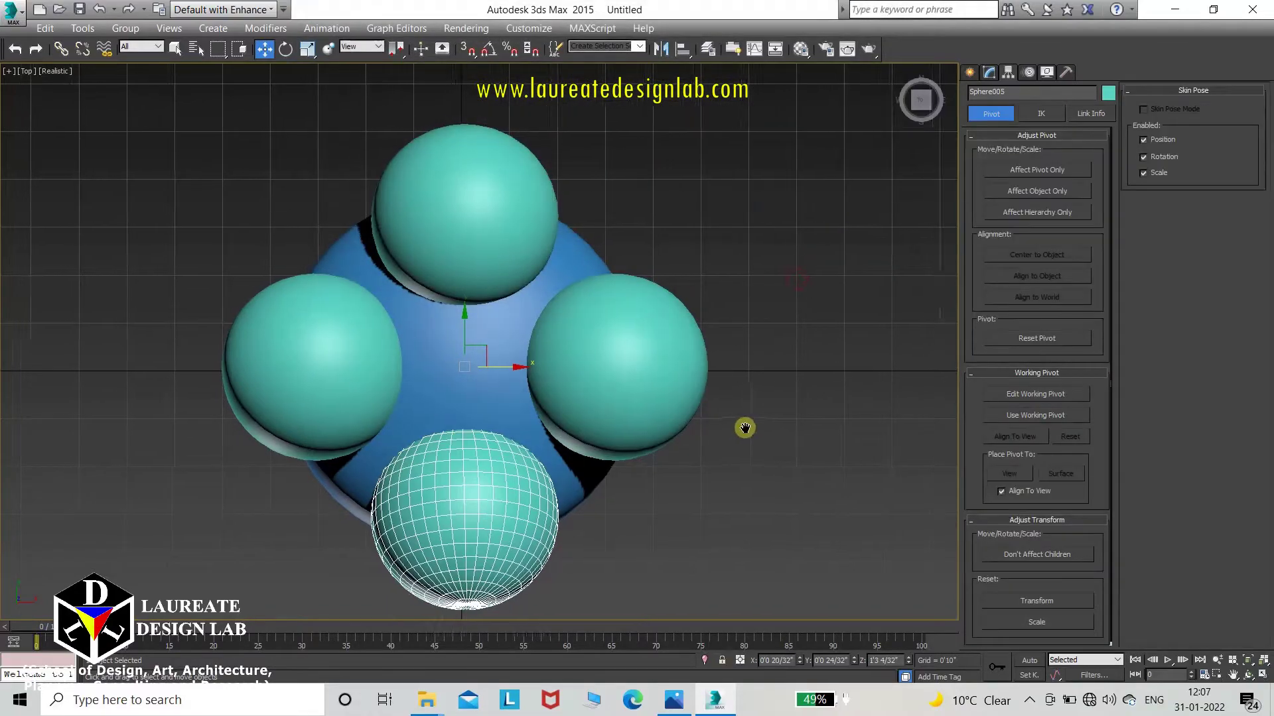
# - Convert the last arrayed small sphere to an Editable Poly
pyautogui.moveTo(745, 428); pyautogui.dragTo(787, 422, button='middle')
pyautogui.keyDown('alt'); pyautogui.moveTo(679, 412); pyautogui.dragTo(603, 381, button='middle'); pyautogui.keyUp('alt')
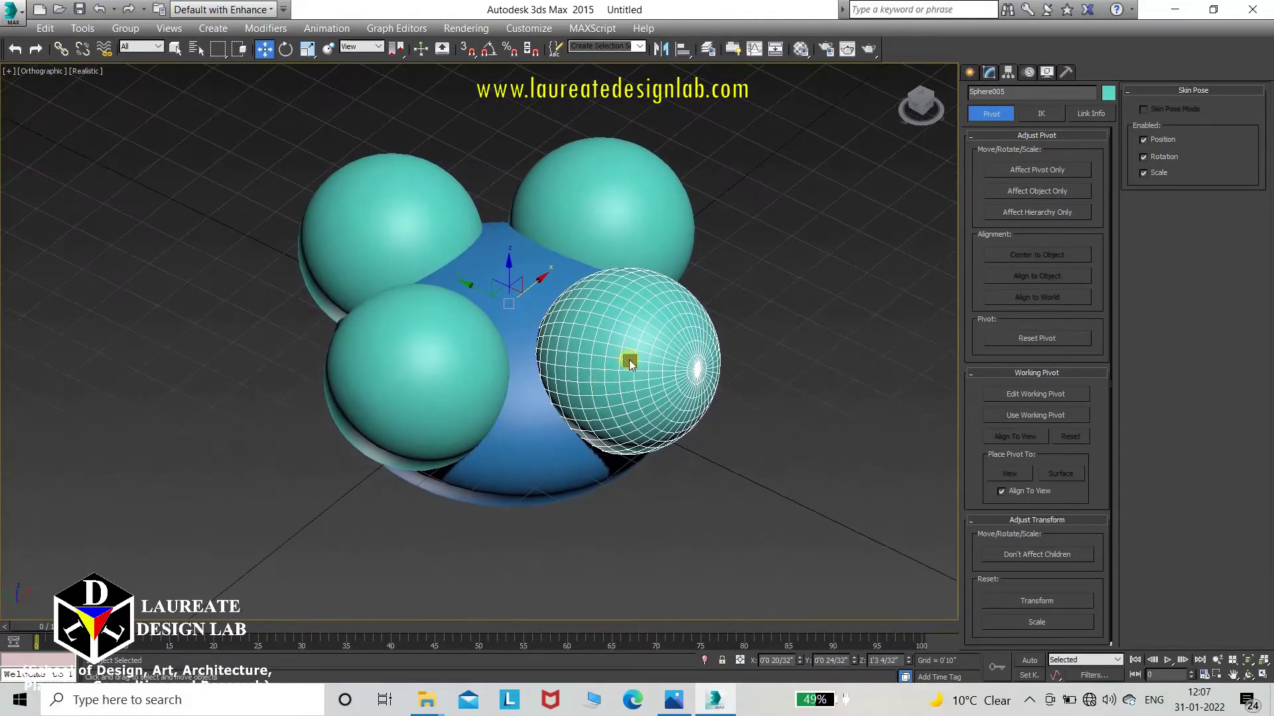
pyautogui.rightClick(629, 360)
pyautogui.moveTo(750, 520)
pyautogui.click(841, 531)
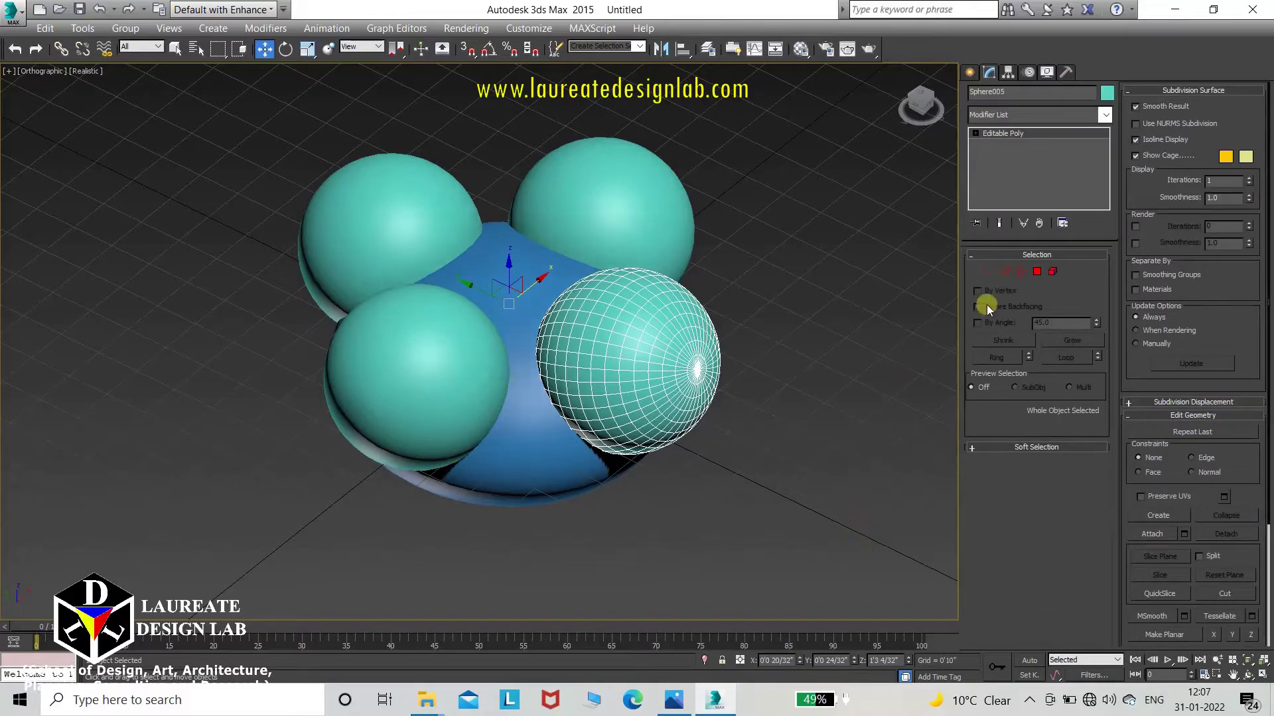
# - Attach the other three small spheres to the Editable Poly sphere so they form one object
pyautogui.click(1182, 91)
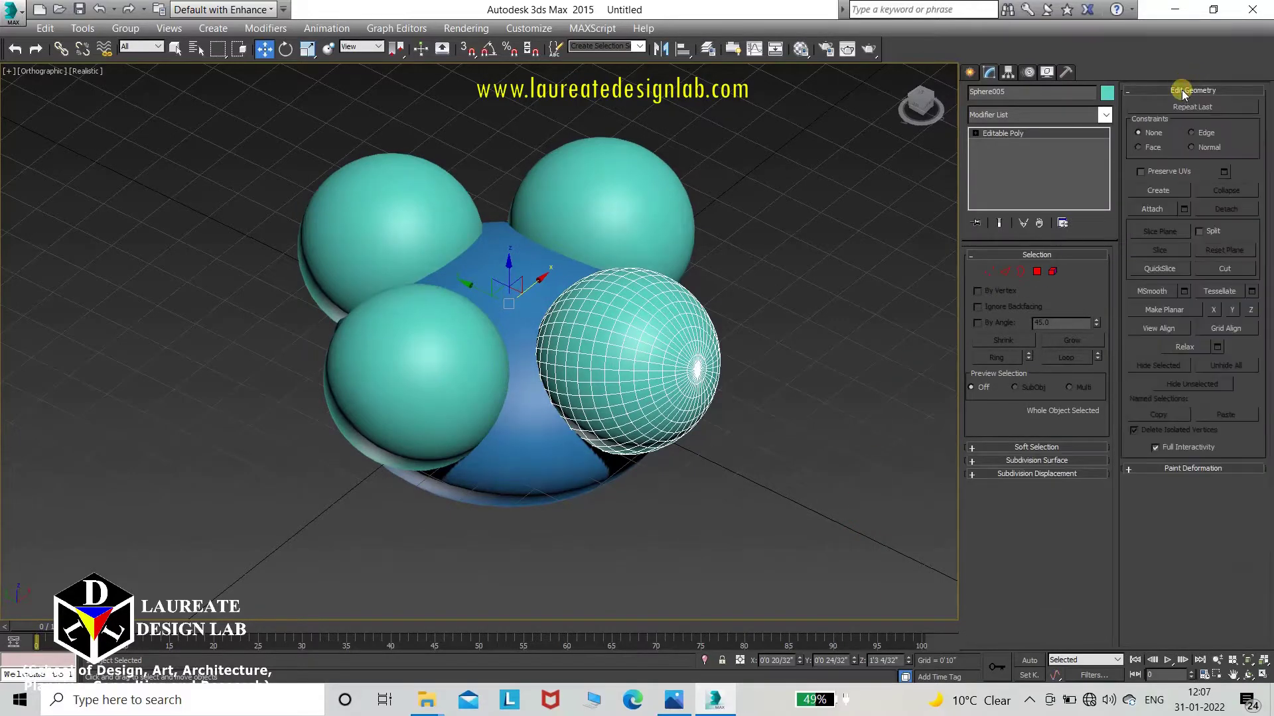
pyautogui.click(1154, 208)
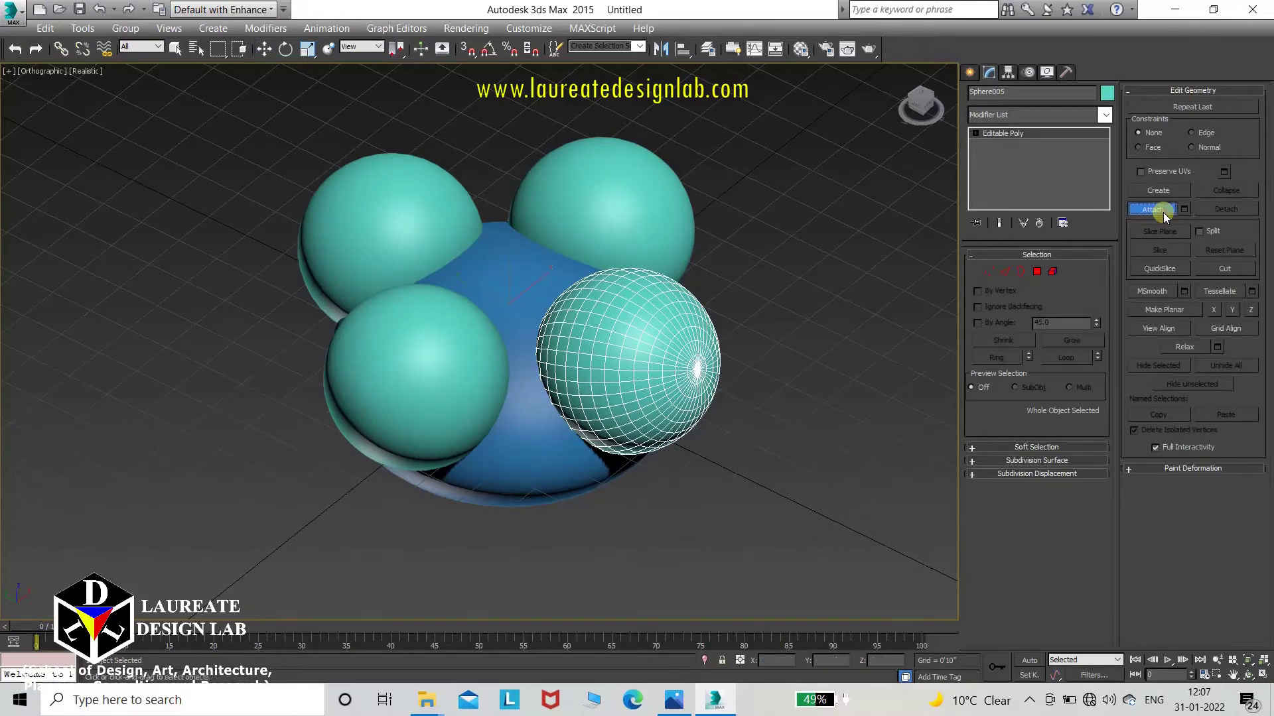
pyautogui.click(588, 201)
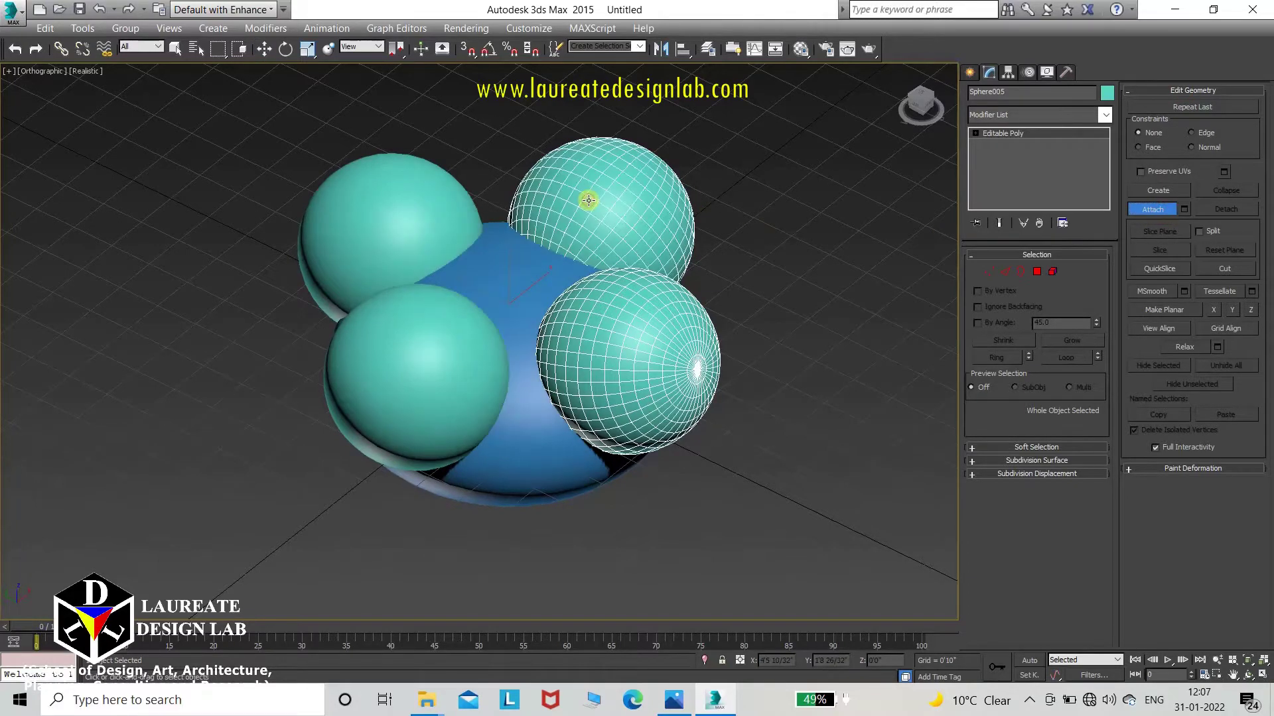
pyautogui.click(391, 201)
pyautogui.click(405, 351)
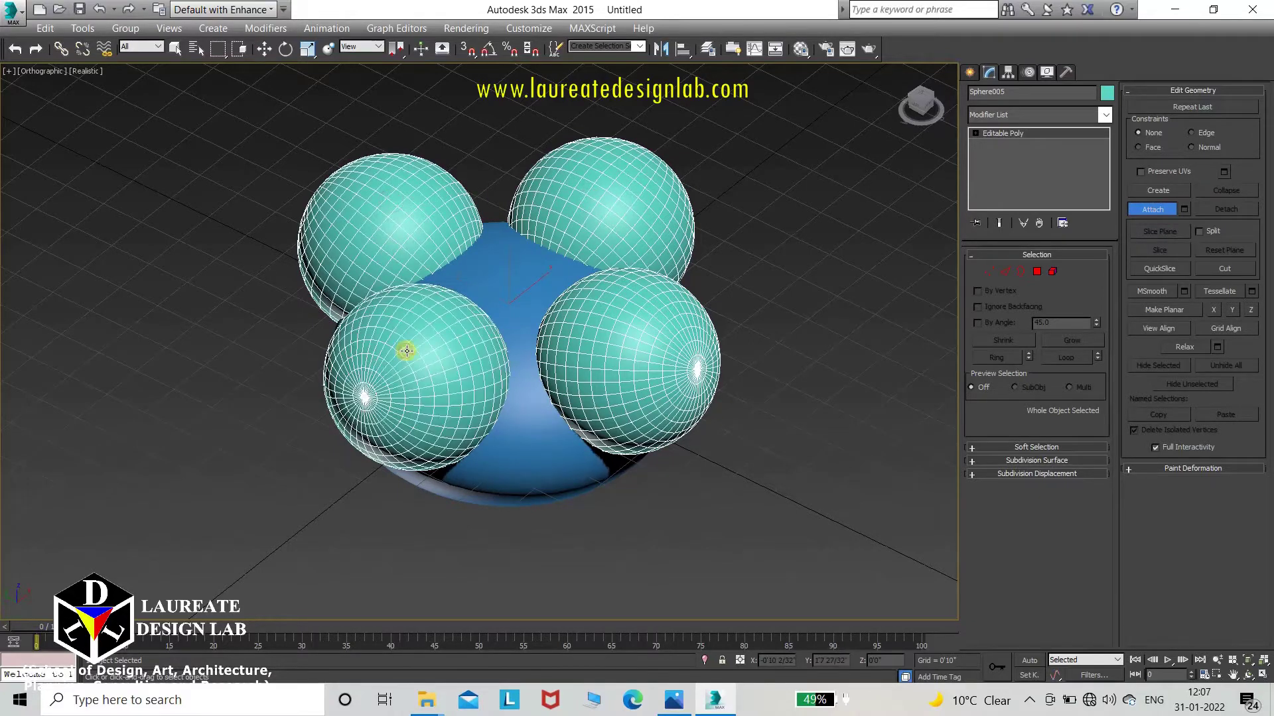
pyautogui.click(1147, 209)
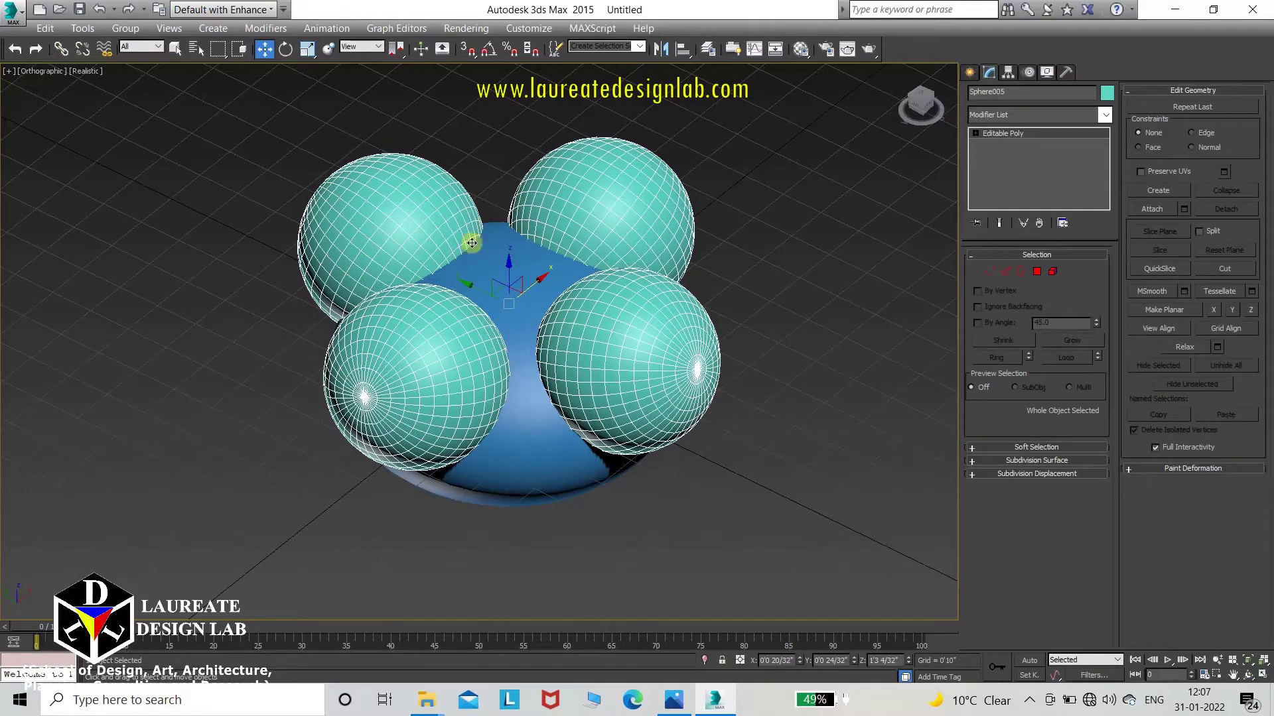
pyautogui.click(754, 259)
pyautogui.click(664, 333)
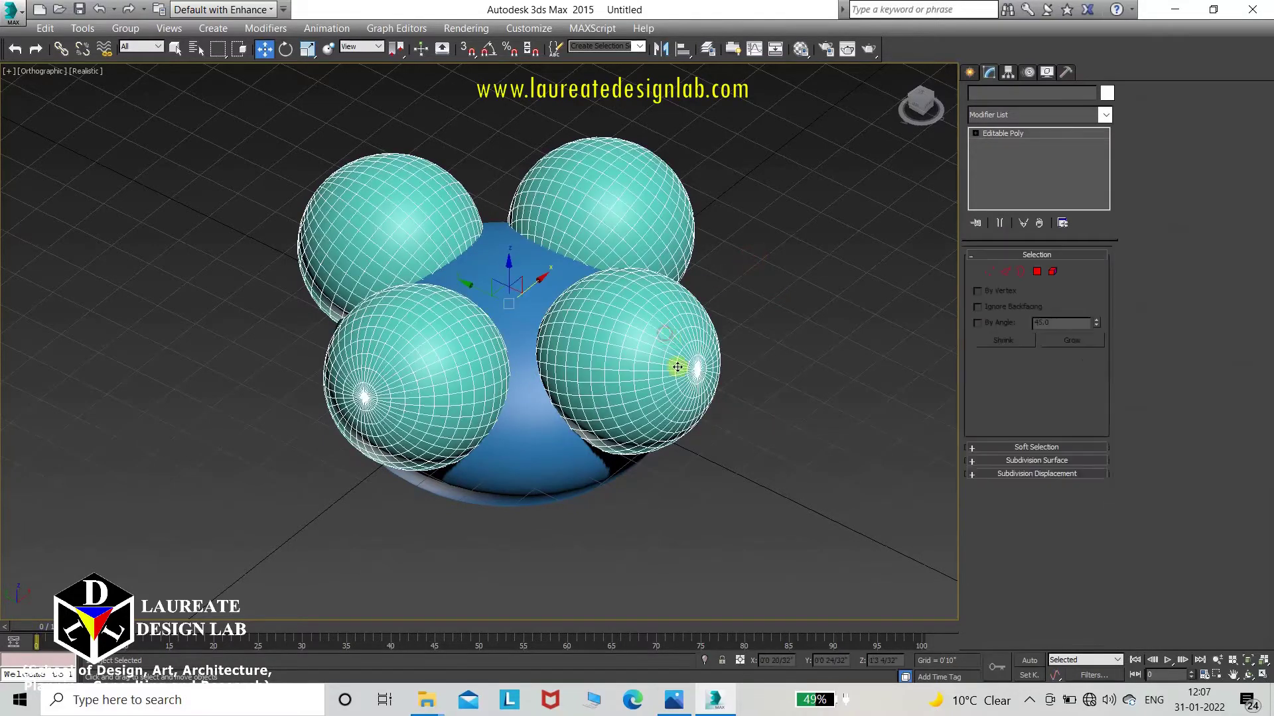
# - Select the joined small spheres with the blue sphere and clone them as two copies spaced out along the Y axis
pyautogui.scroll(-5, 686, 391)
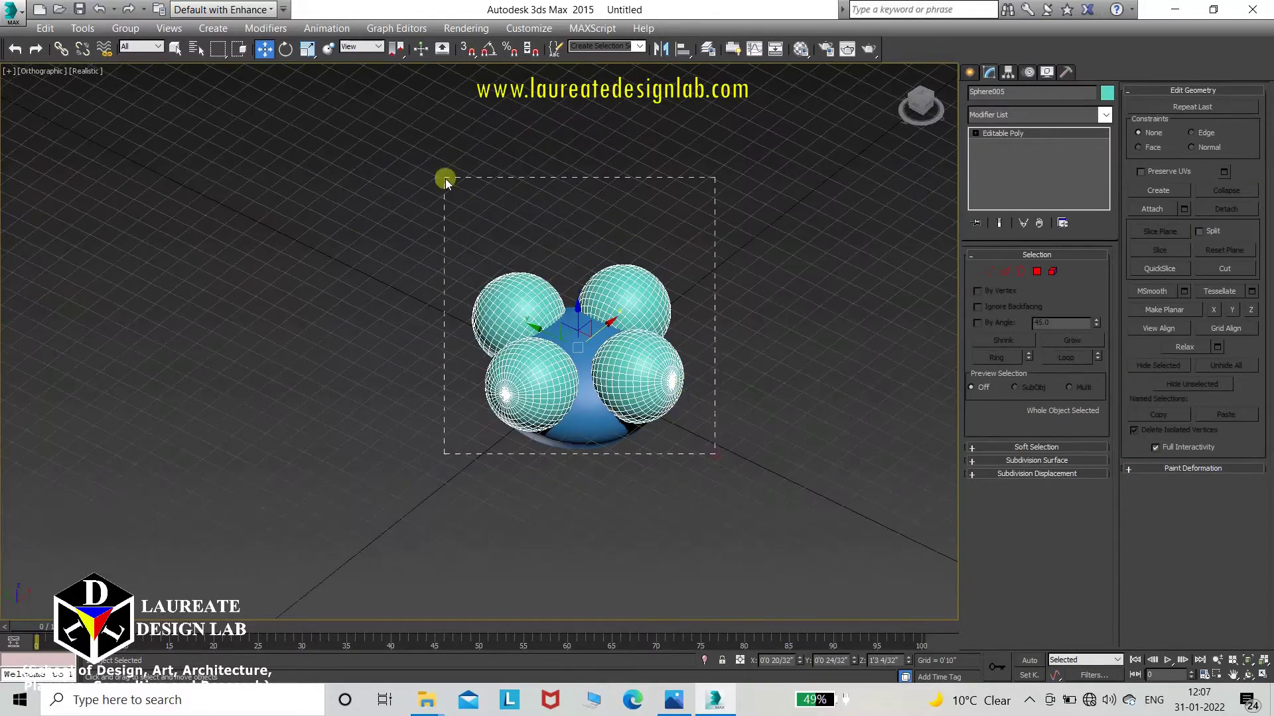
pyautogui.moveTo(444, 177); pyautogui.dragTo(444, 177)
pyautogui.scroll(2, 554, 349)
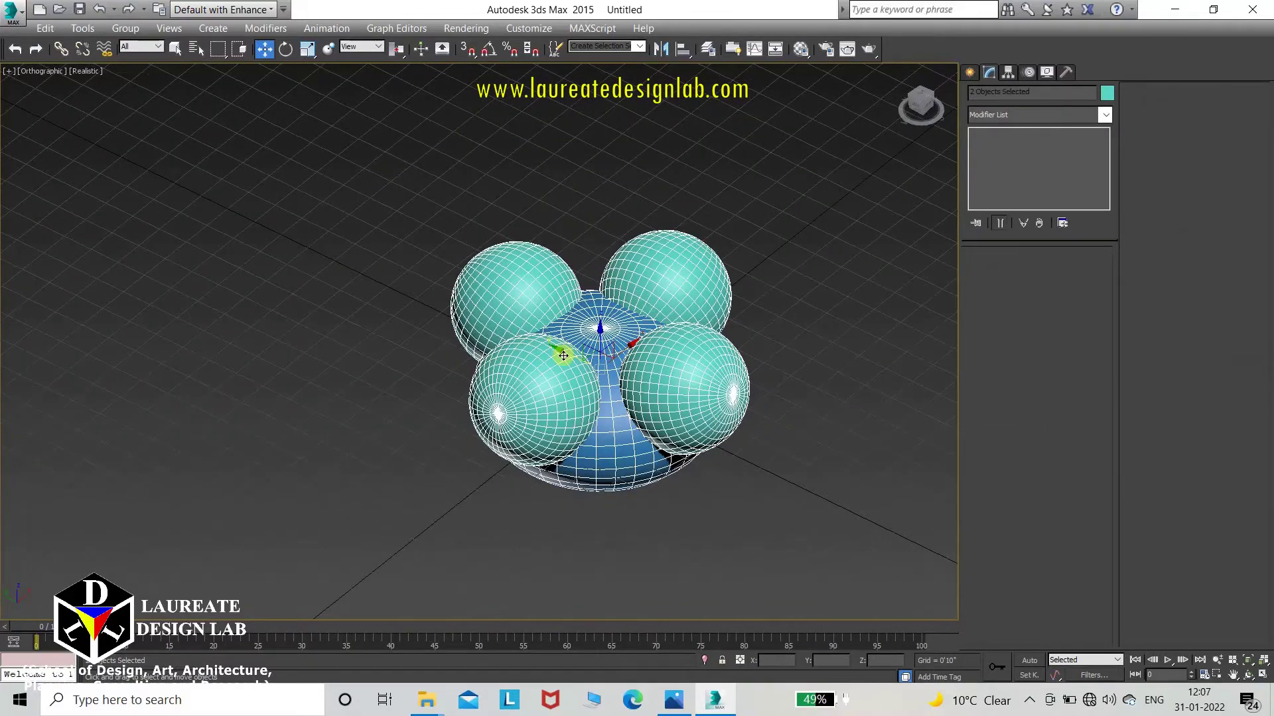
pyautogui.moveTo(564, 356)
pyautogui.keyDown('shift'); pyautogui.mouseDown()
pyautogui.moveTo(483, 304)
pyautogui.moveTo(285, 233)
pyautogui.moveTo(199, 222)
pyautogui.mouseUp(); pyautogui.keyUp('shift')
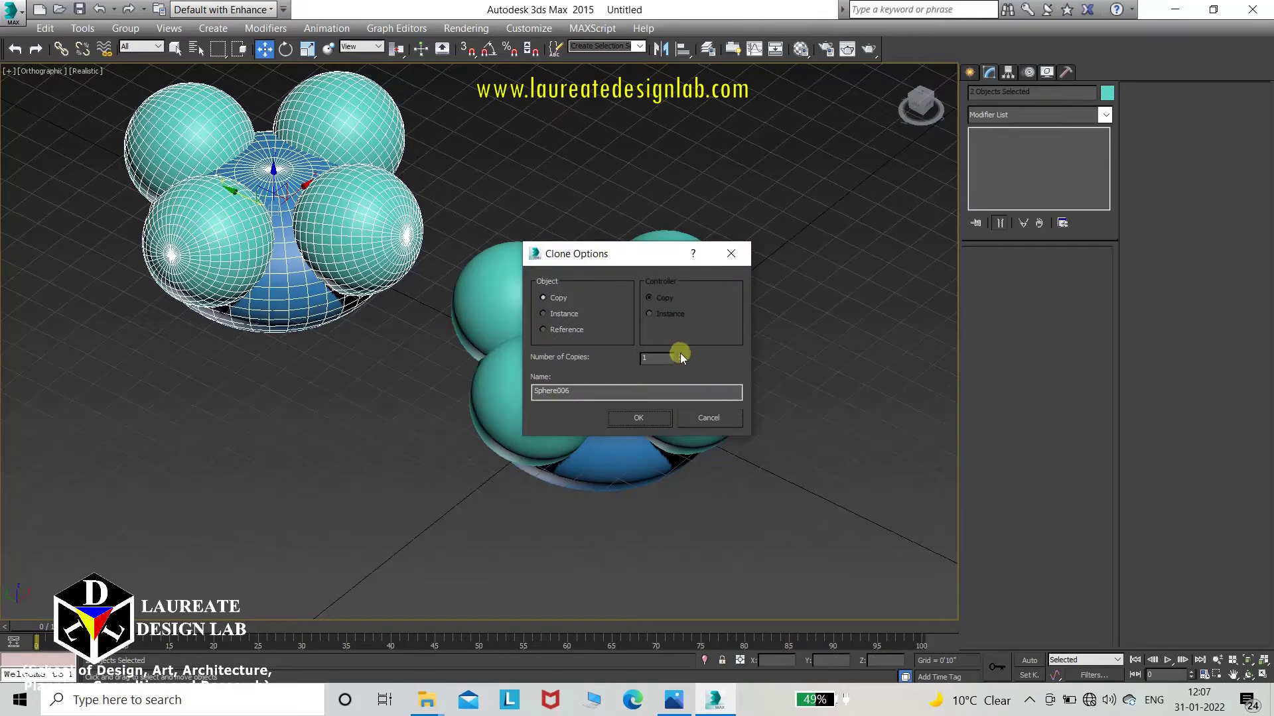
pyautogui.click(654, 416)
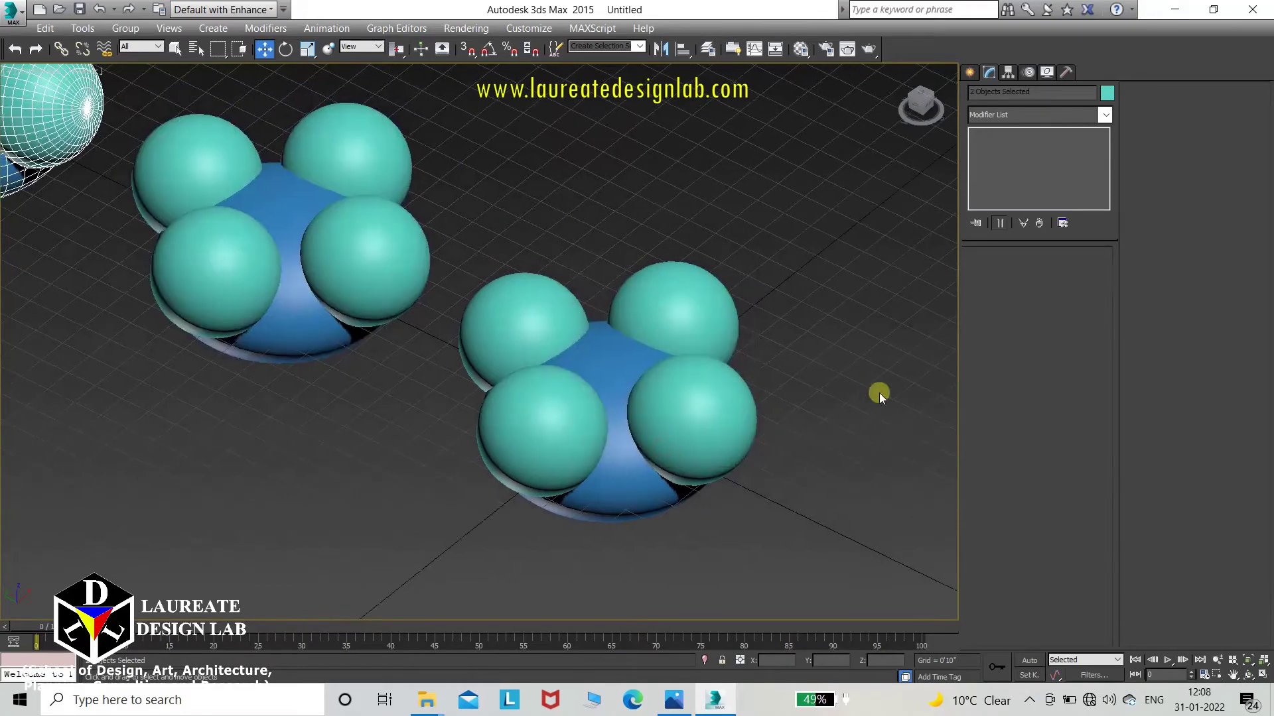
pyautogui.click(878, 393)
pyautogui.scroll(4, 731, 476)
pyautogui.moveTo(730, 476); pyautogui.dragTo(733, 516, button='middle')
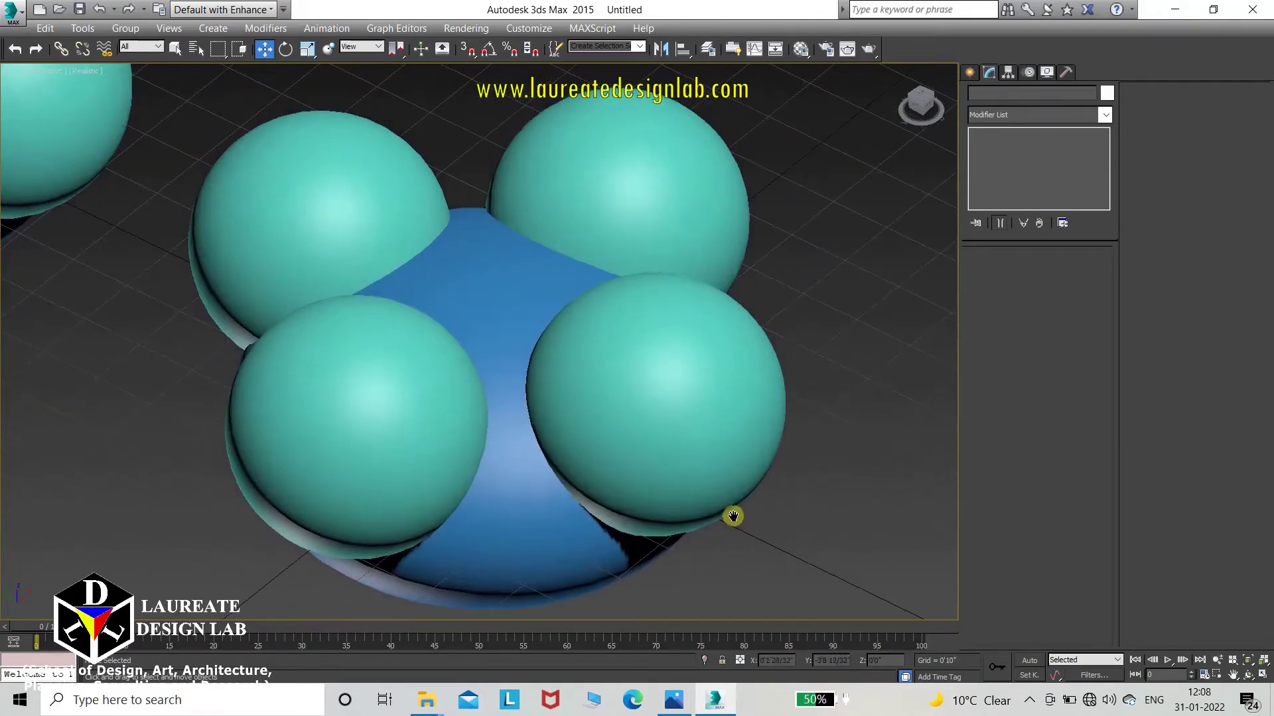
# - Subtract the blue flattened sphere from the first set of joined small spheres with a Boolean set to Subtraction (A-B)
pyautogui.click(594, 373)
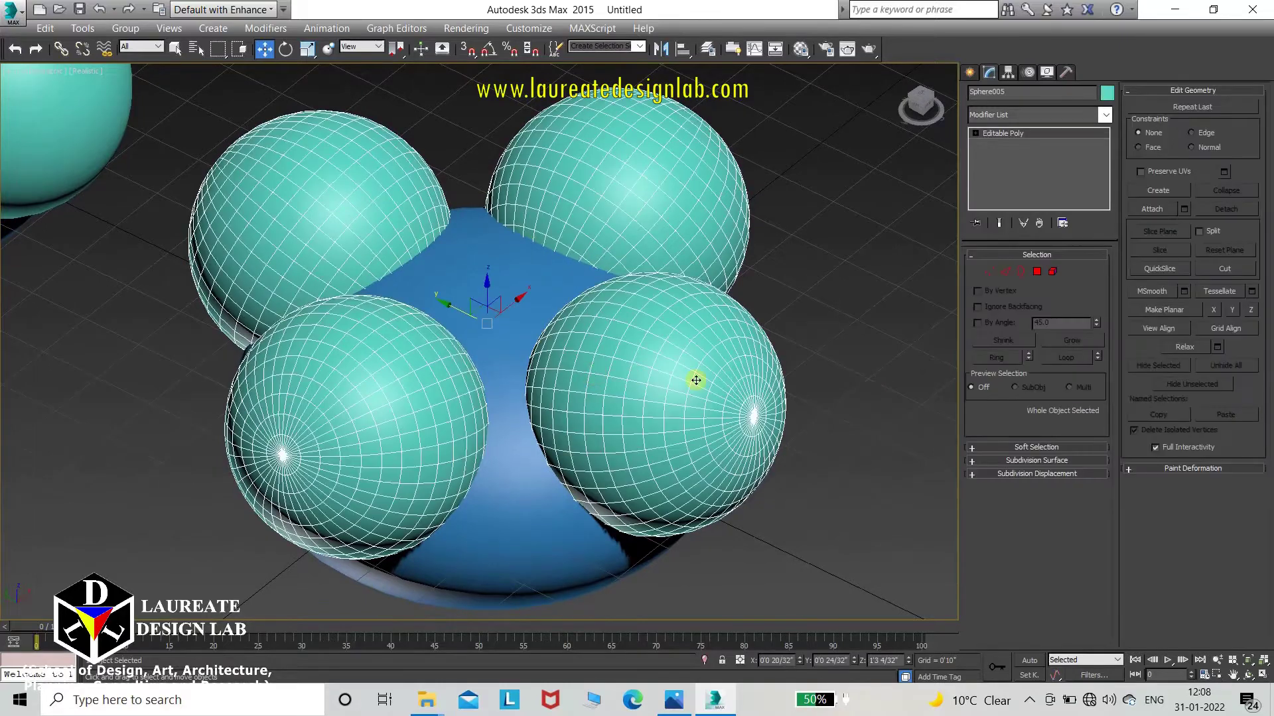
pyautogui.click(969, 72)
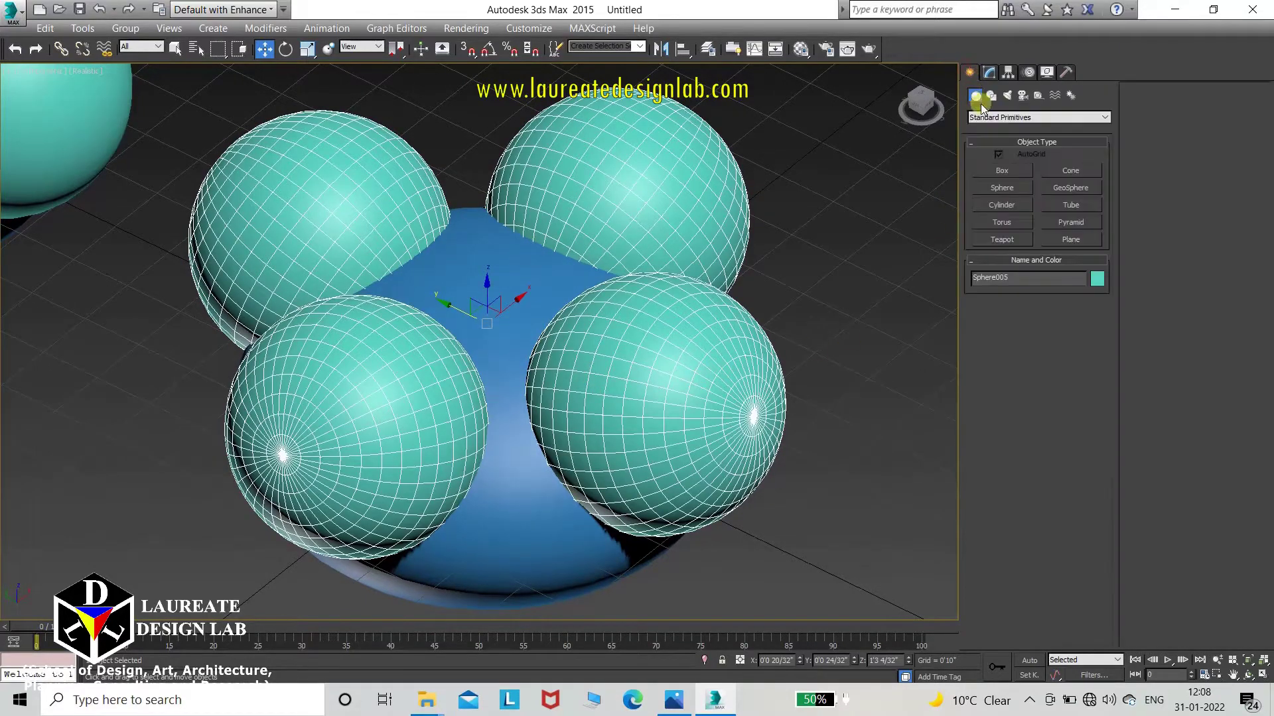
pyautogui.click(988, 117)
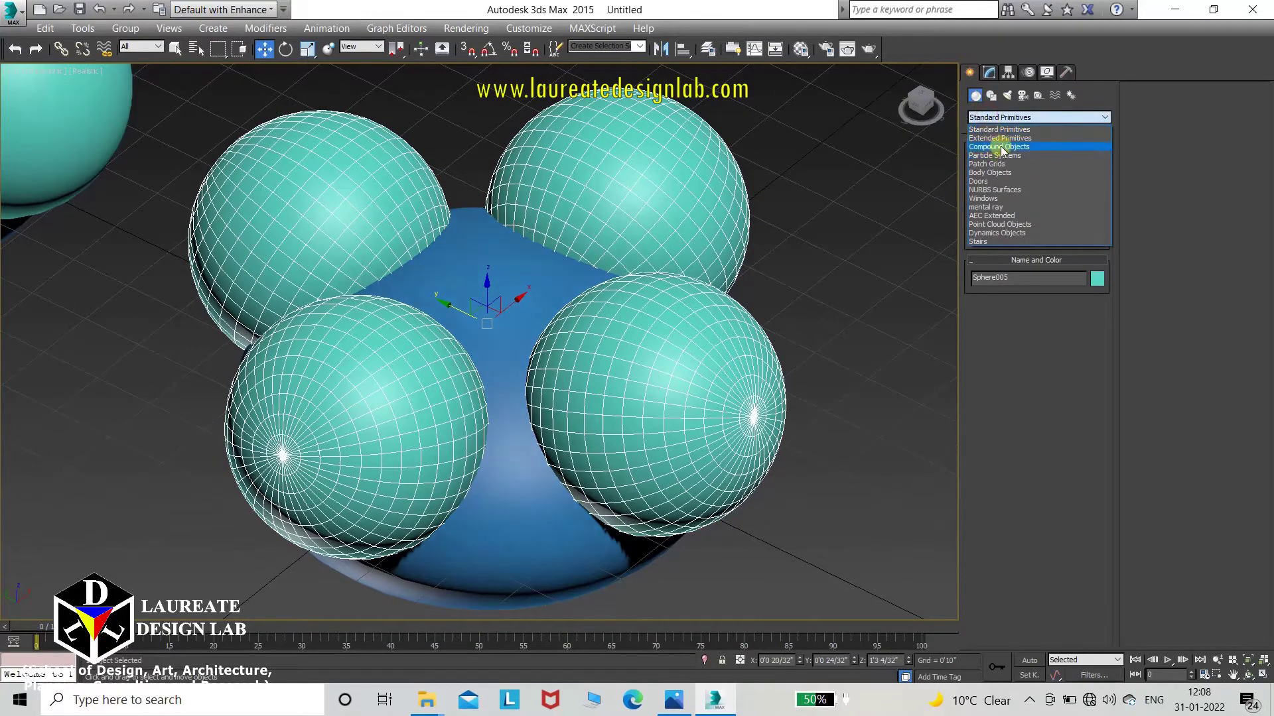
pyautogui.click(999, 144)
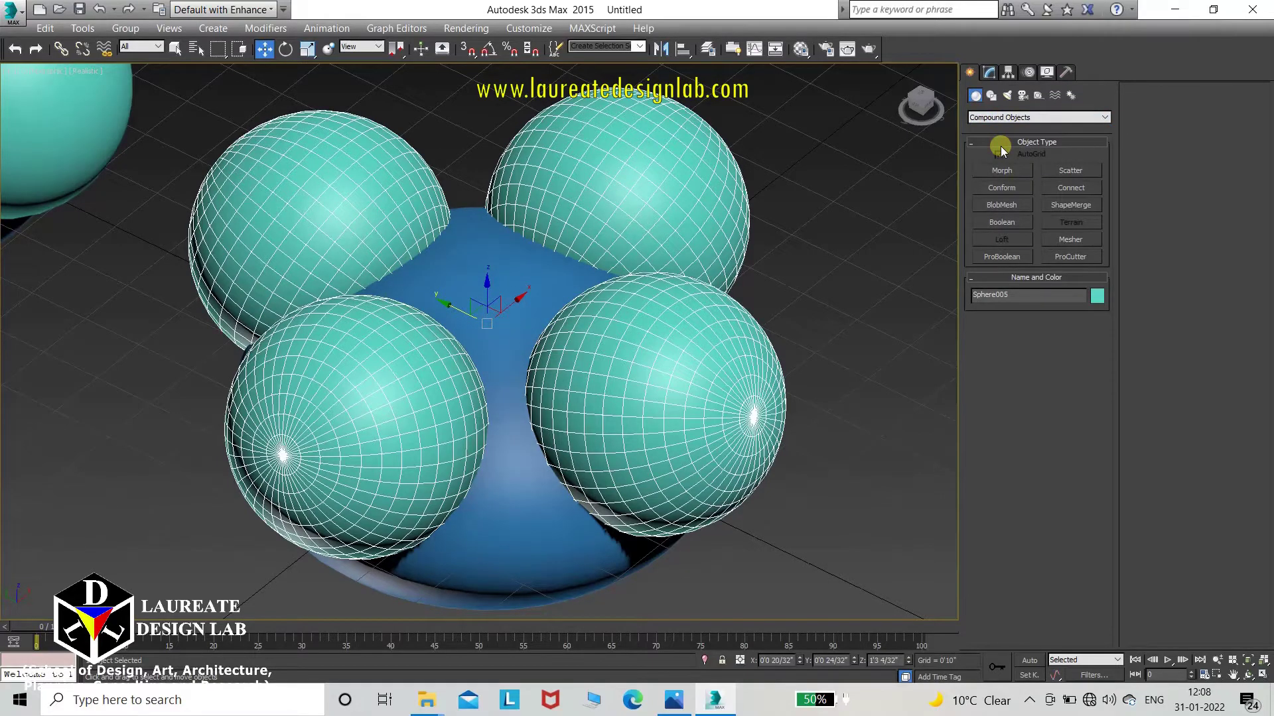
pyautogui.click(998, 224)
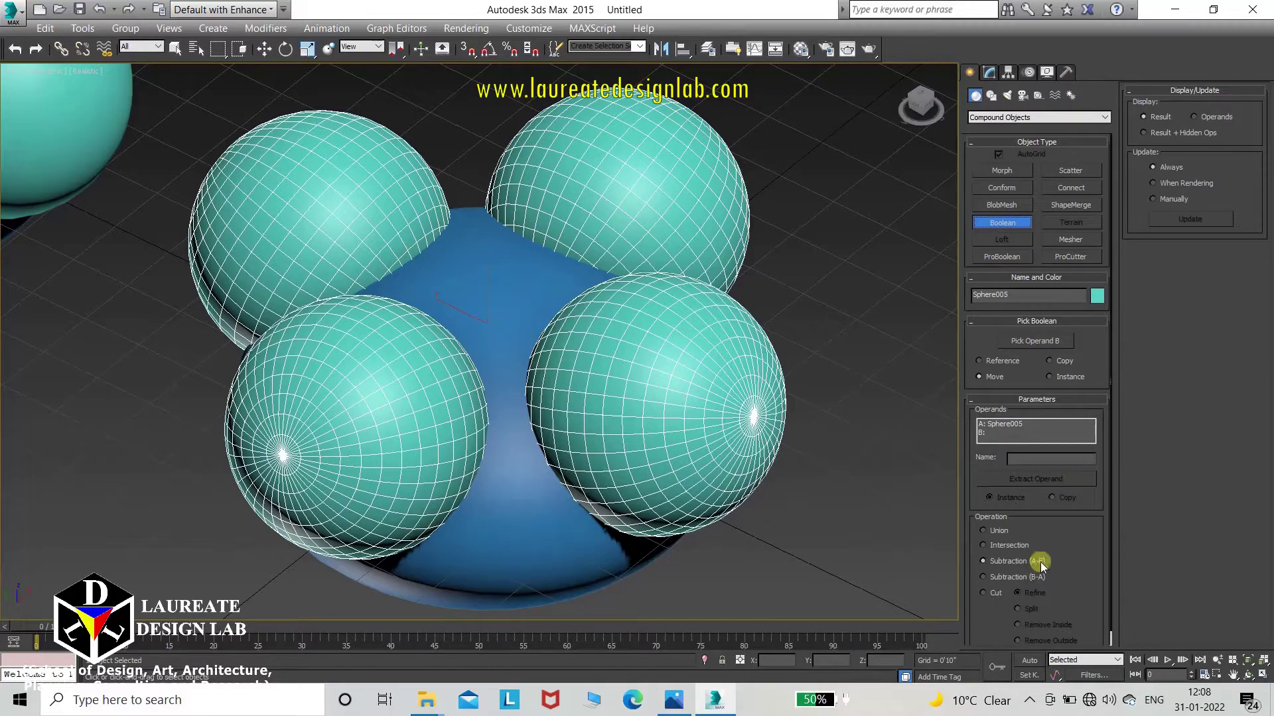
pyautogui.click(1034, 341)
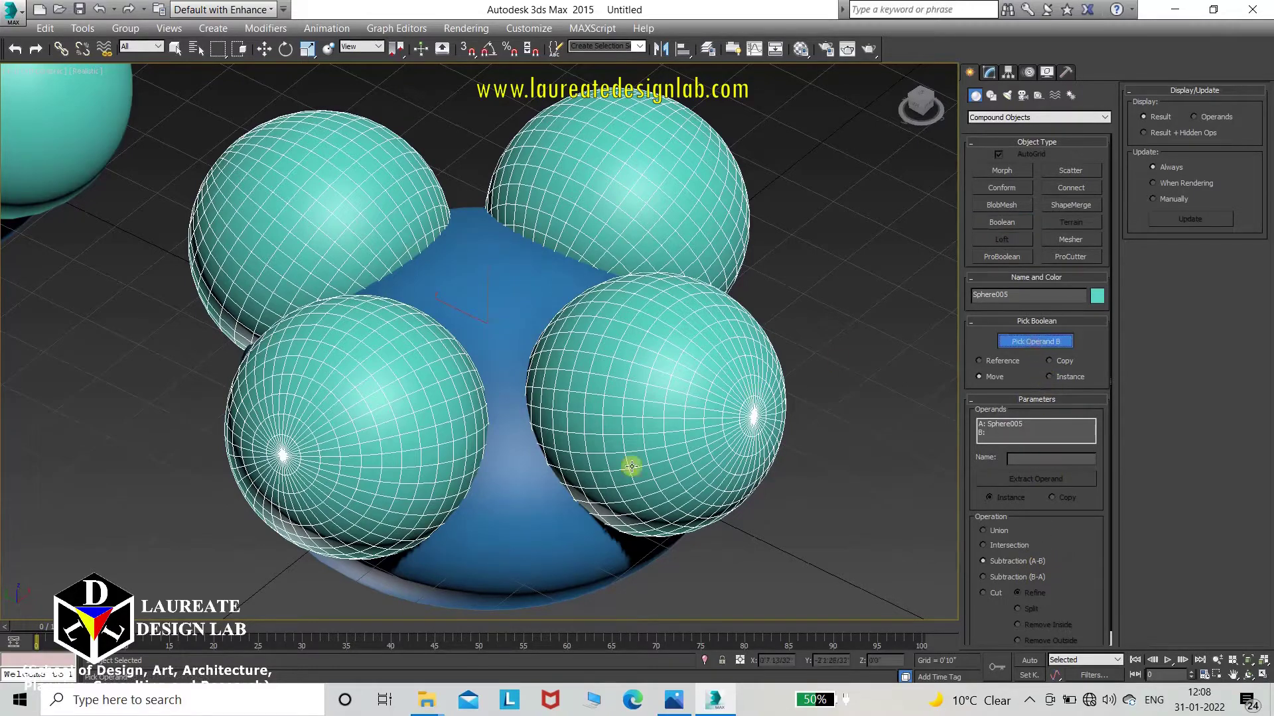
pyautogui.click(518, 553)
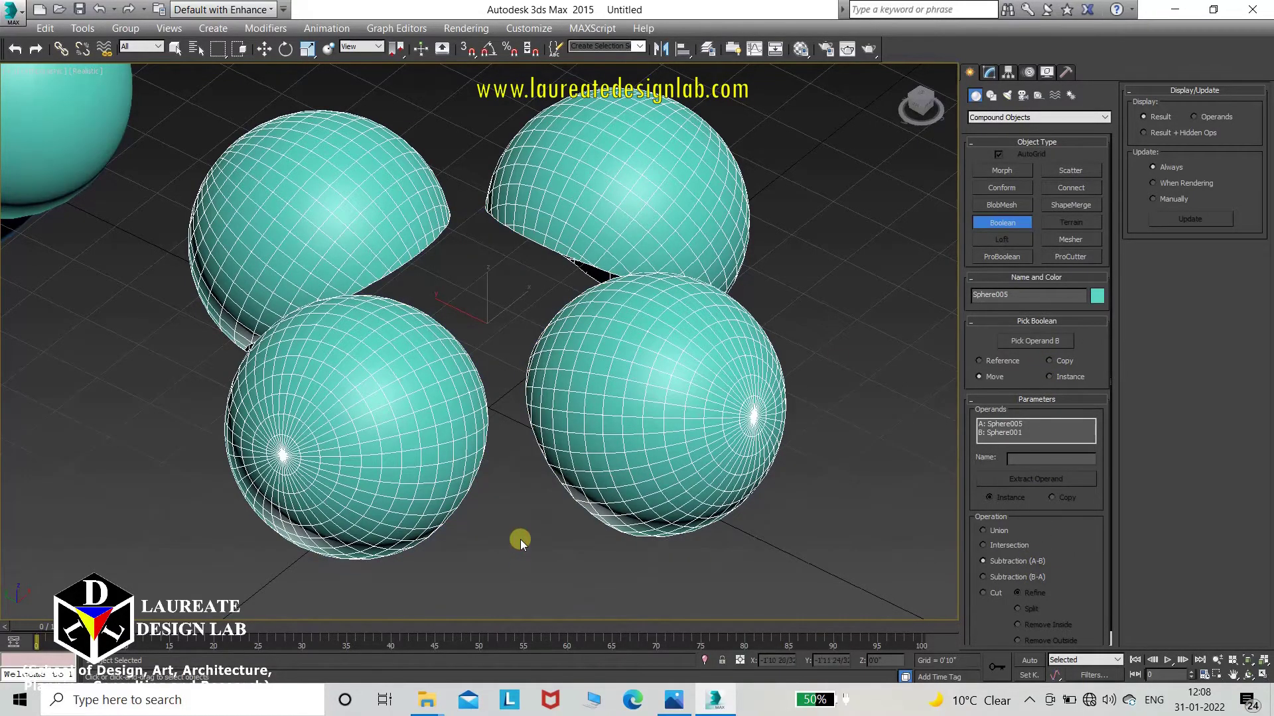
pyautogui.moveTo(520, 499)
pyautogui.keyDown('alt'); pyautogui.mouseDown(button='middle')
pyautogui.moveTo(497, 261)
pyautogui.moveTo(503, 398)
pyautogui.moveTo(528, 464)
pyautogui.moveTo(516, 485)
pyautogui.mouseUp(button='middle'); pyautogui.keyUp('alt')
pyautogui.moveTo(439, 397); pyautogui.dragTo(630, 471, button='middle')
pyautogui.scroll(-2, 623, 472)
pyautogui.moveTo(504, 391); pyautogui.dragTo(626, 504, button='middle')
pyautogui.moveTo(707, 428); pyautogui.dragTo(640, 411, button='middle')
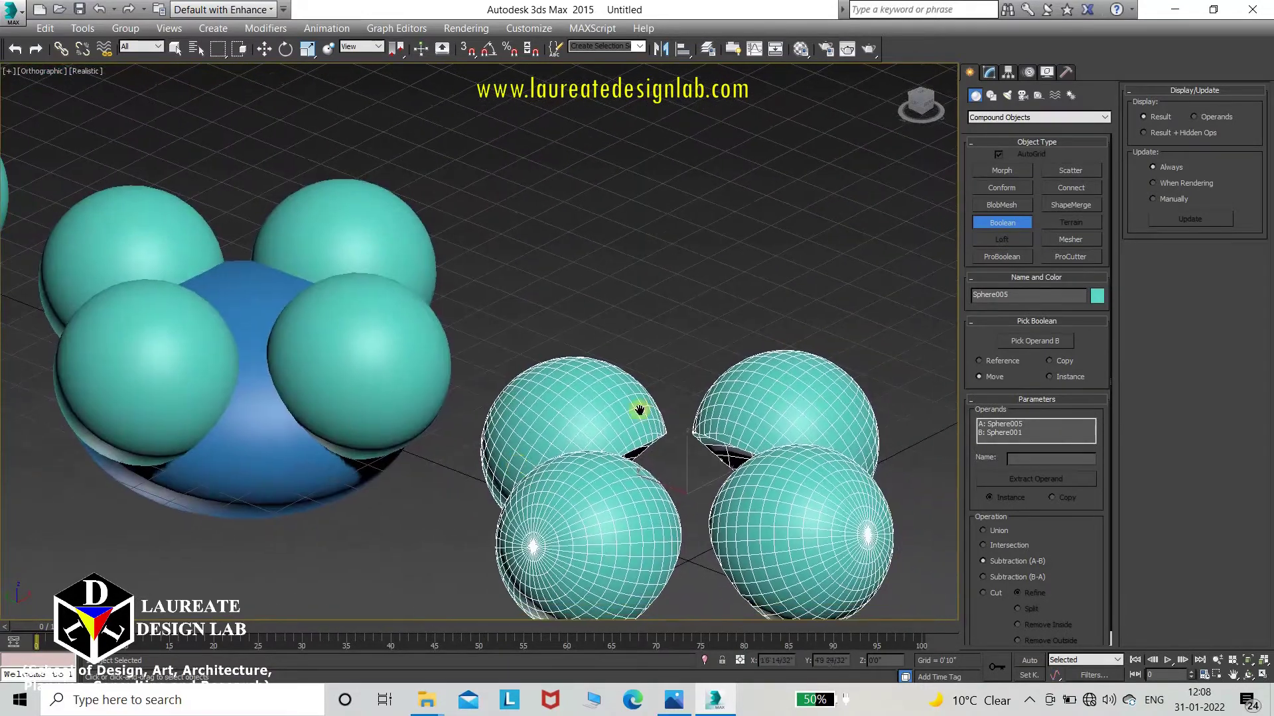
pyautogui.click(995, 99)
pyautogui.click(651, 171)
# - Carve the second set of joined small spheres out of its flattened sphere with a Boolean set to Subtraction (B-A)
pyautogui.press('w')
pyautogui.click(333, 356)
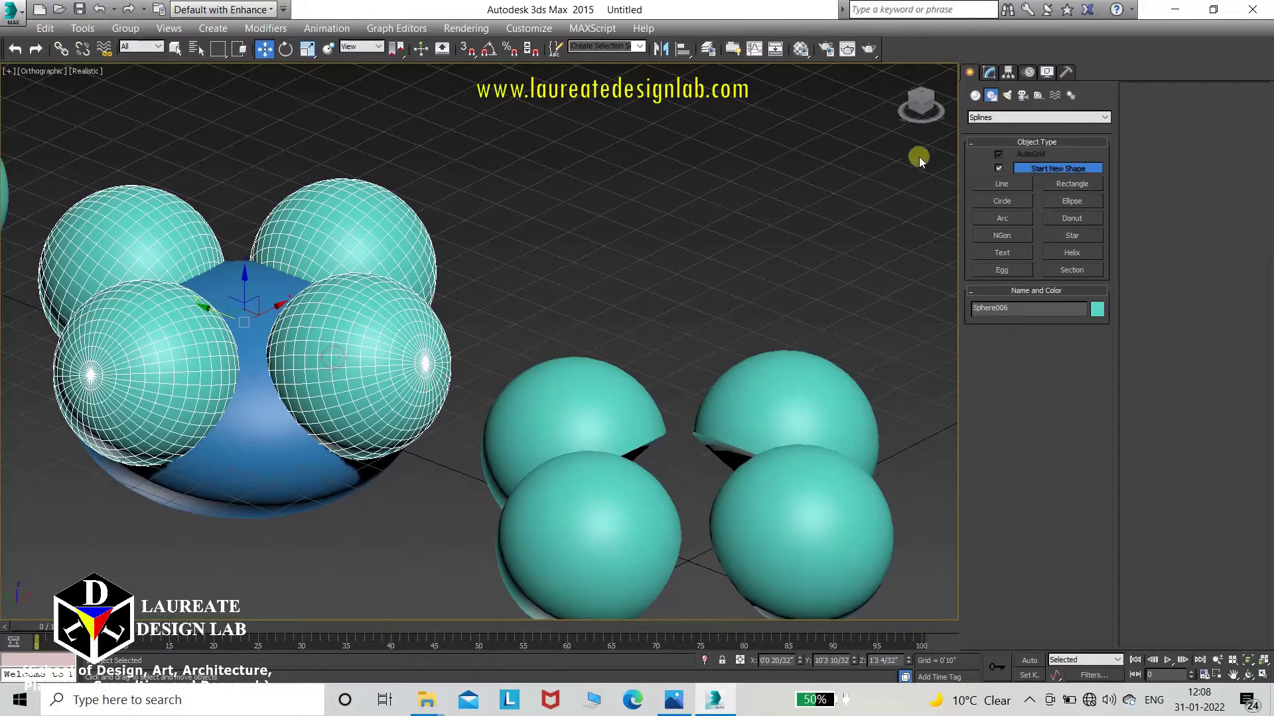
pyautogui.click(973, 96)
pyautogui.click(1007, 228)
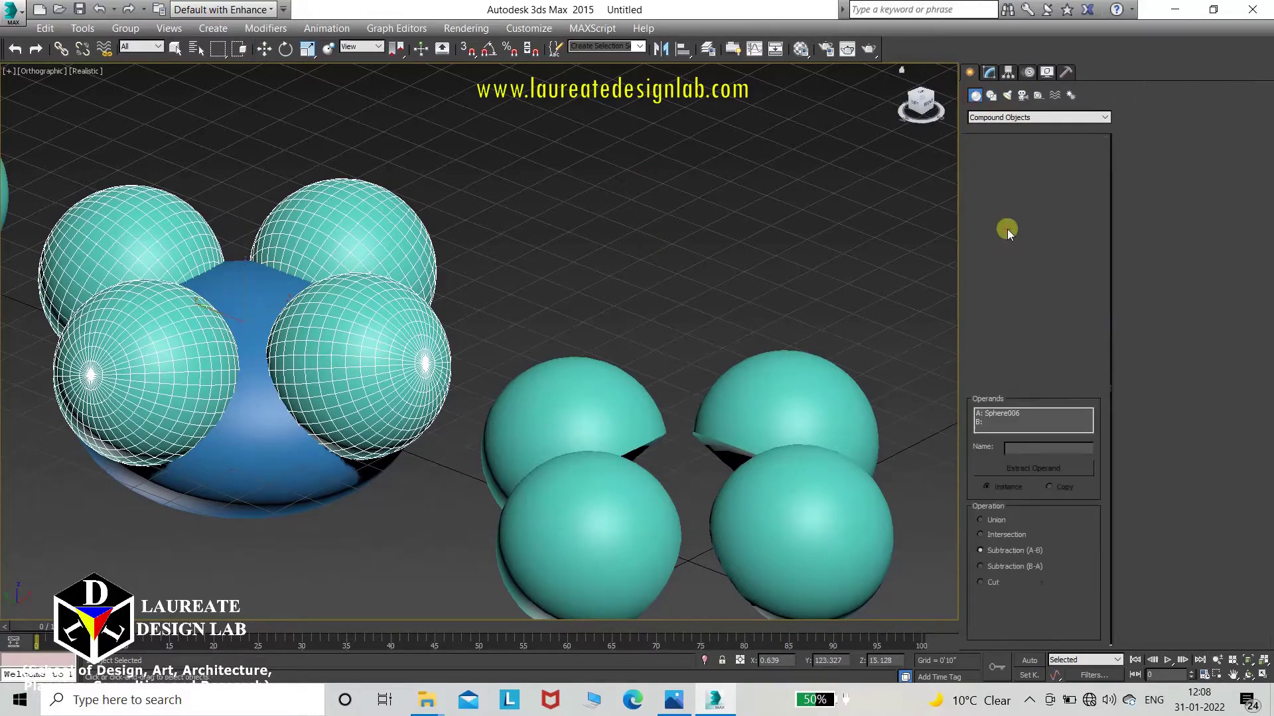
pyautogui.click(980, 566)
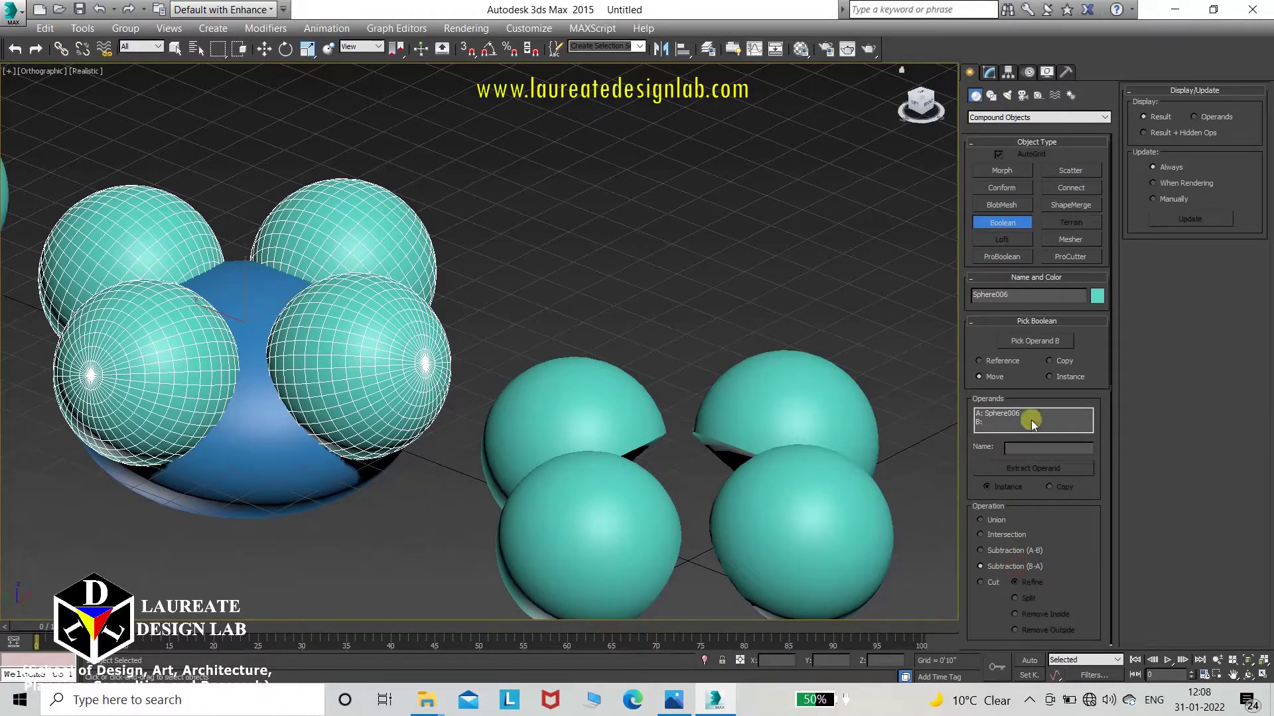
pyautogui.click(1033, 341)
pyautogui.click(297, 470)
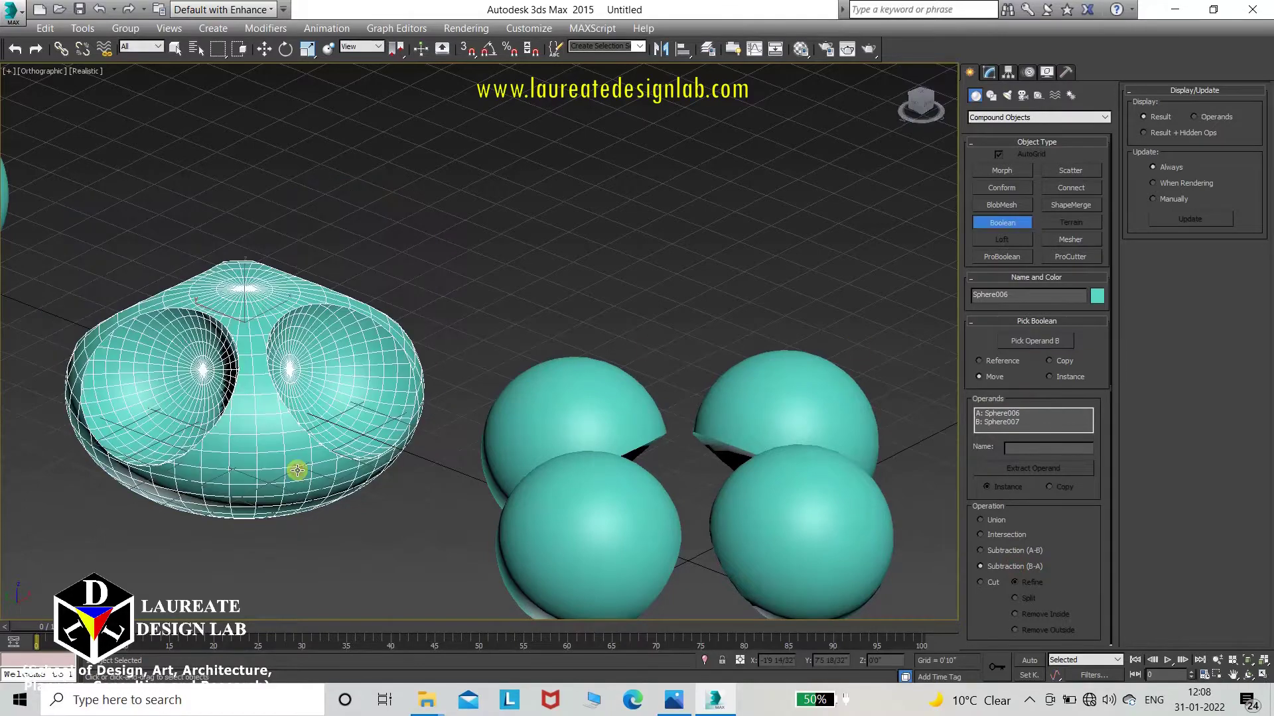
pyautogui.keyDown('alt'); pyautogui.moveTo(270, 443); pyautogui.dragTo(347, 464, button='middle'); pyautogui.keyUp('alt')
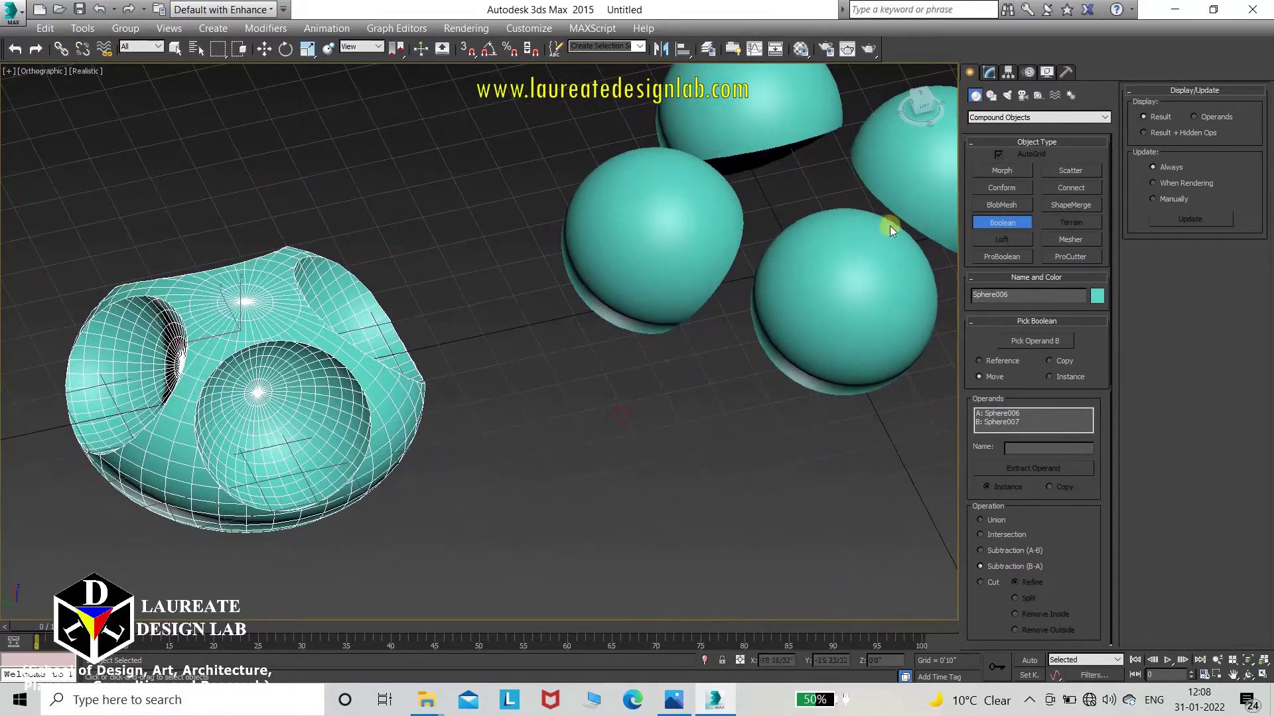
pyautogui.click(991, 95)
pyautogui.click(575, 468)
# - Keep only the overlap of the third set of joined small spheres and its blue sphere with a Boolean Intersection
pyautogui.scroll(2, 576, 468)
pyautogui.moveTo(575, 467); pyautogui.dragTo(426, 494, button='middle')
pyautogui.keyDown('alt'); pyautogui.moveTo(46, 468); pyautogui.dragTo(694, 509, button='middle'); pyautogui.keyUp('alt')
pyautogui.scroll(2, 607, 496)
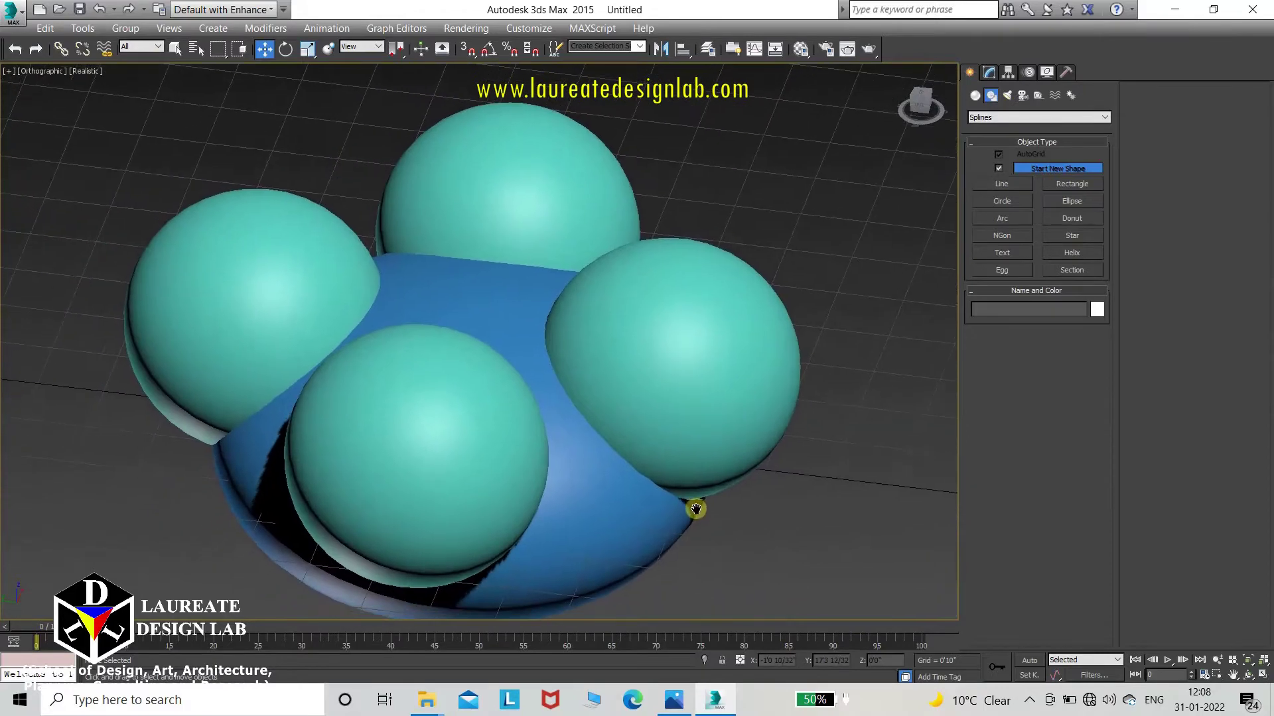
pyautogui.click(973, 96)
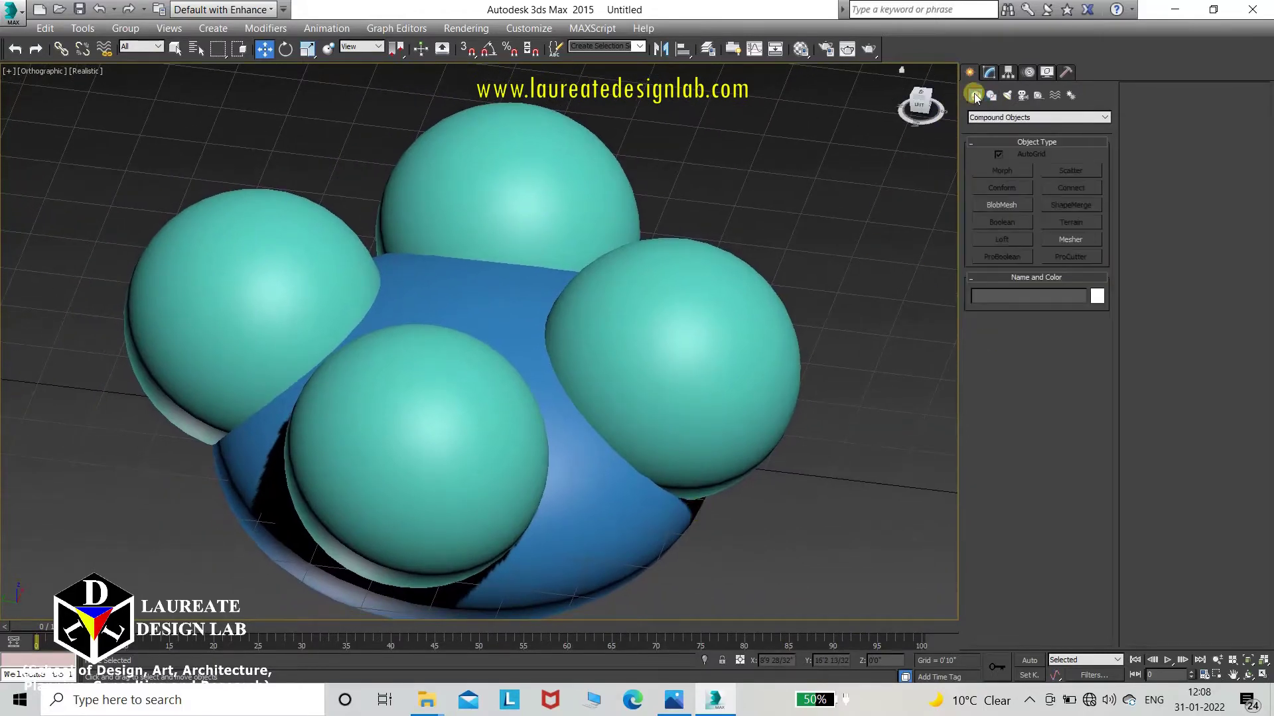
pyautogui.click(767, 320)
pyautogui.click(1015, 223)
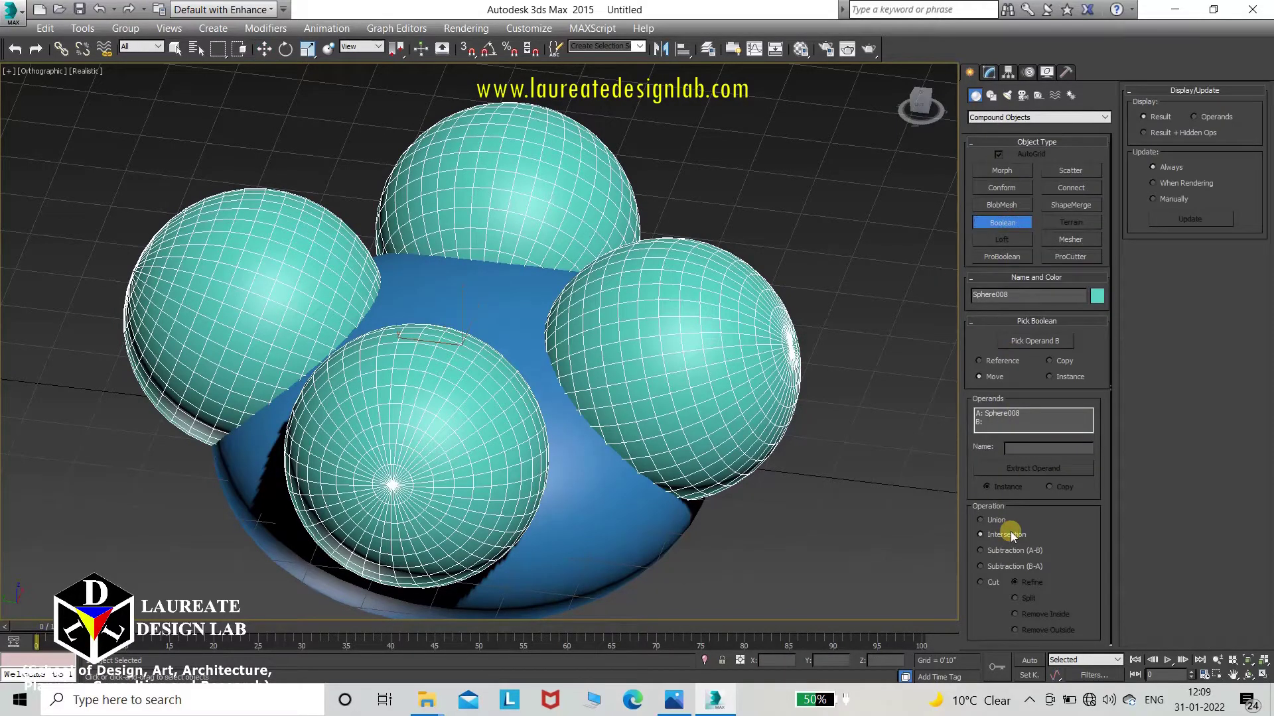
pyautogui.click(1036, 341)
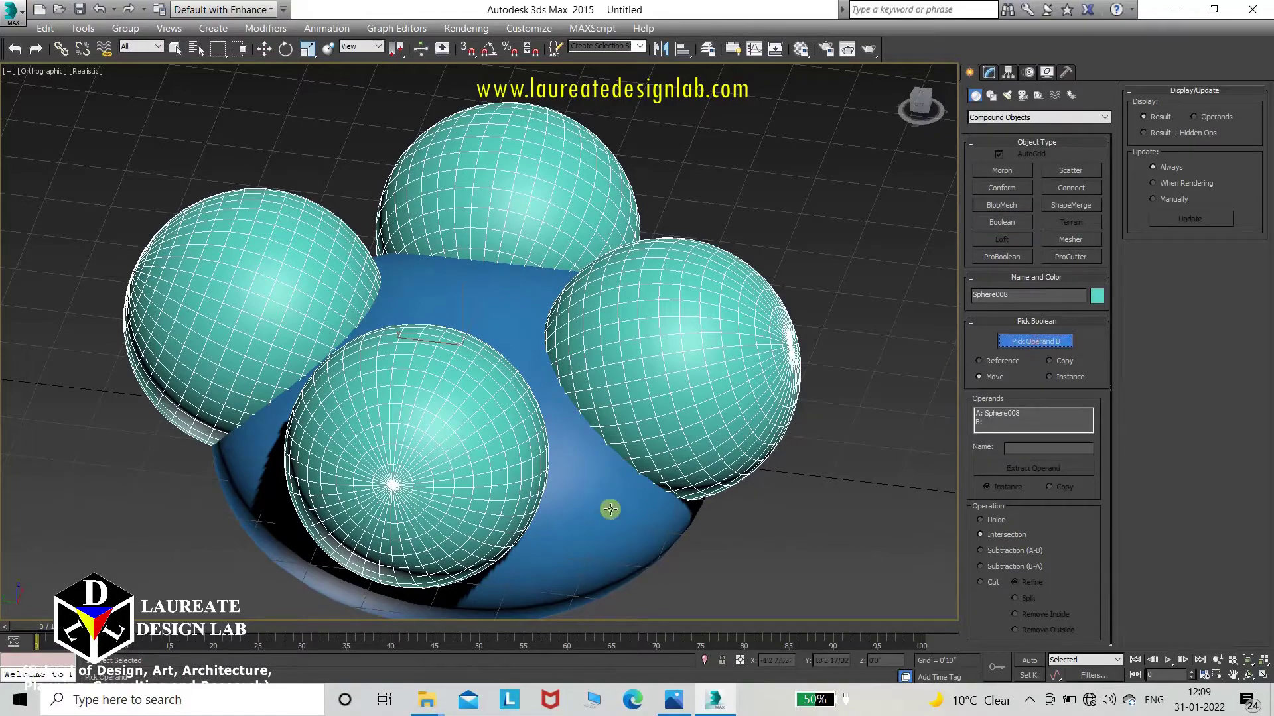
pyautogui.click(597, 515)
pyautogui.keyDown('alt'); pyautogui.moveTo(508, 444); pyautogui.dragTo(595, 452, button='middle'); pyautogui.keyUp('alt')
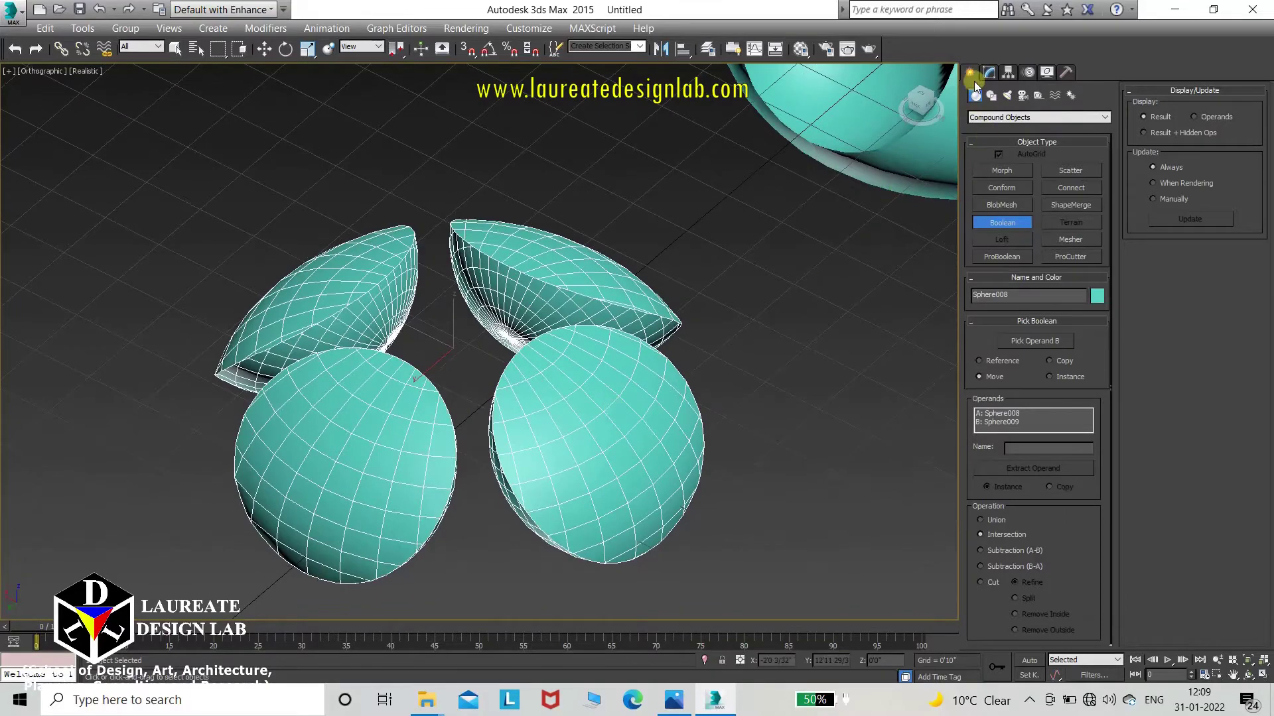
pyautogui.click(991, 95)
# - Align the intersected pieces to the carved-out sphere in X, Y and Z position, matching pivot point to pivot point
pyautogui.scroll(-6, 462, 471)
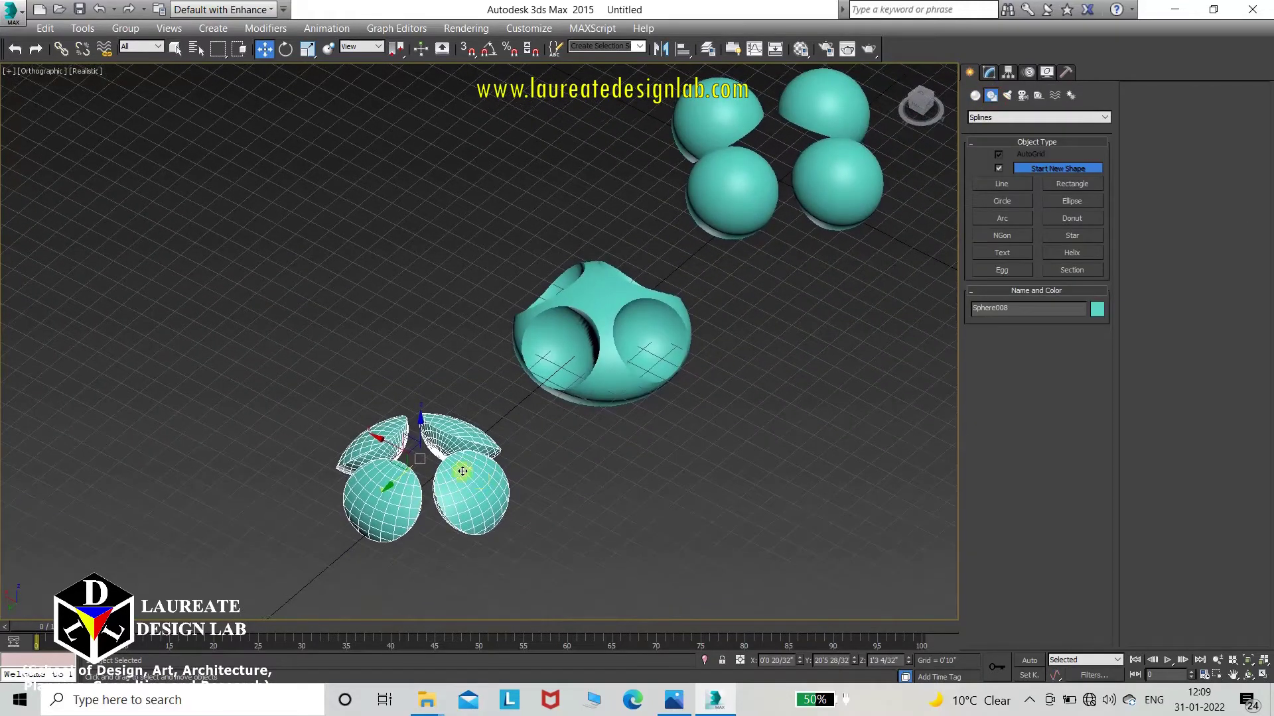
pyautogui.scroll(3, 462, 471)
pyautogui.click(683, 48)
pyautogui.click(662, 214)
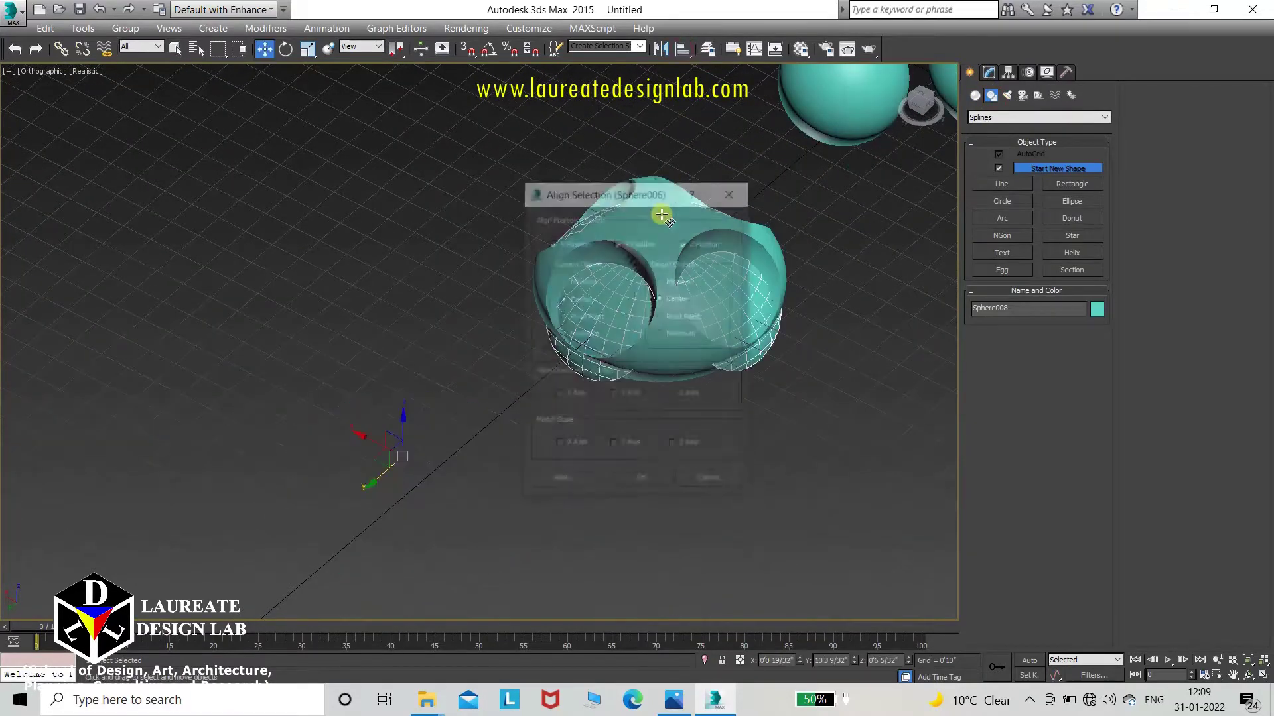
pyautogui.moveTo(638, 200); pyautogui.dragTo(335, 184)
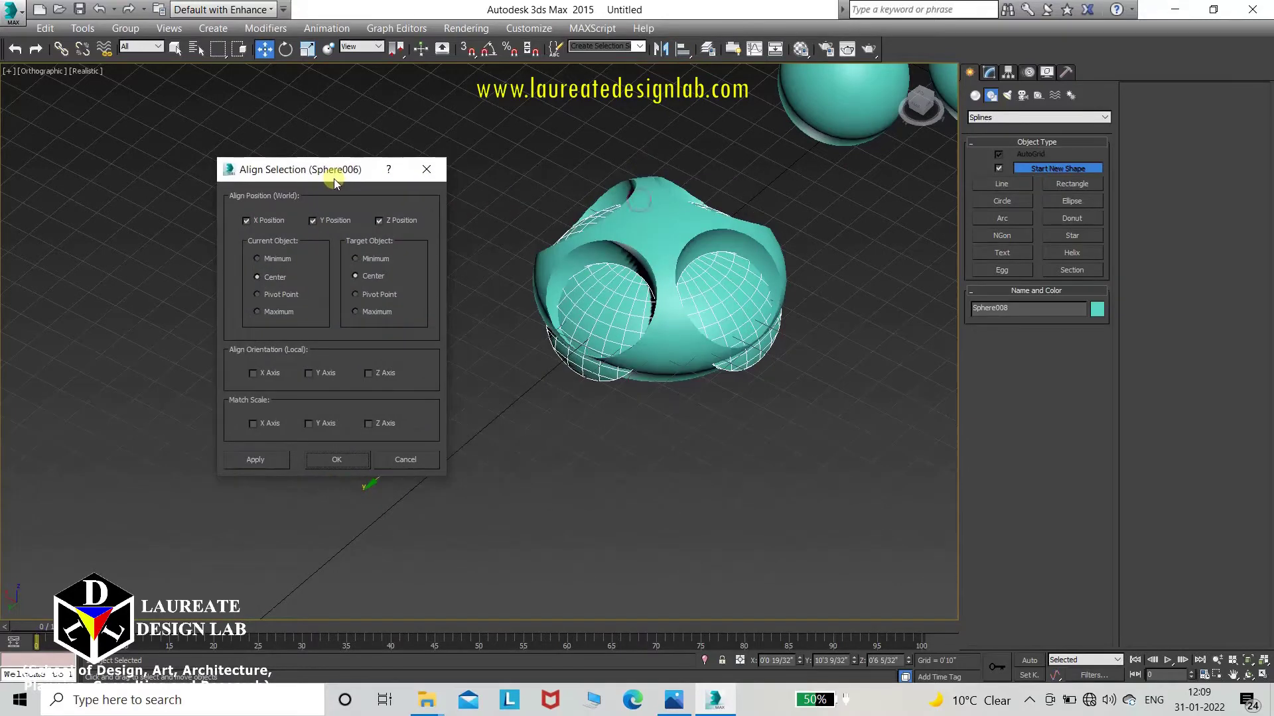
pyautogui.click(288, 293)
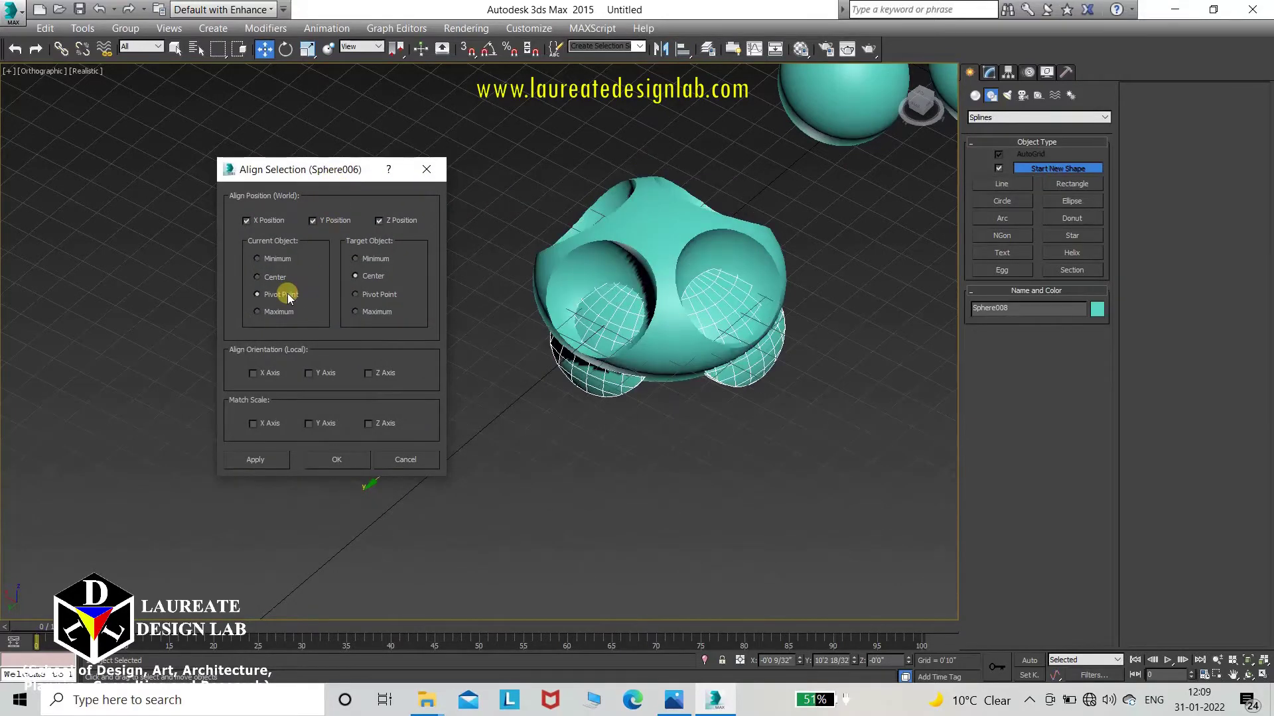
pyautogui.click(367, 295)
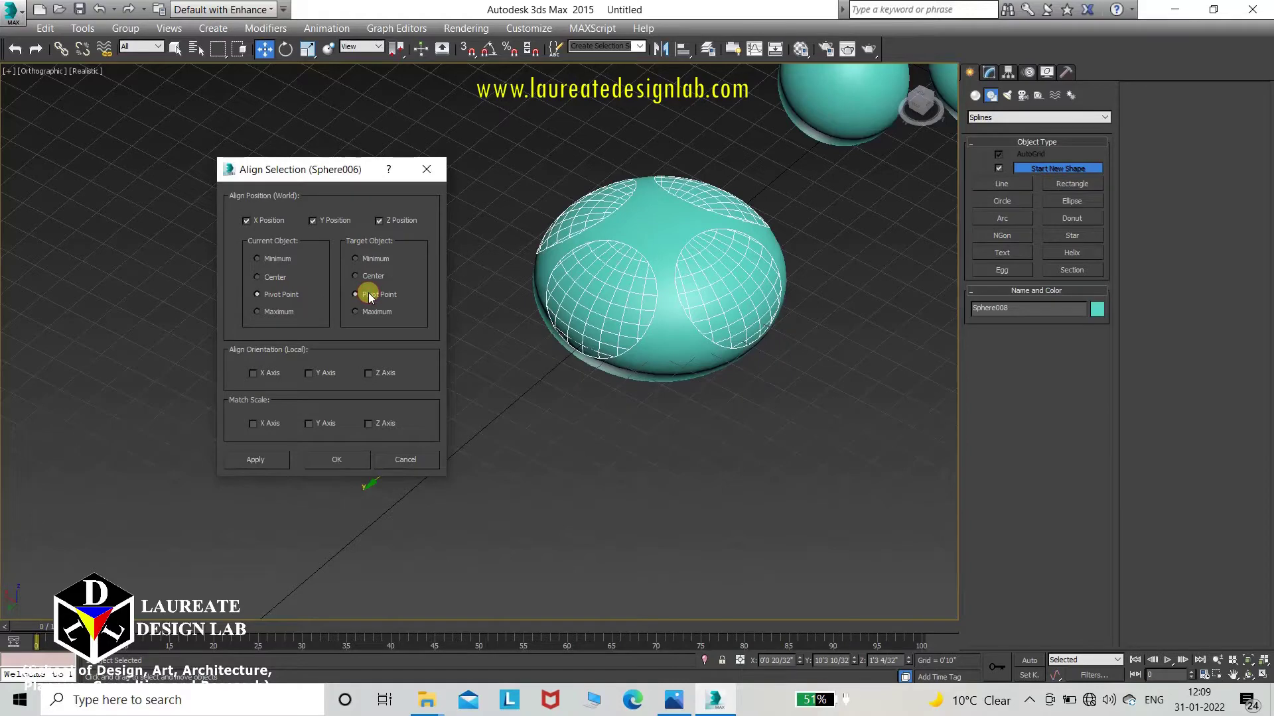
pyautogui.click(338, 460)
# - Lower the intersected pieces inside the carved-out sphere by about 9 inches along the Z axis
pyautogui.scroll(4, 716, 484)
pyautogui.moveTo(665, 330); pyautogui.dragTo(612, 382, button='middle')
pyautogui.moveTo(577, 317); pyautogui.dragTo(586, 309)
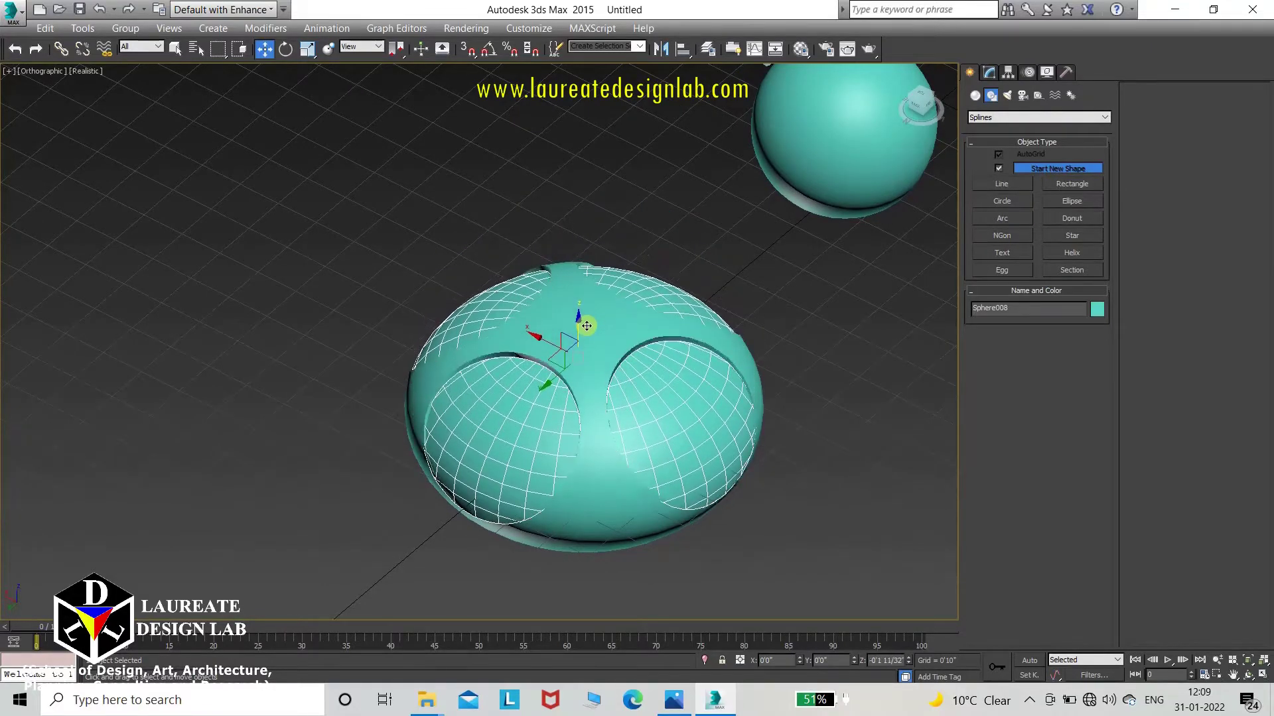
pyautogui.moveTo(586, 269); pyautogui.dragTo(599, 358)
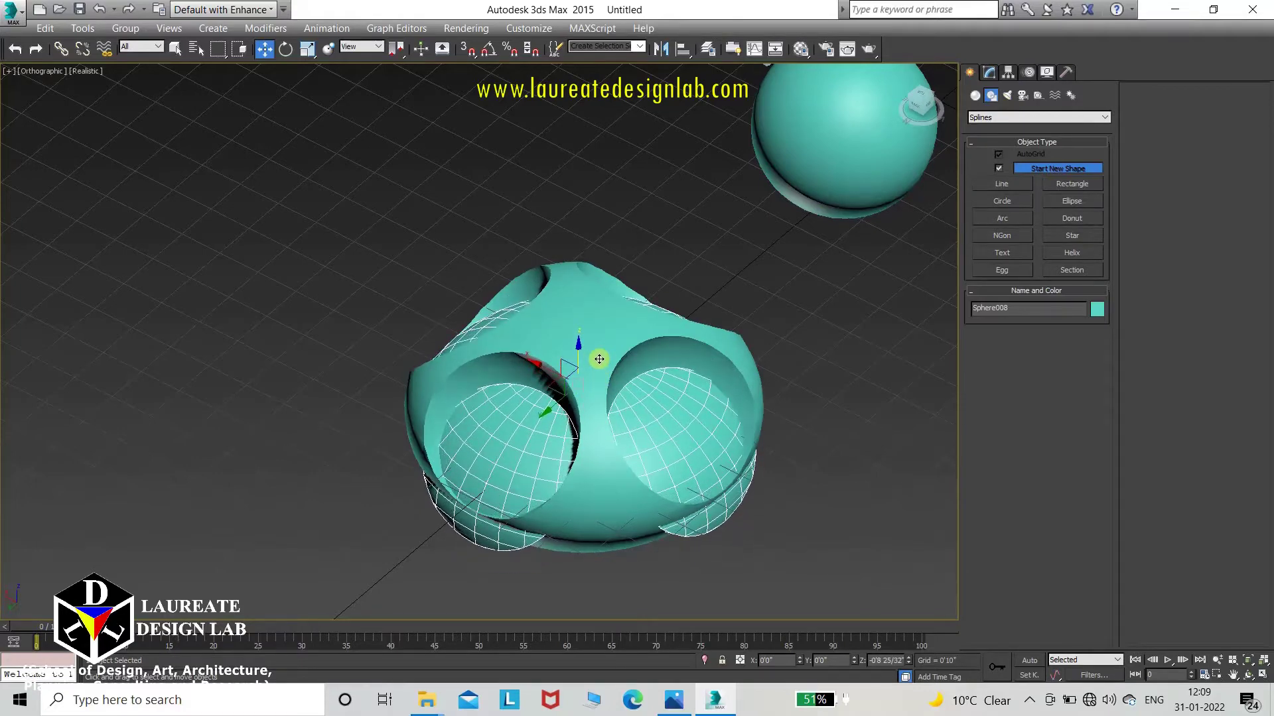
# - Scale the intersected pieces down uniformly to about 85 percent
pyautogui.scroll(2, 600, 419)
pyautogui.moveTo(599, 419); pyautogui.dragTo(527, 376, button='middle')
pyautogui.rightClick(306, 49)
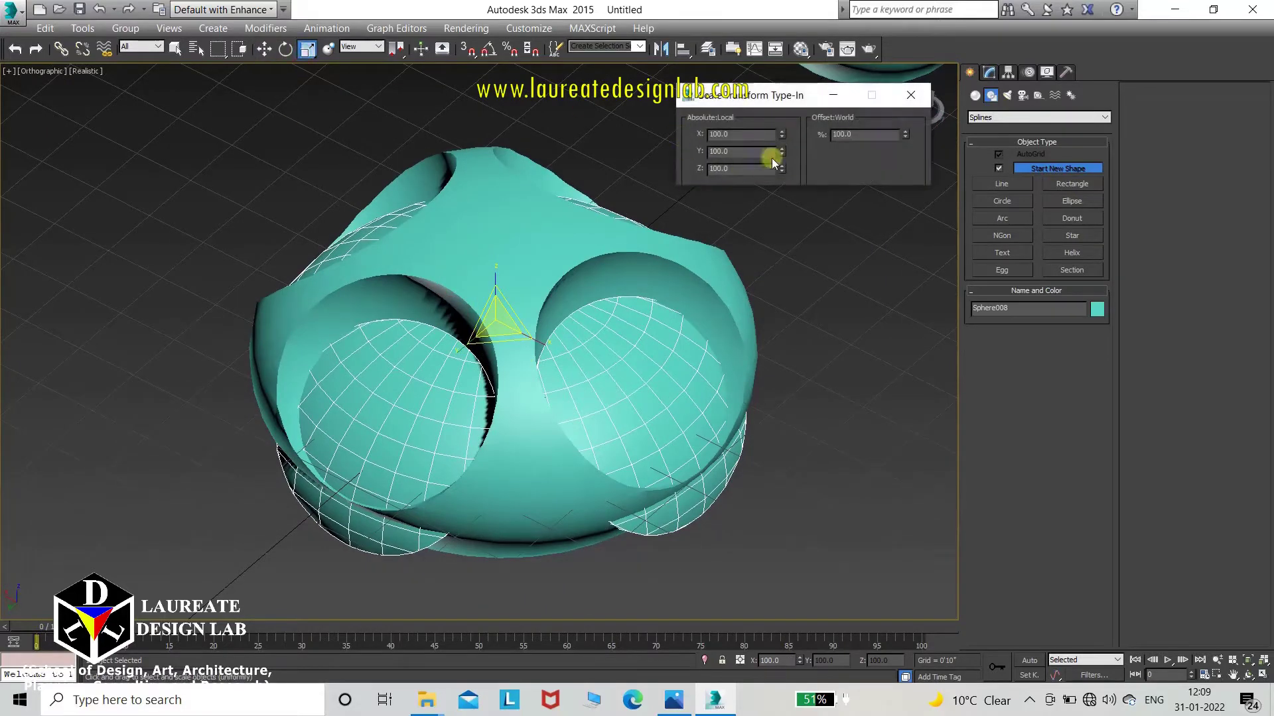
pyautogui.moveTo(906, 138); pyautogui.dragTo(906, 238)
pyautogui.click(910, 98)
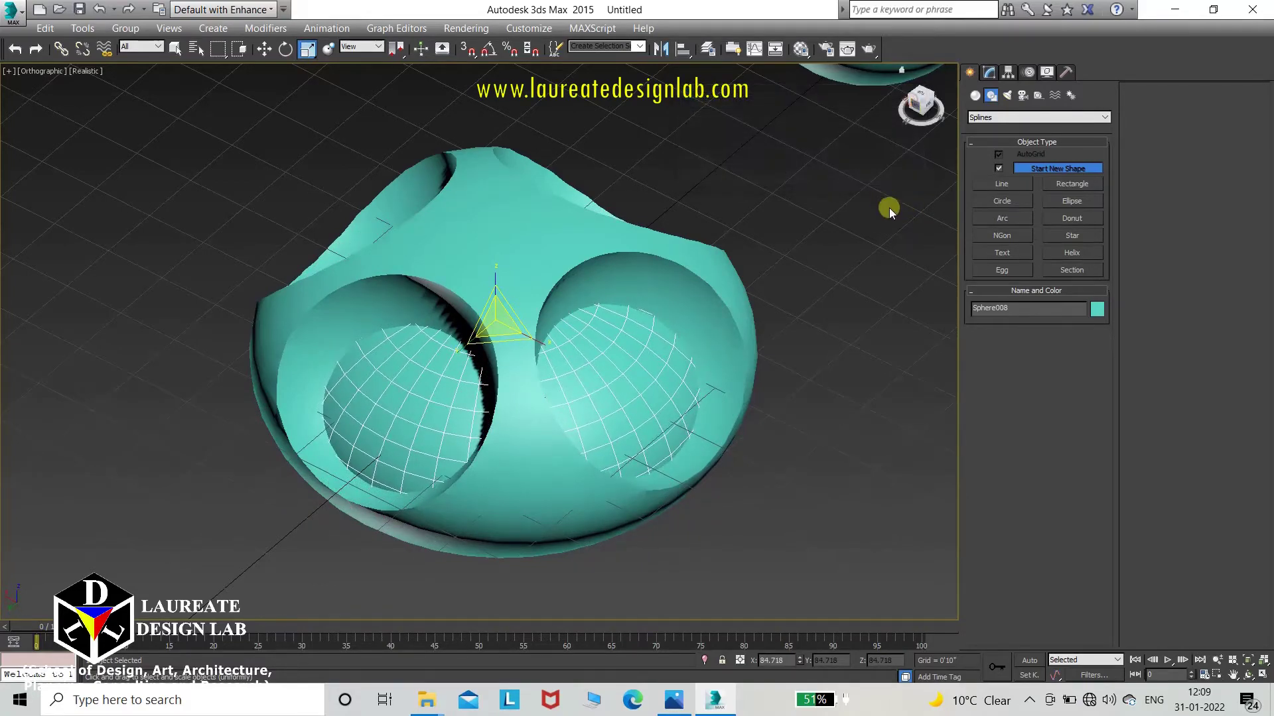
# - Examine how the scaled pieces sit in the hollows of the carved-out sphere from another angle
pyautogui.click(888, 207)
pyautogui.moveTo(602, 388)
pyautogui.mouseDown(button='middle')
pyautogui.moveTo(603, 432)
pyautogui.moveTo(619, 377)
pyautogui.mouseUp(button='middle')
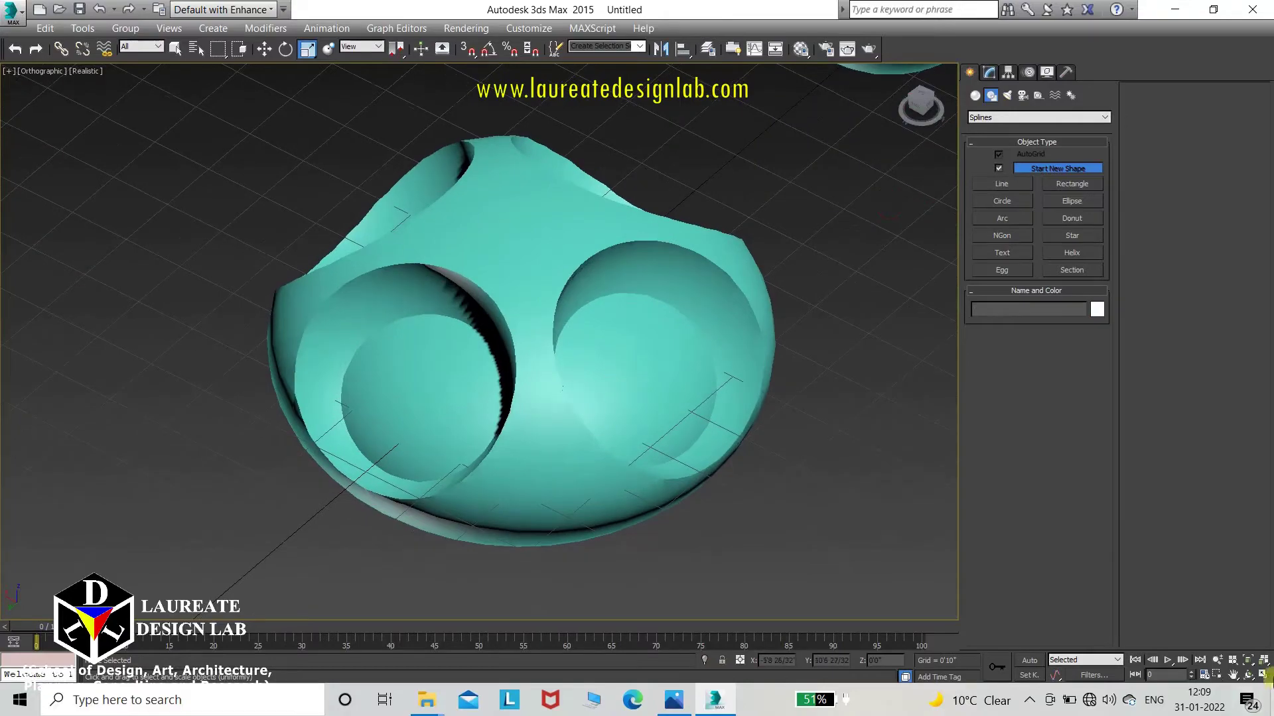
pyautogui.click(554, 397)
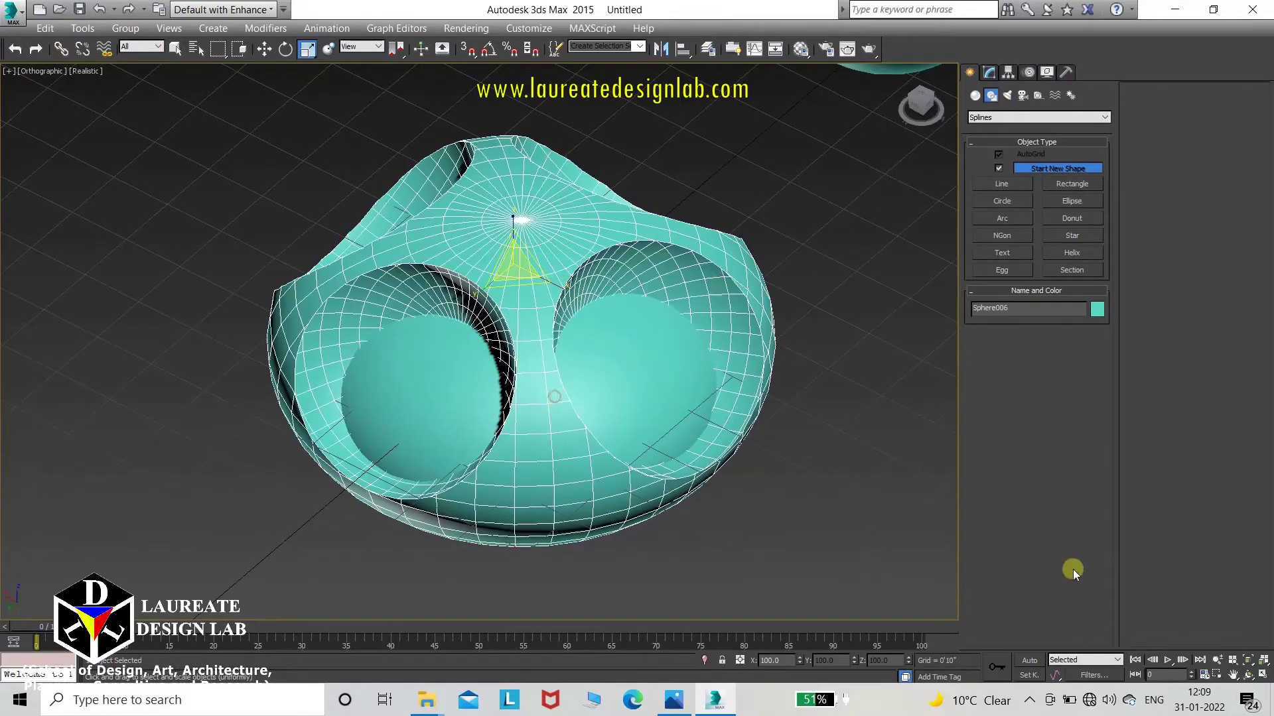
pyautogui.click(1247, 675)
pyautogui.moveTo(613, 390); pyautogui.dragTo(766, 326)
pyautogui.rightClick(822, 304)
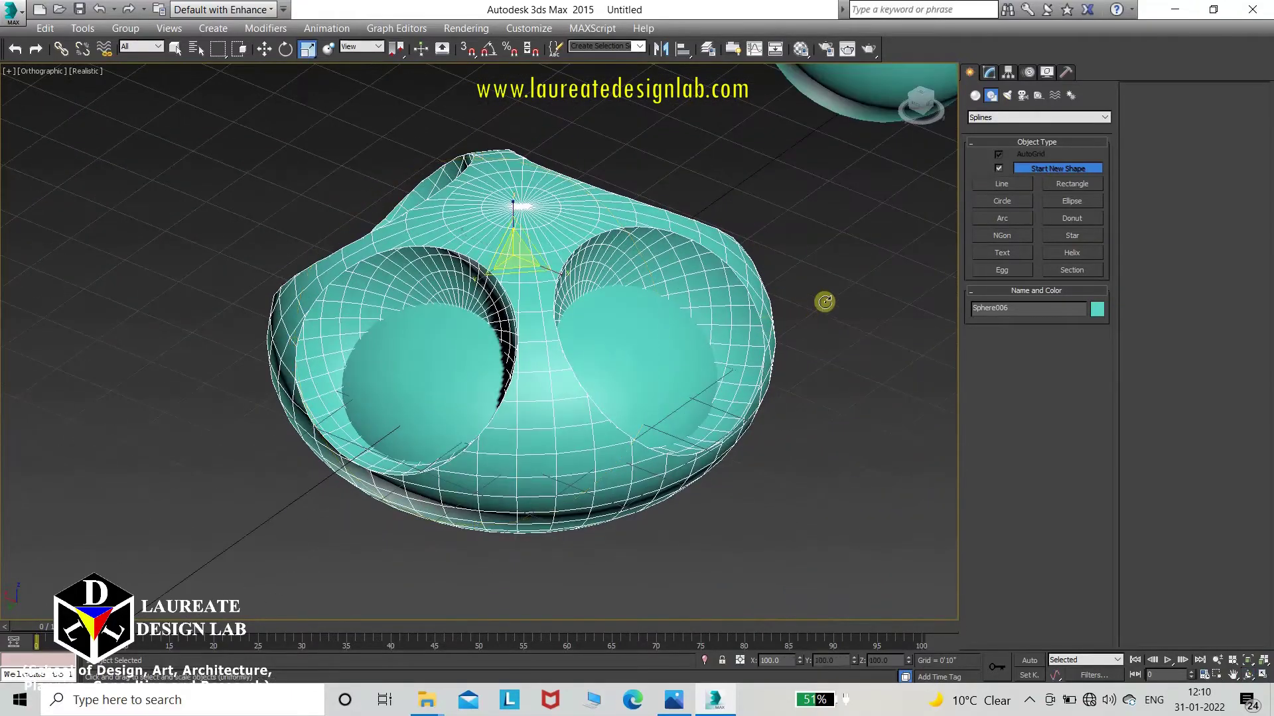
pyautogui.click(824, 276)
pyautogui.moveTo(612, 303); pyautogui.dragTo(595, 340, button='middle')
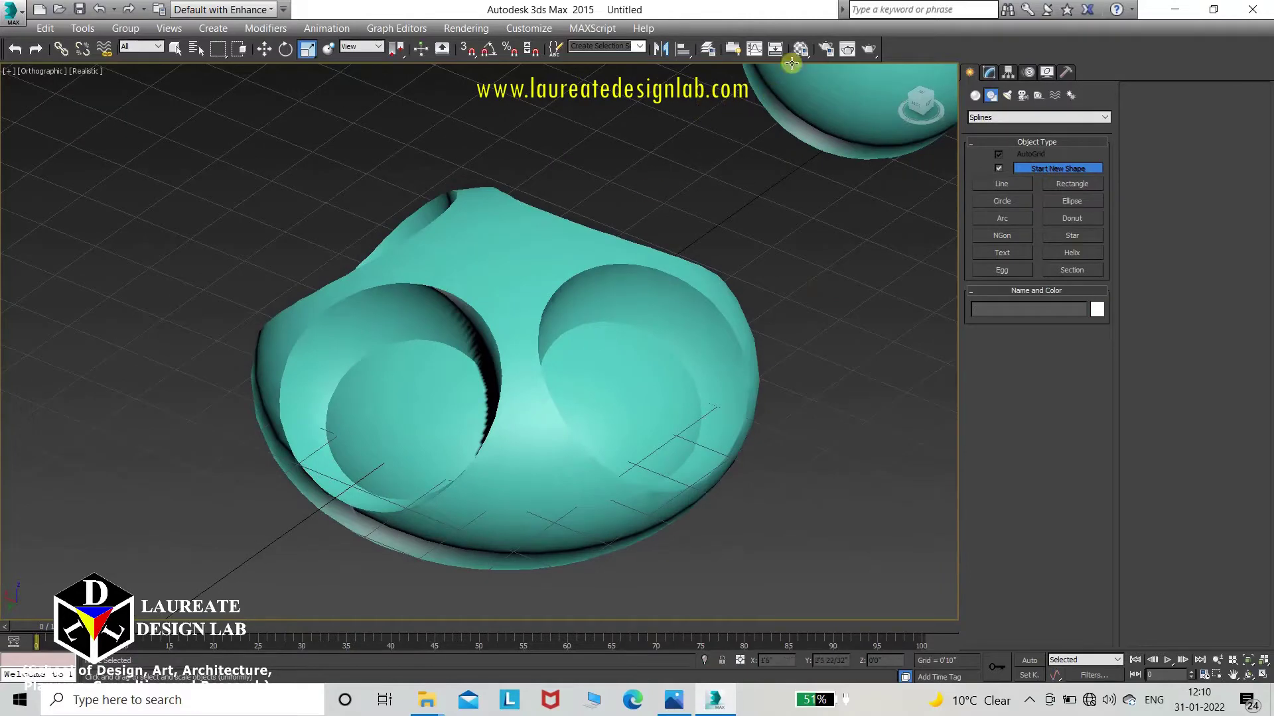
# - Set the diffuse color of an unused sample material in the Material Editor to a bright sky blue
pyautogui.press('m')
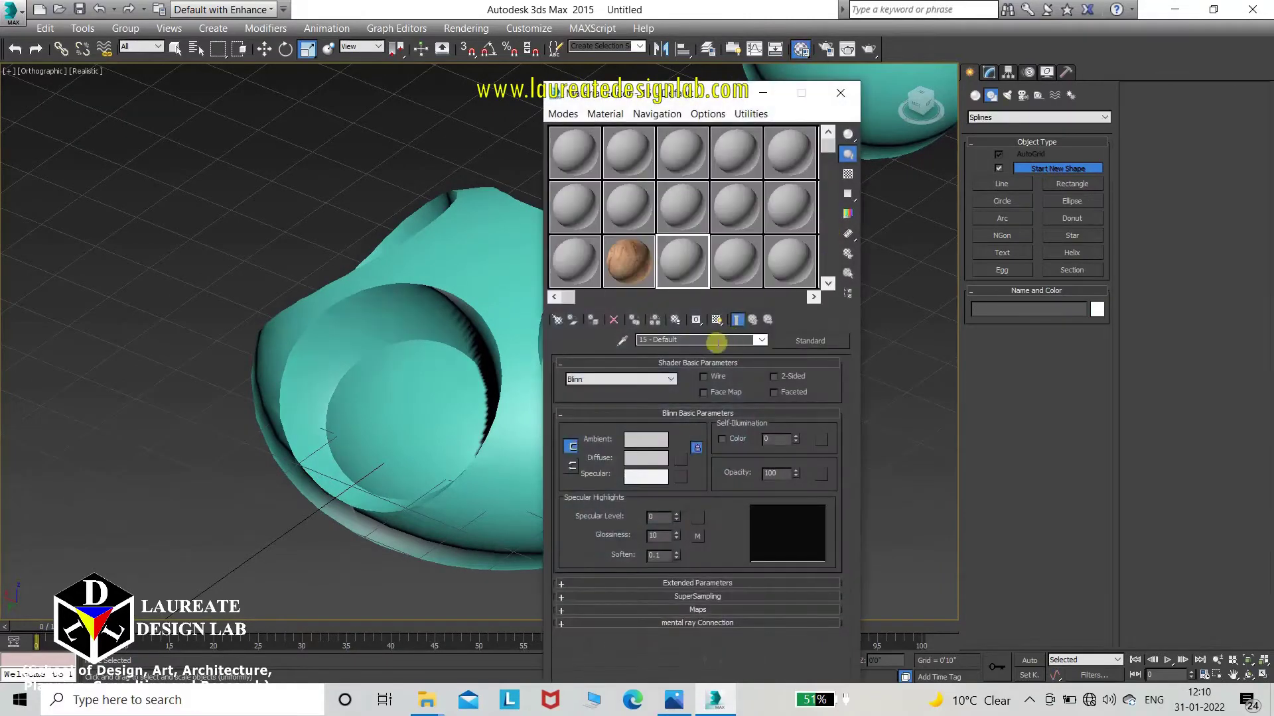
pyautogui.click(659, 458)
pyautogui.click(362, 106)
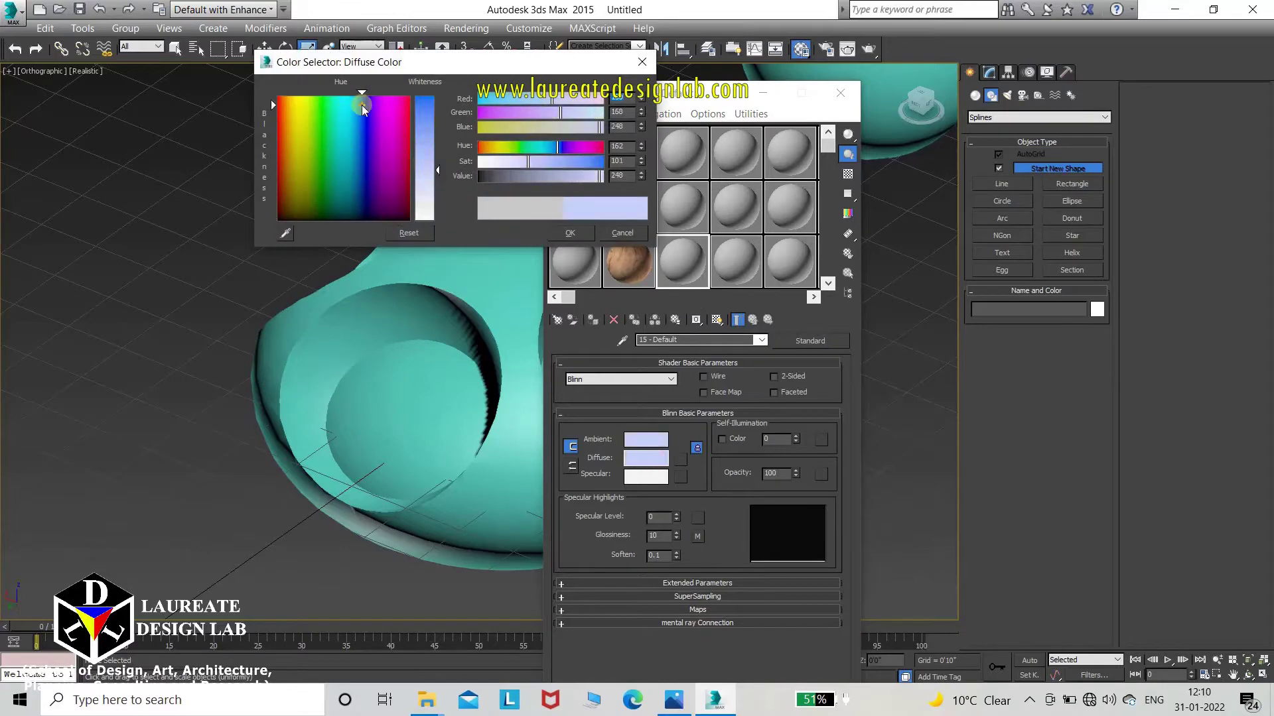
pyautogui.click(352, 112)
pyautogui.click(430, 118)
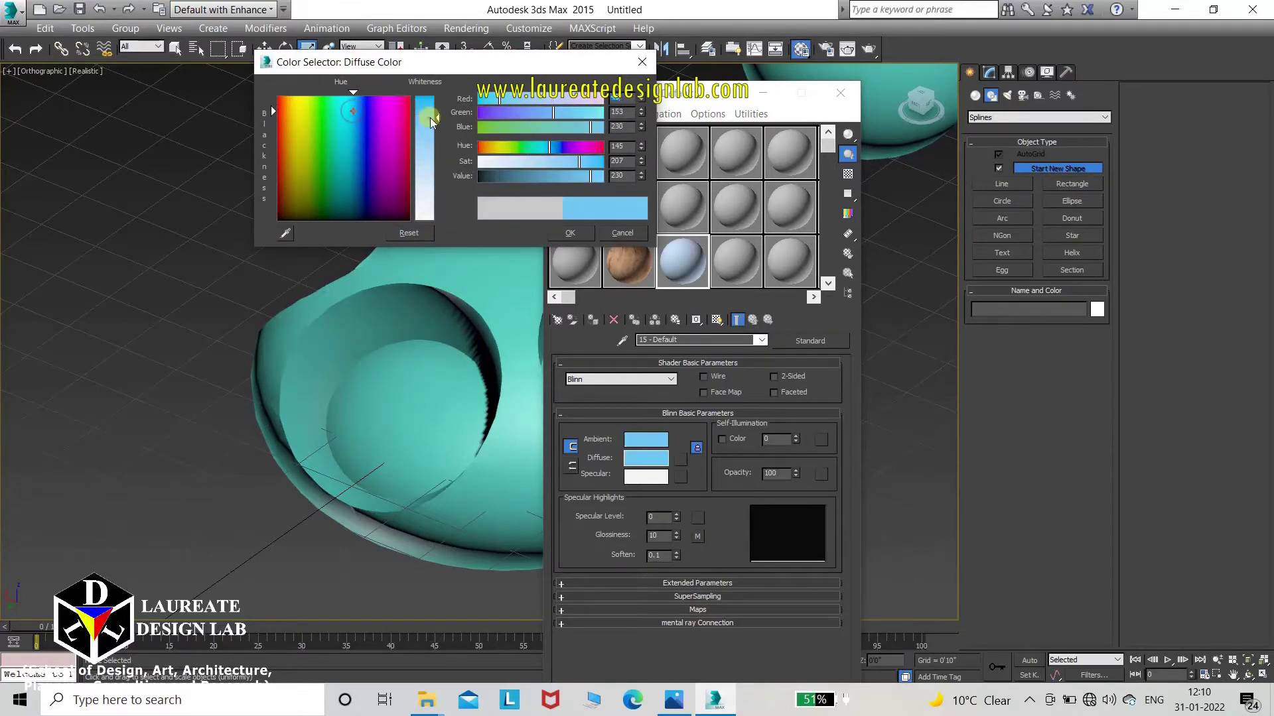
pyautogui.click(425, 106)
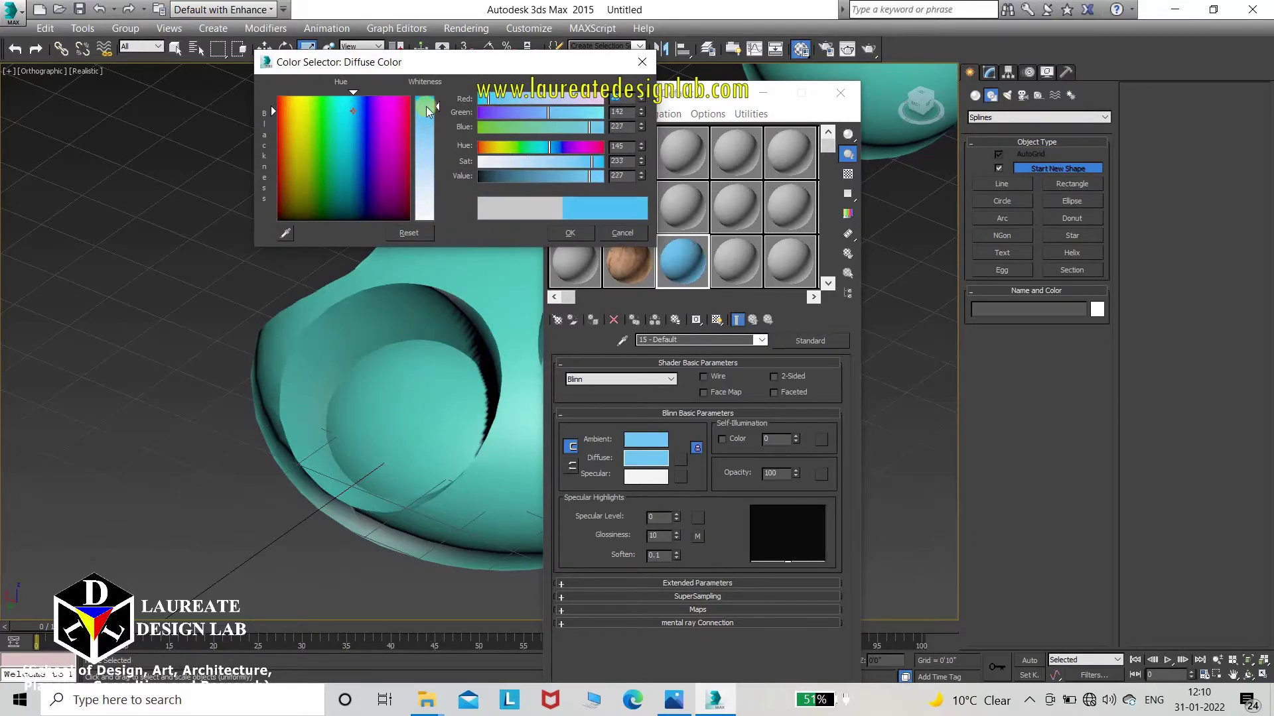
pyautogui.click(569, 233)
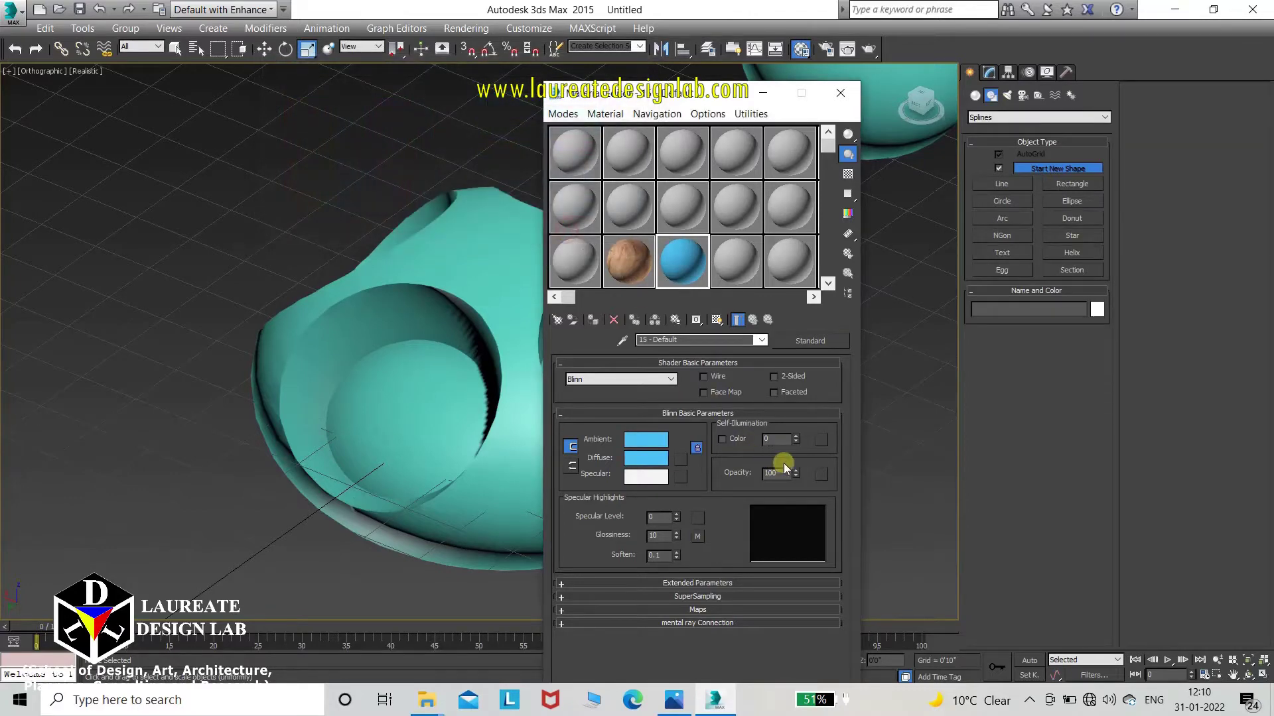
# - Set the blue material's self-illumination to 23 and opacity to 63, with a checkered background behind its sample
pyautogui.moveTo(799, 470); pyautogui.dragTo(802, 517)
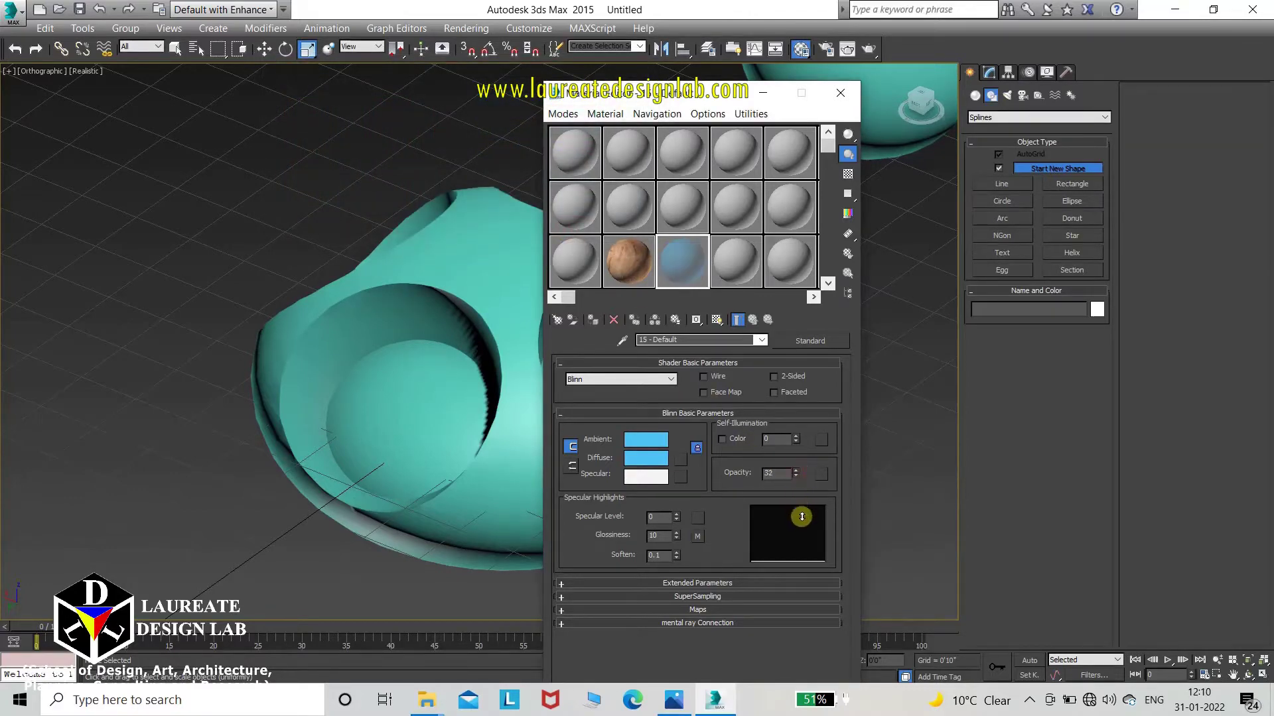
pyautogui.click(849, 176)
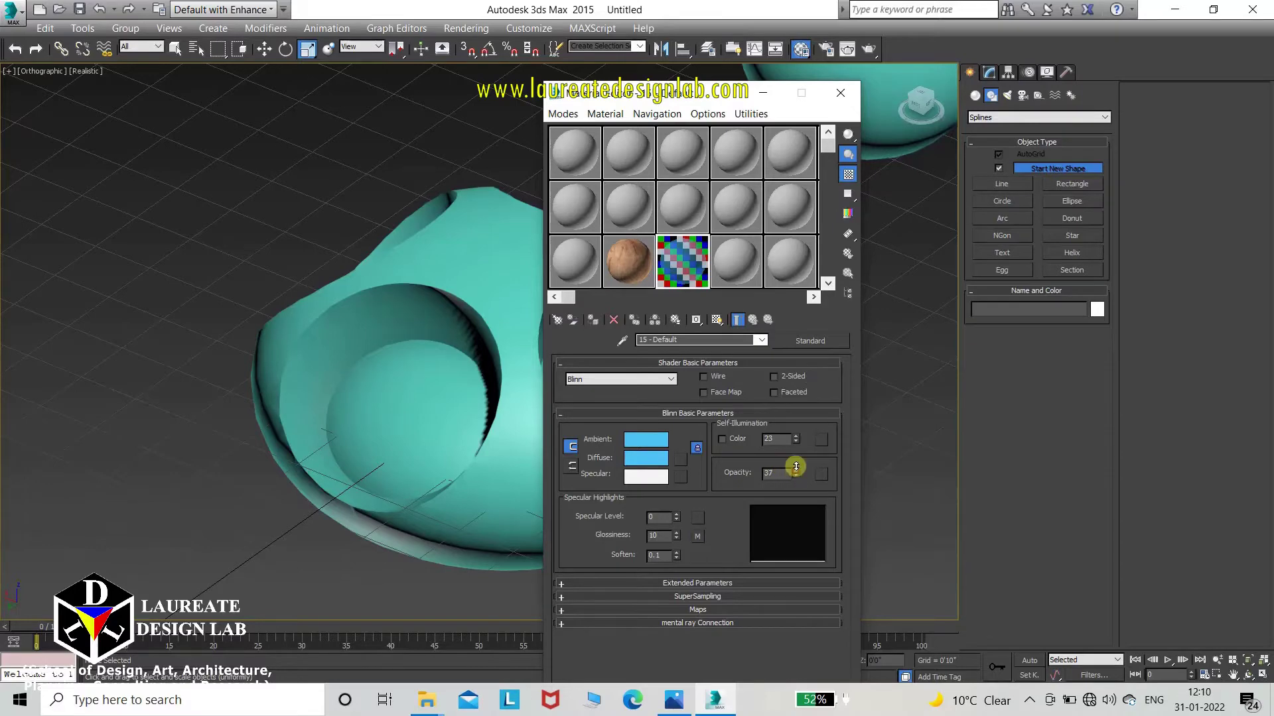
pyautogui.moveTo(795, 472); pyautogui.dragTo(796, 468)
# - Assign the blue material to the intersected pieces inside the carved-out sphere and show it shaded in the viewport
pyautogui.keyDown('alt'); pyautogui.moveTo(495, 424); pyautogui.dragTo(199, 447, button='middle'); pyautogui.keyUp('alt')
pyautogui.click(182, 443)
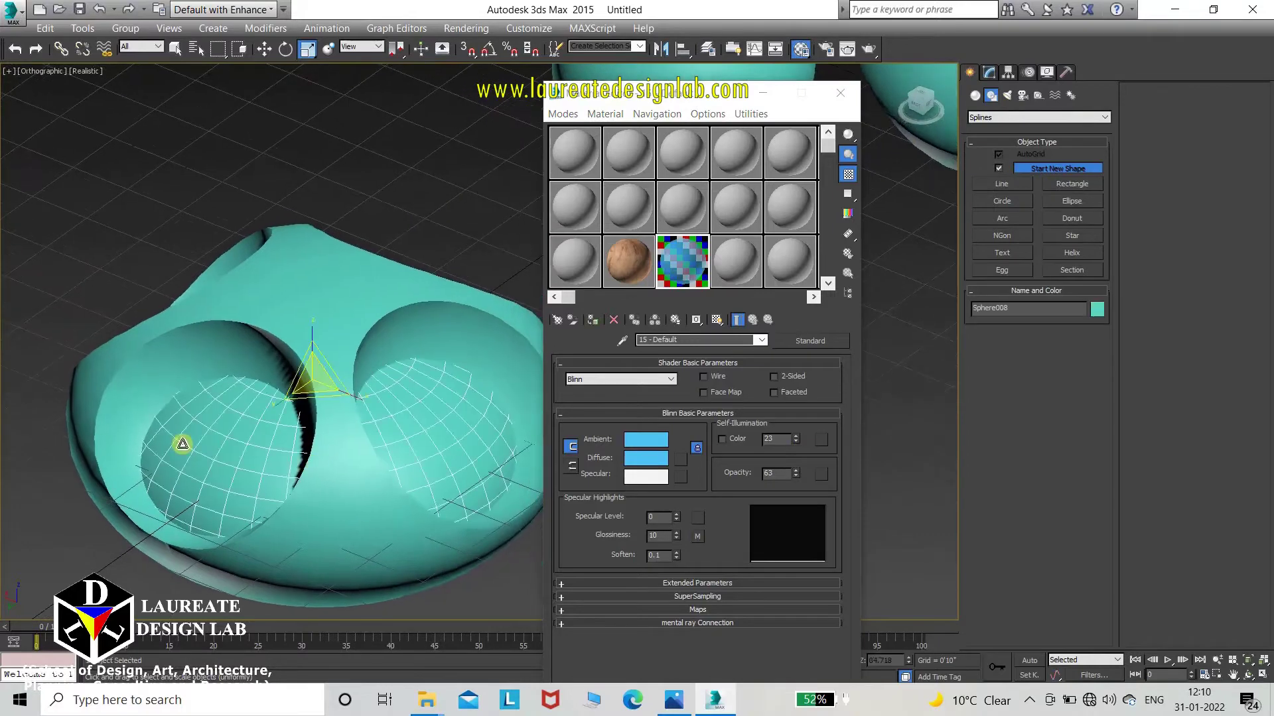
pyautogui.click(593, 321)
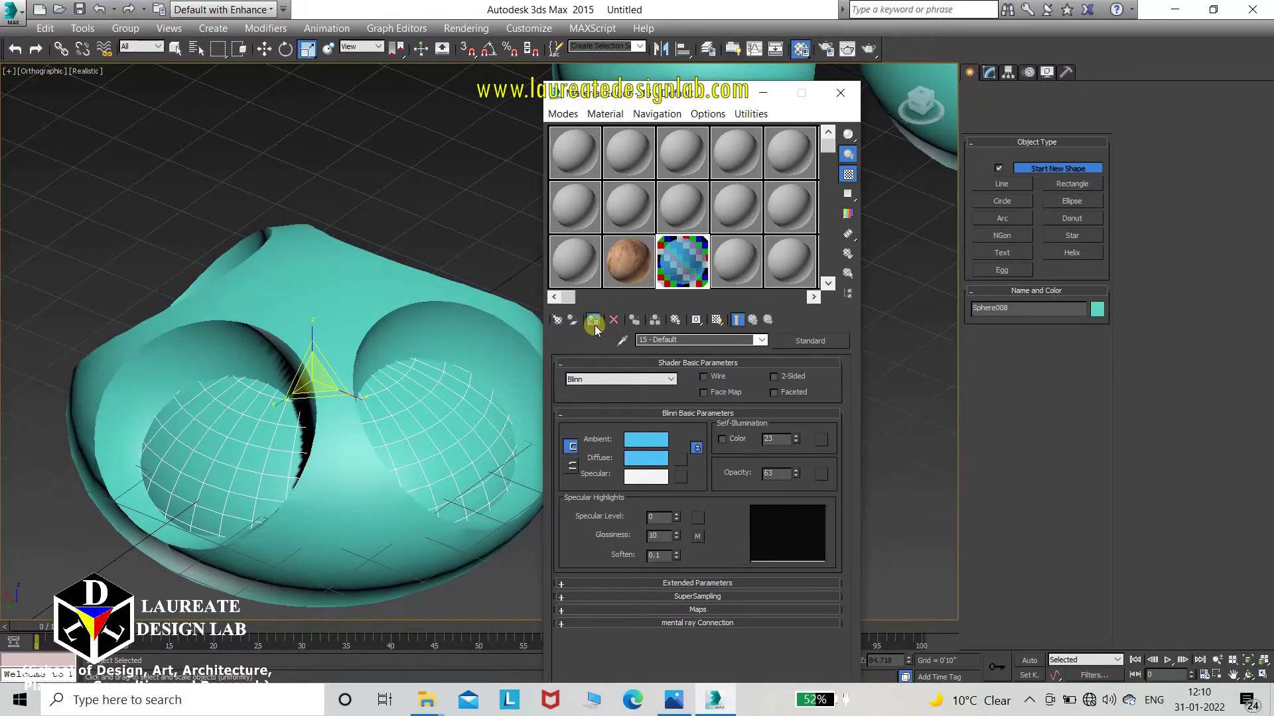
pyautogui.click(716, 319)
pyautogui.click(467, 267)
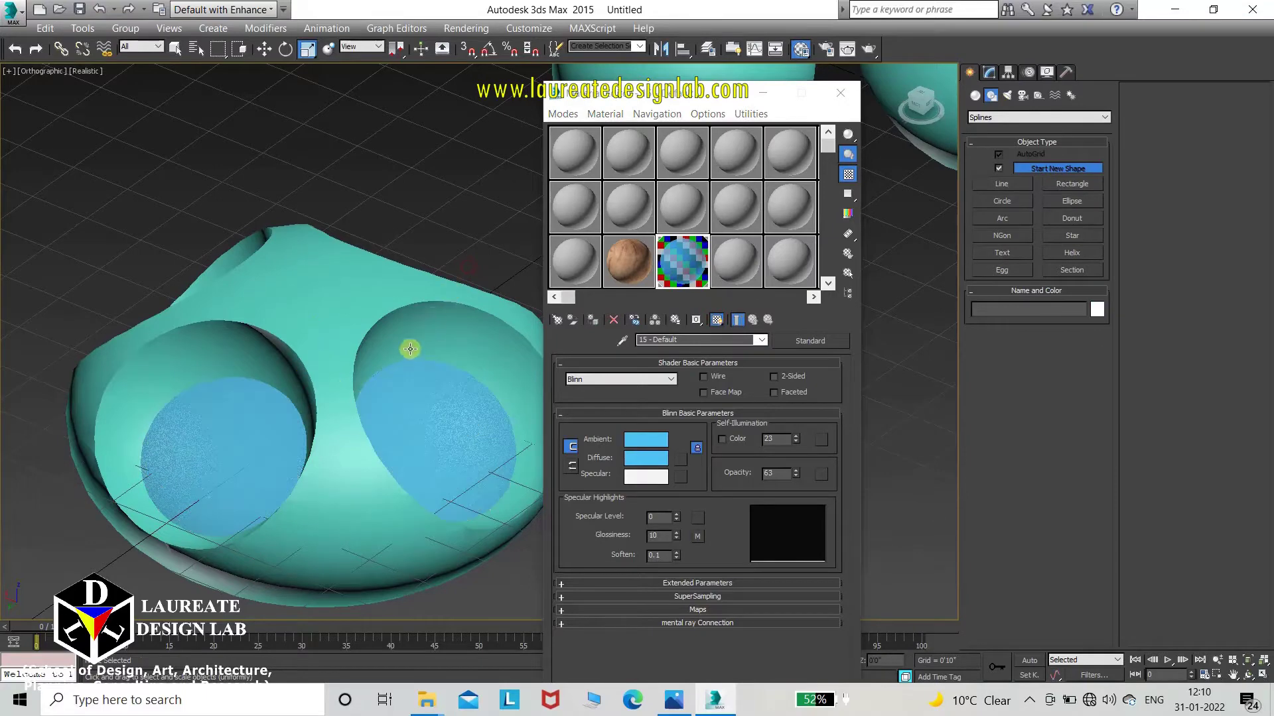
# - Reduce the blue material's opacity to 24, check the translucent pieces in the hollows, and close the Material Editor
pyautogui.click(1247, 675)
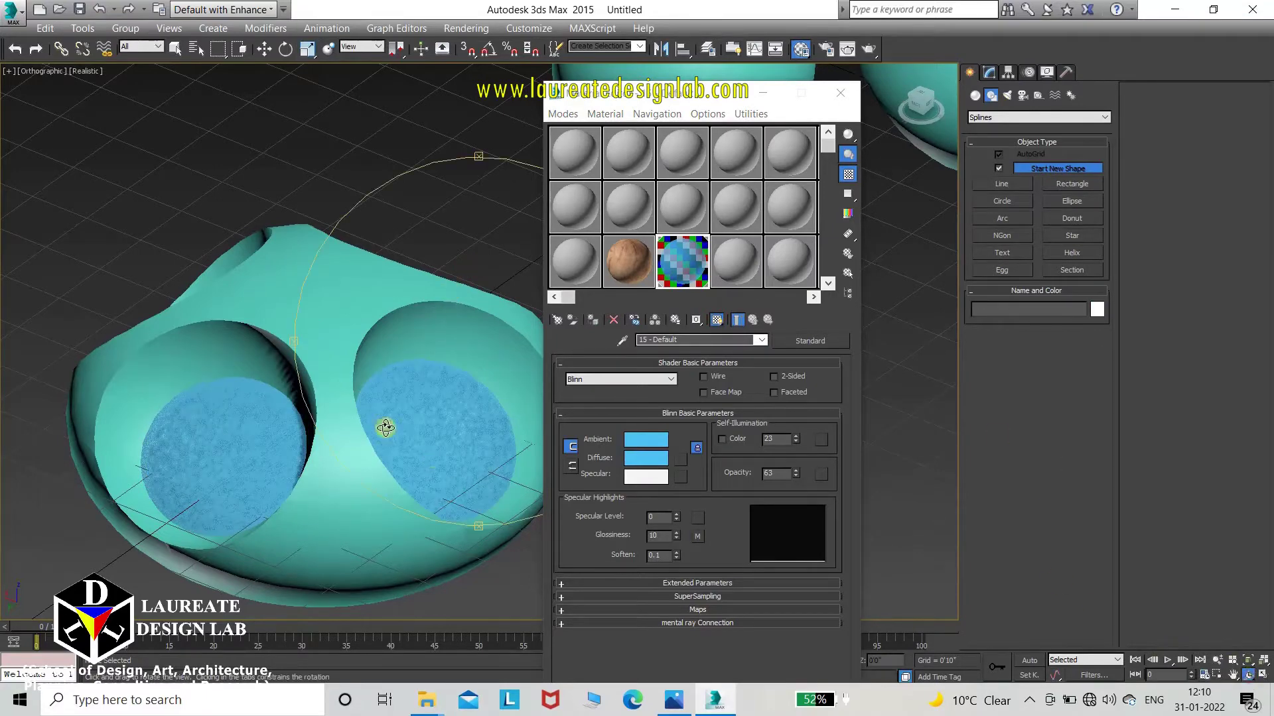
pyautogui.moveTo(384, 427); pyautogui.dragTo(305, 446)
pyautogui.moveTo(794, 476); pyautogui.dragTo(798, 502)
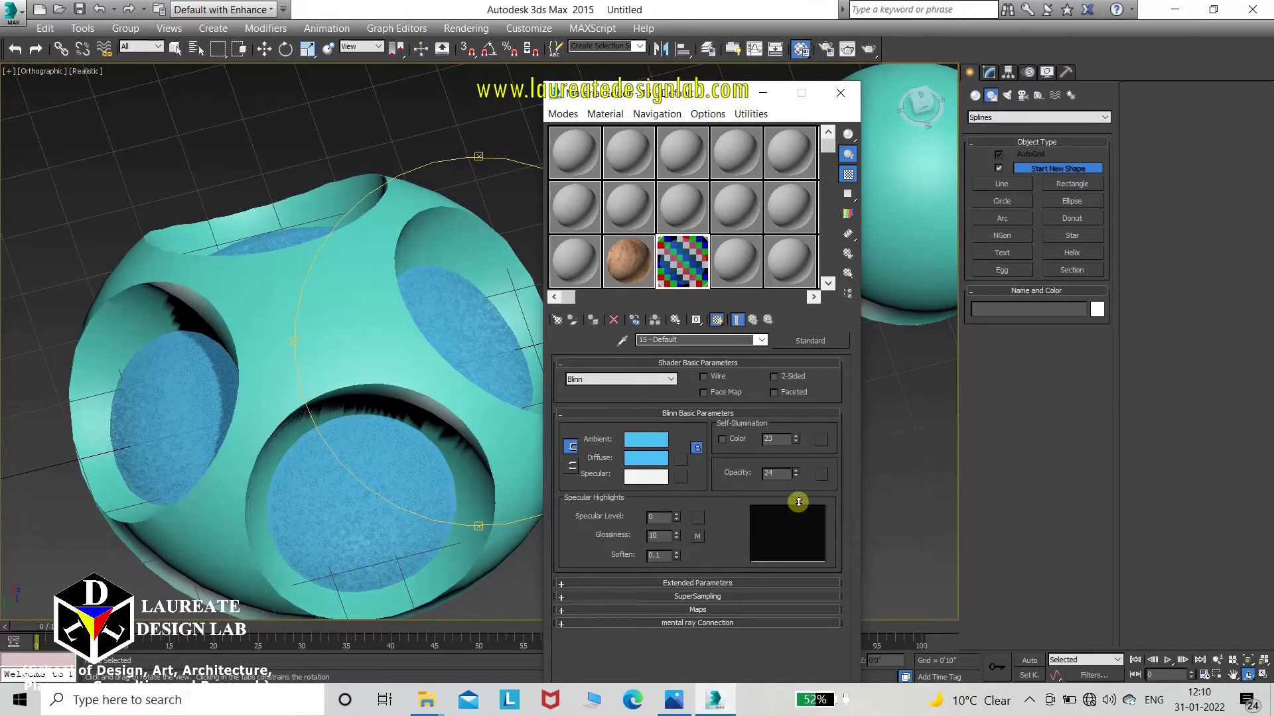
pyautogui.moveTo(411, 322); pyautogui.dragTo(372, 321)
pyautogui.moveTo(372, 321); pyautogui.dragTo(354, 402, button='middle')
pyautogui.scroll(5, 286, 428)
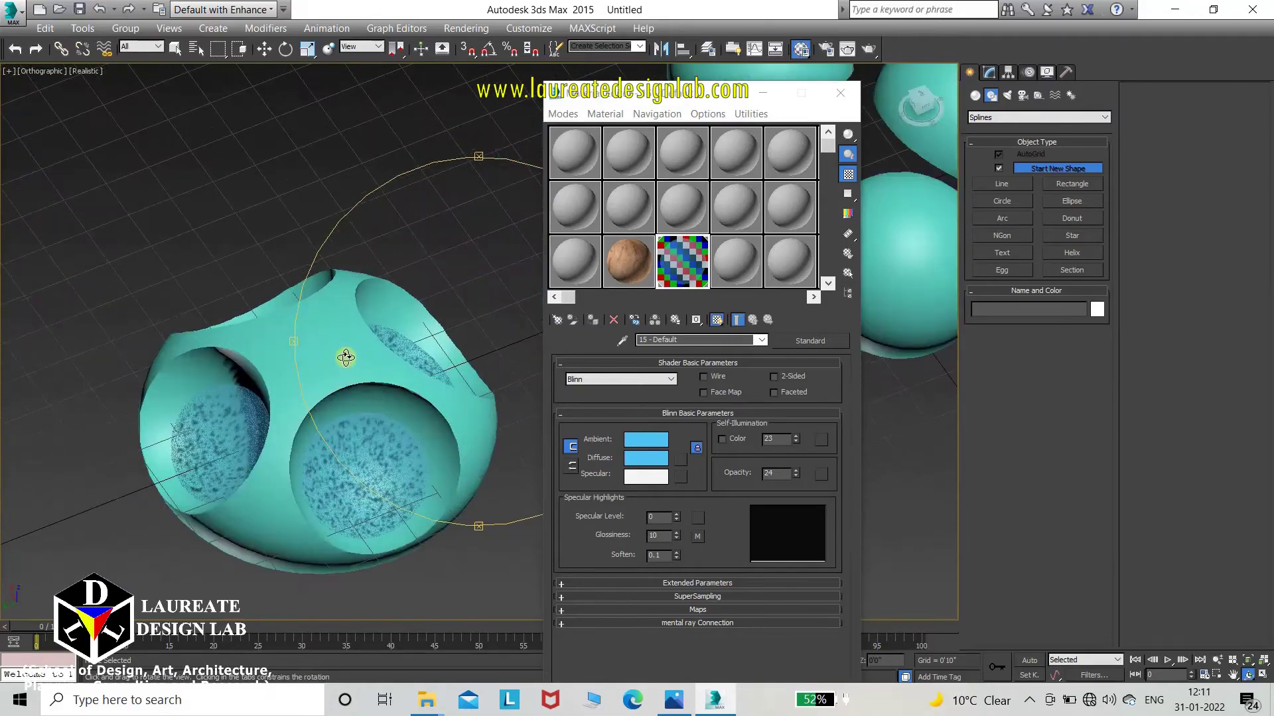
pyautogui.moveTo(349, 332); pyautogui.dragTo(377, 339)
pyautogui.scroll(-4, 348, 382)
pyautogui.click(840, 94)
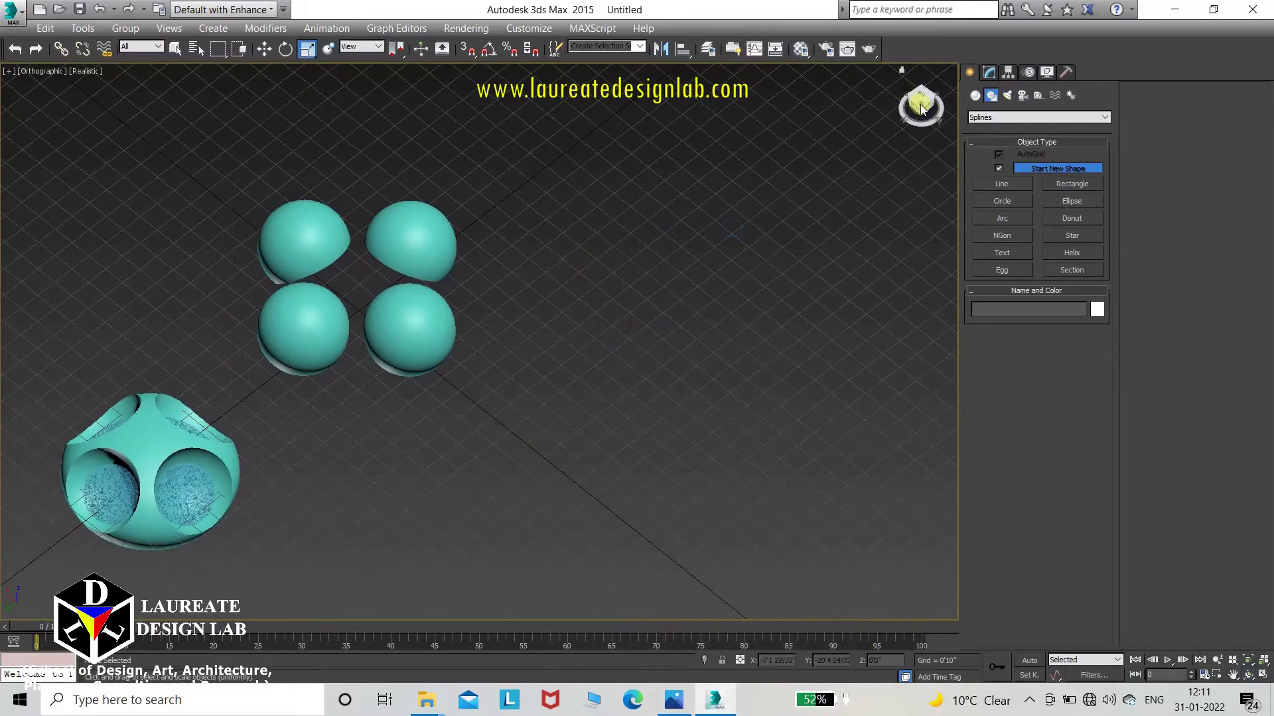
# - Create a standard primitive sphere with a radius of about 3'11" in the empty space beside the four teal spheres
pyautogui.click(901, 70)
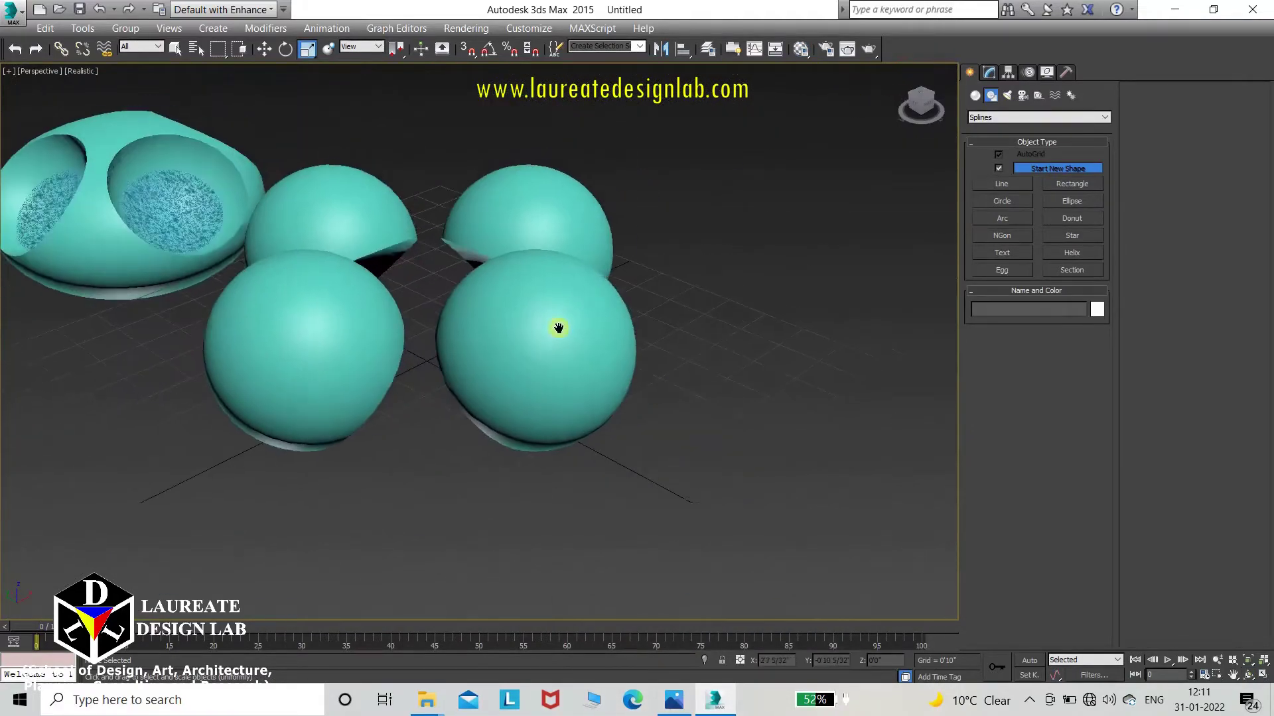
pyautogui.moveTo(557, 327); pyautogui.dragTo(219, 352, button='middle')
pyautogui.scroll(-2, 219, 352)
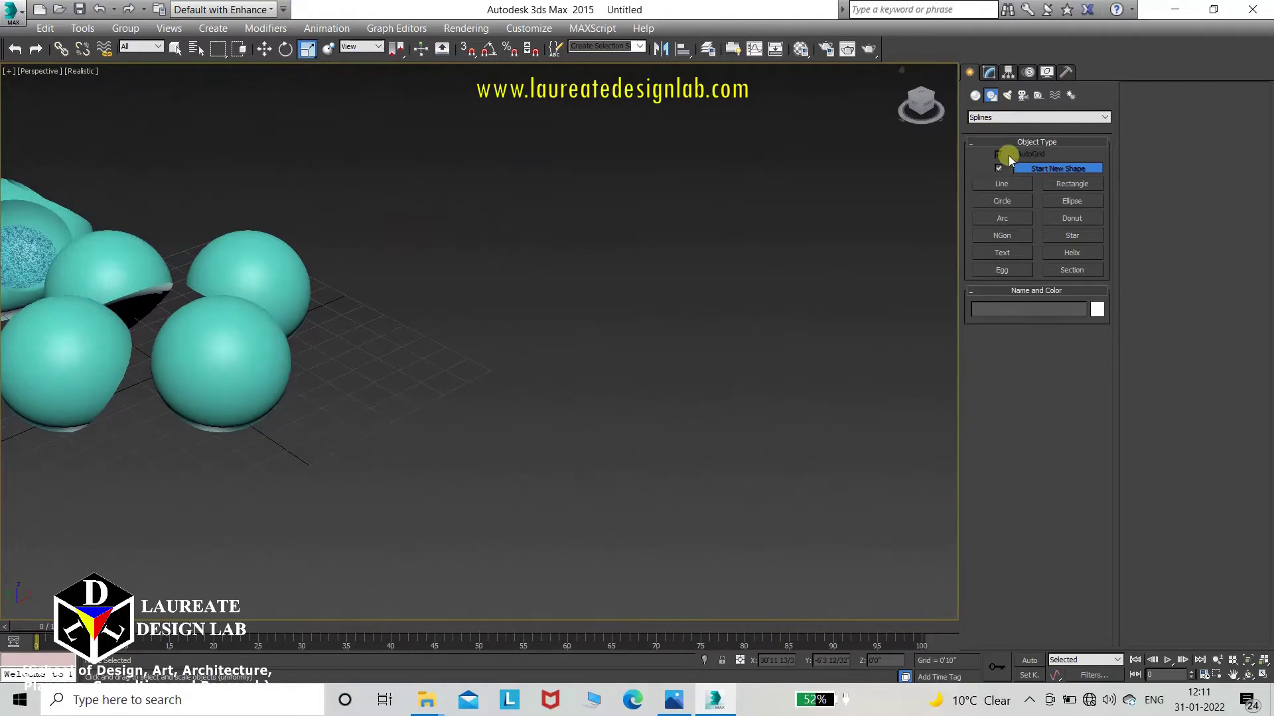
pyautogui.click(976, 97)
pyautogui.click(980, 121)
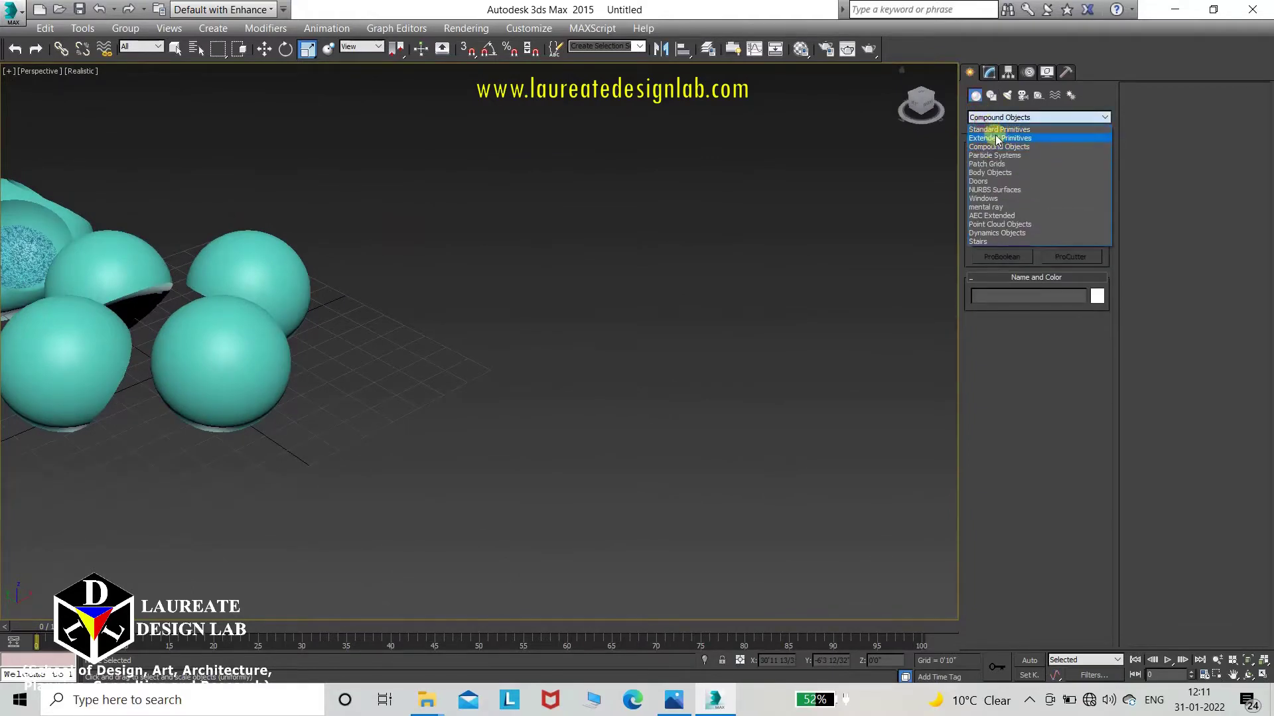
pyautogui.click(995, 129)
pyautogui.click(1003, 192)
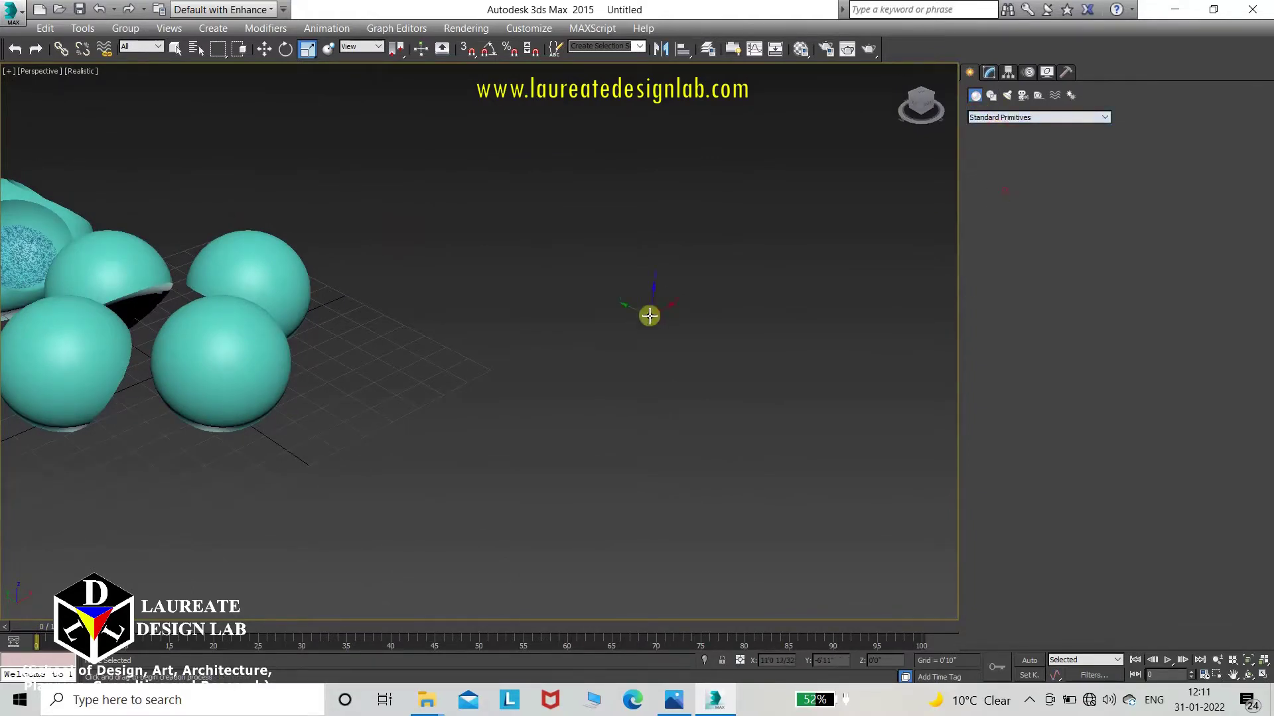
pyautogui.moveTo(648, 316); pyautogui.dragTo(708, 389)
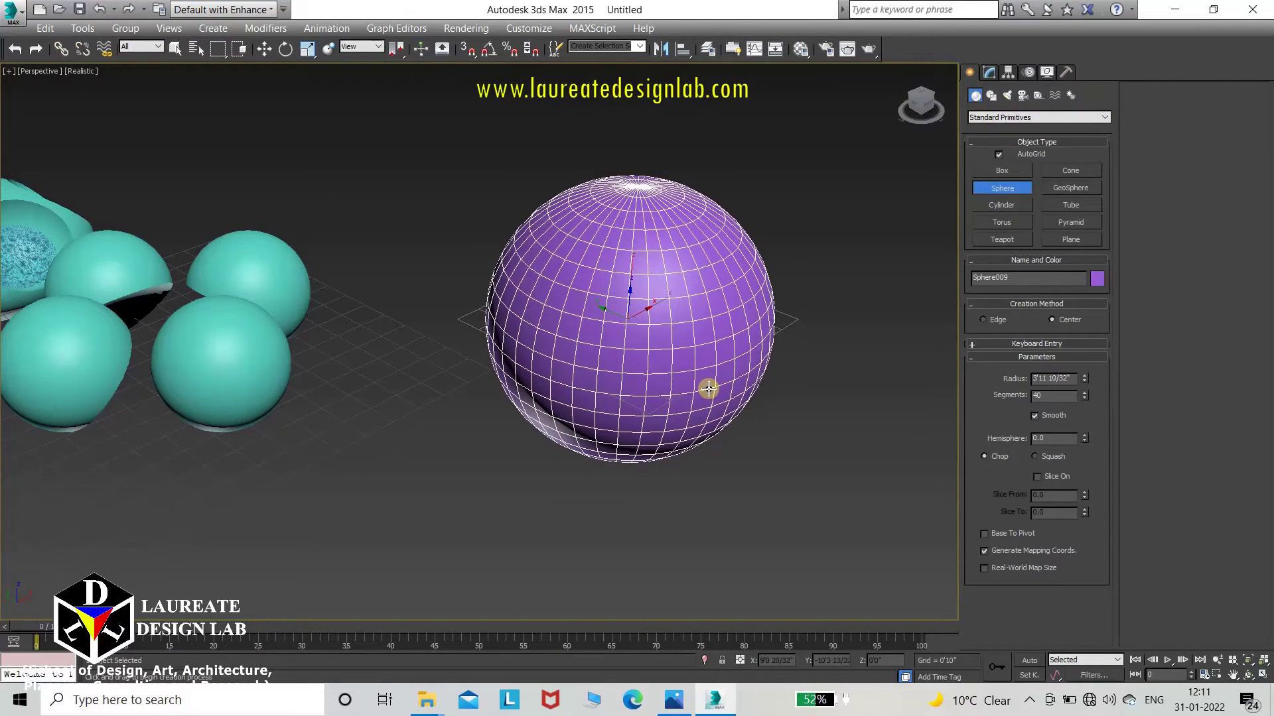
# - Flatten the new purple sphere by scaling it along the Z axis only to about 47 percent
pyautogui.moveTo(708, 389); pyautogui.dragTo(523, 350, button='middle')
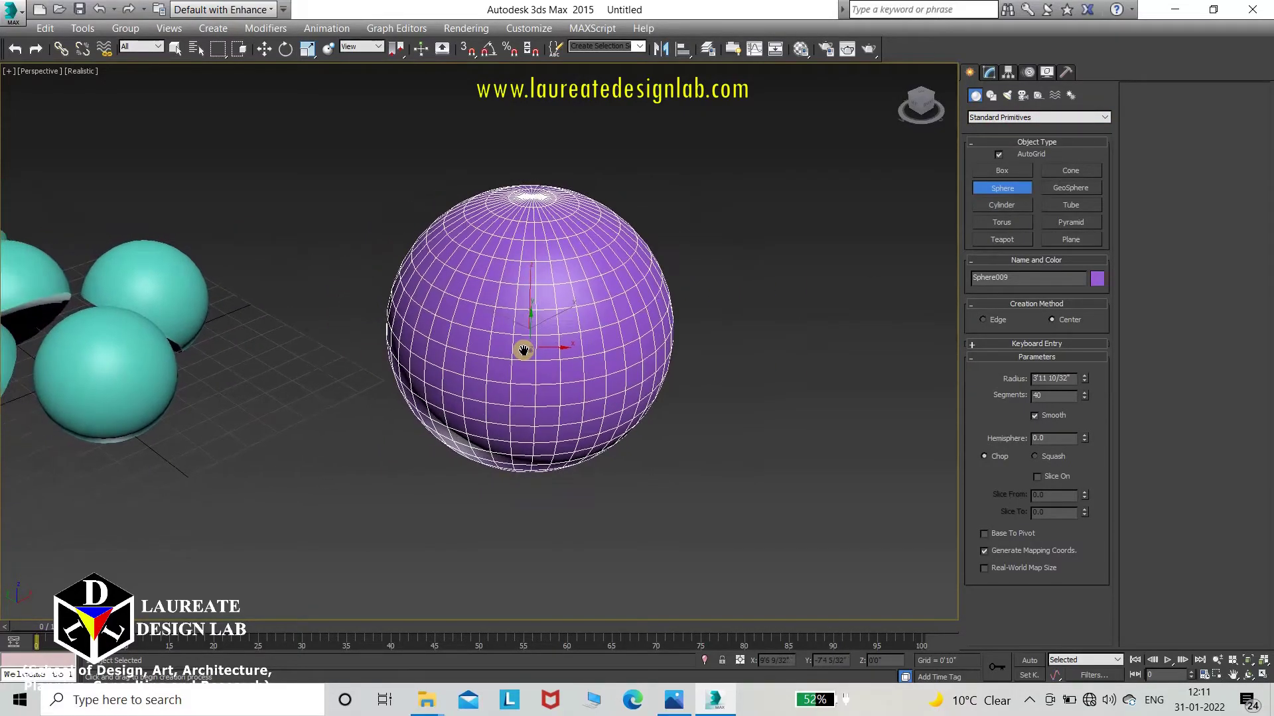
pyautogui.moveTo(529, 302); pyautogui.dragTo(532, 372, button='middle')
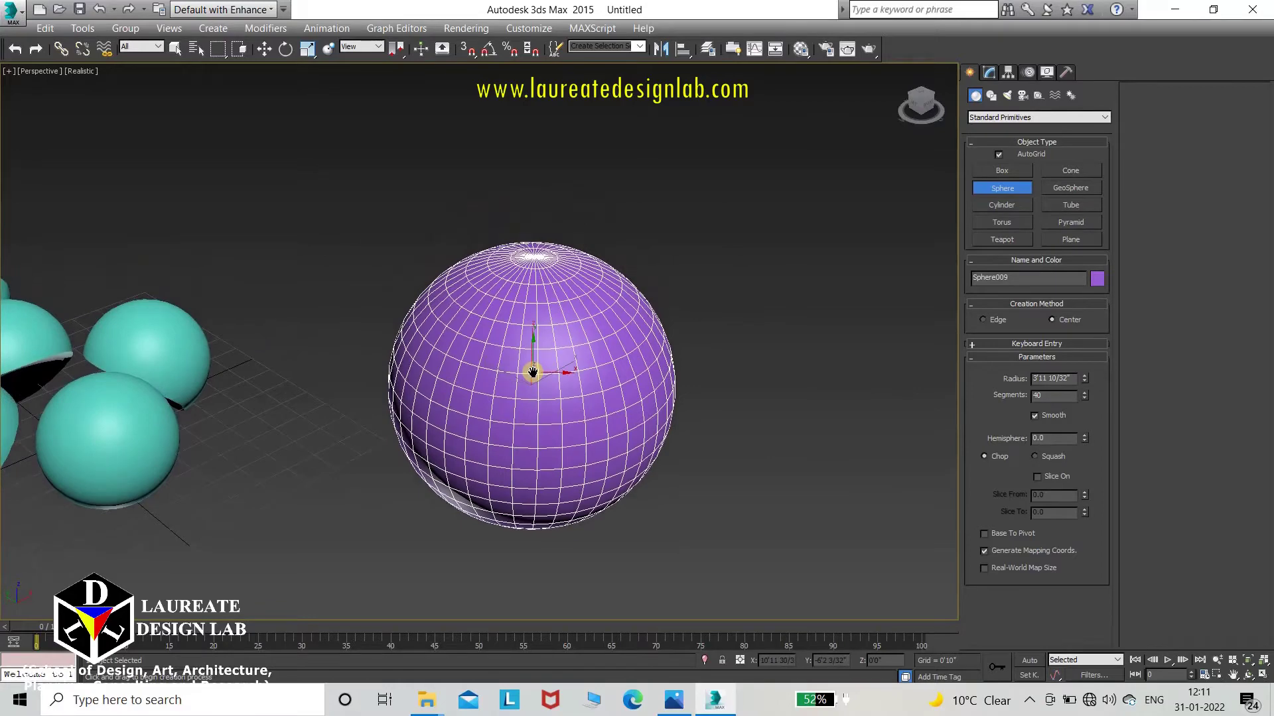
pyautogui.click(308, 48)
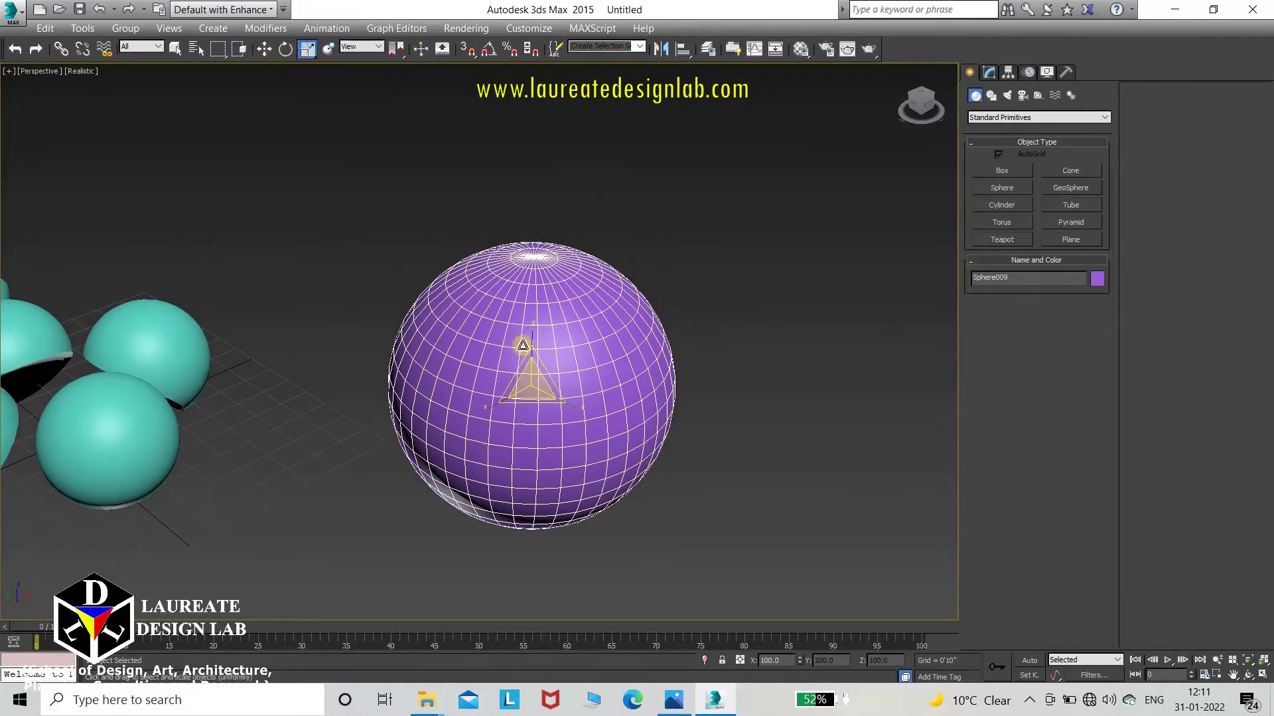
pyautogui.moveTo(532, 335); pyautogui.dragTo(537, 380)
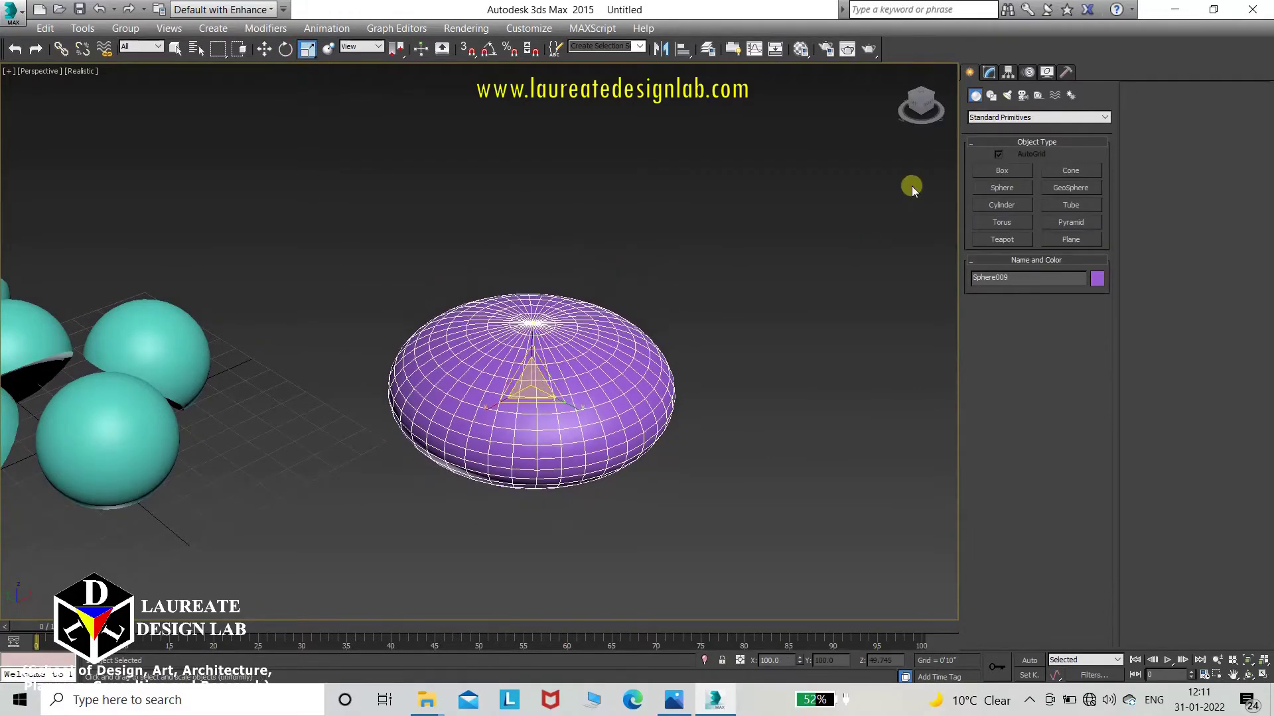
# - Set the flattened purple sphere's segments to 44
pyautogui.click(1000, 193)
pyautogui.press('t')
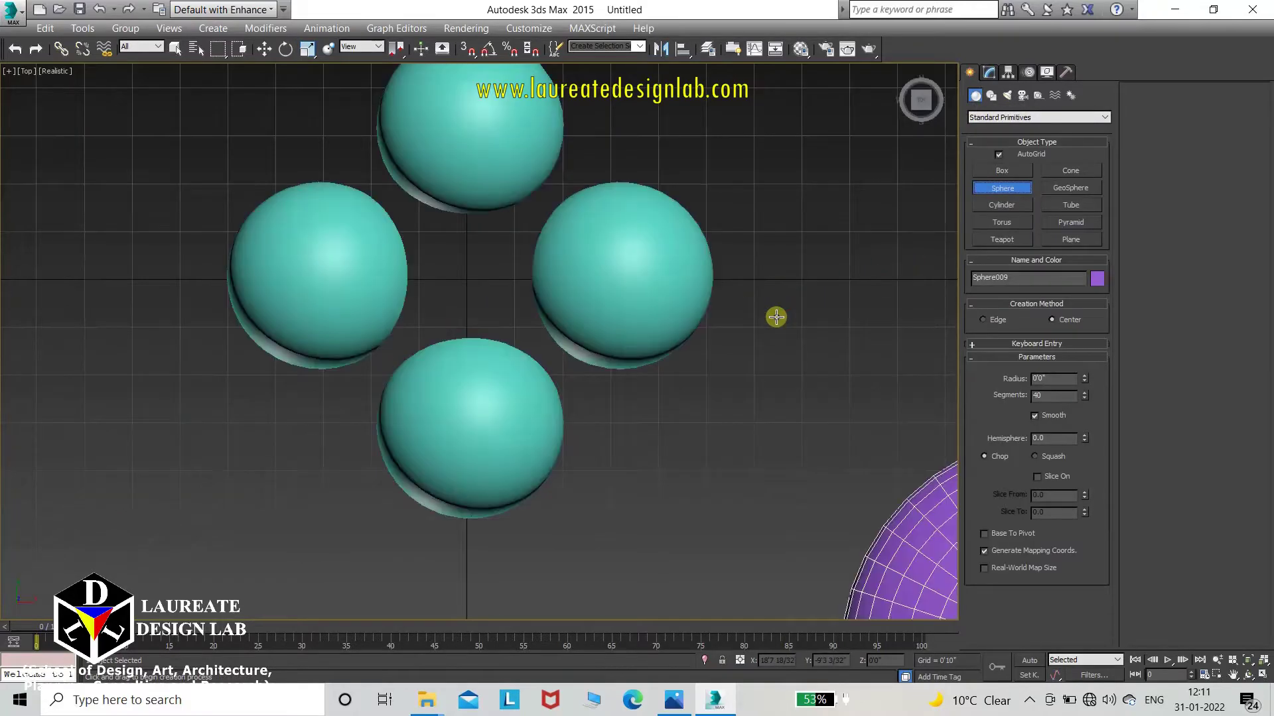
pyautogui.press('z')
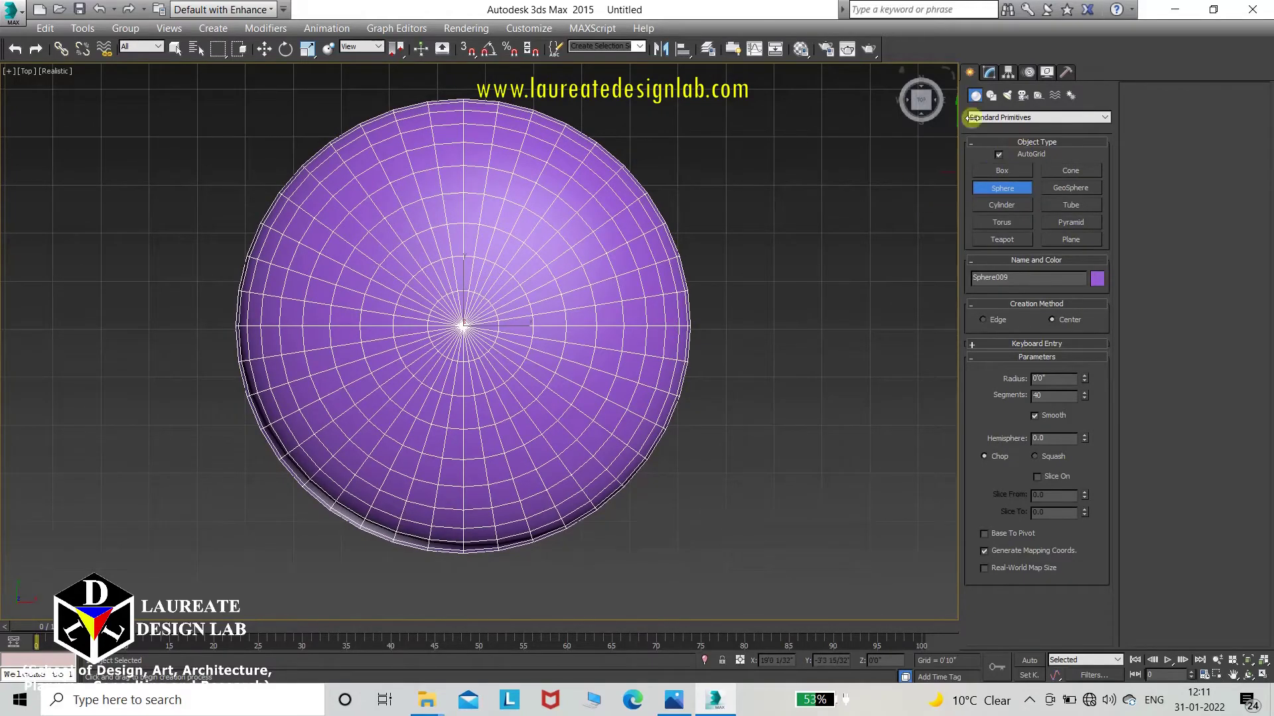
pyautogui.click(989, 73)
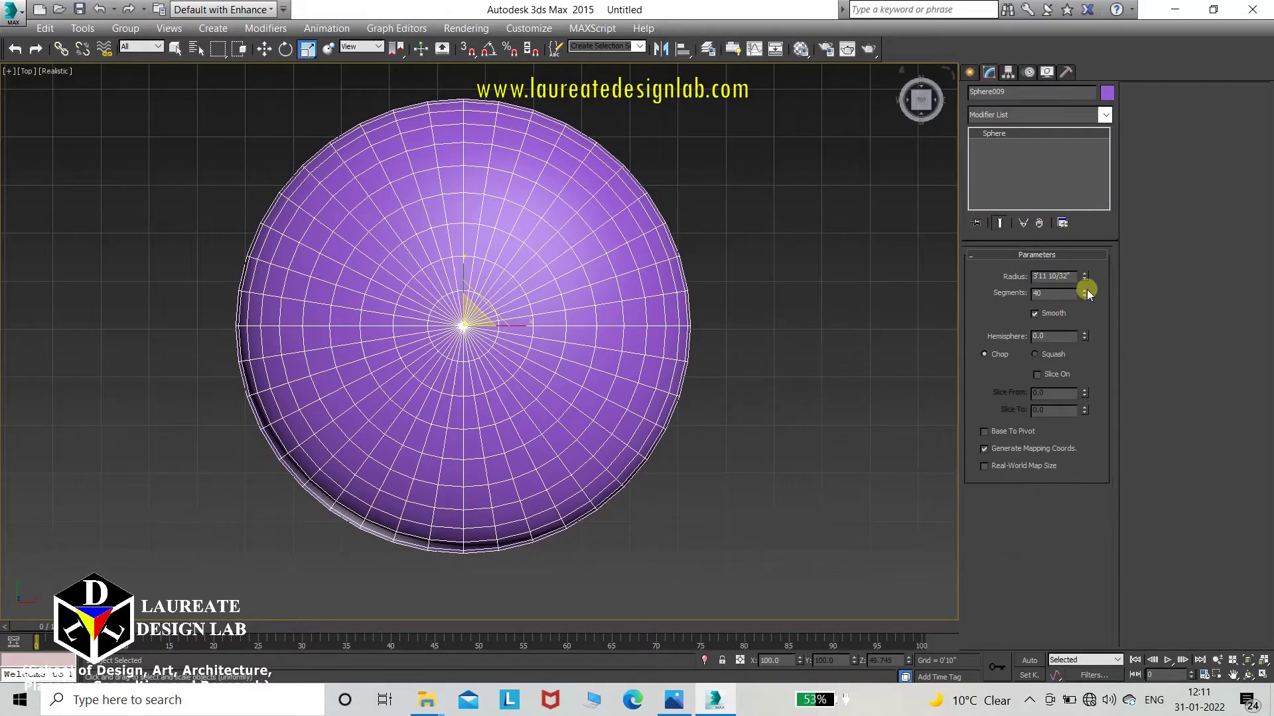
pyautogui.moveTo(1085, 292); pyautogui.dragTo(1089, 264)
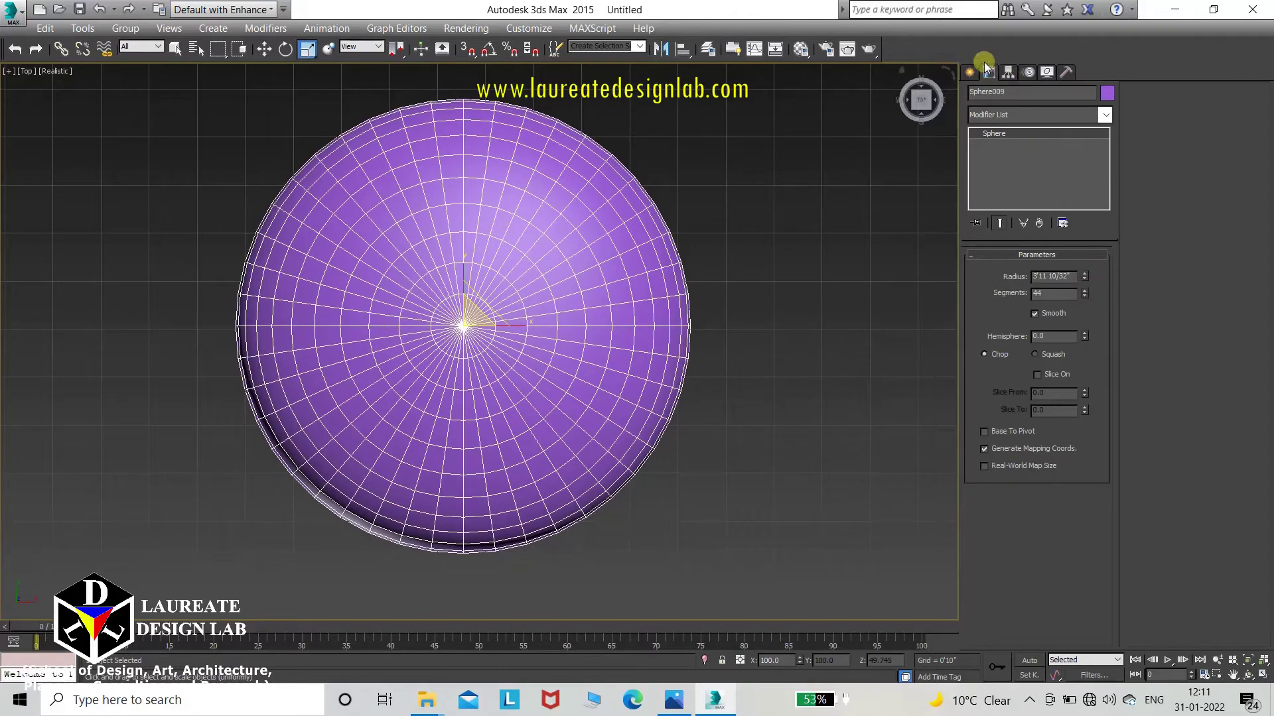
# - Create a smaller sphere with a radius of about 1'11" overlapping the edge of the flattened purple sphere
pyautogui.click(970, 71)
pyautogui.click(1002, 189)
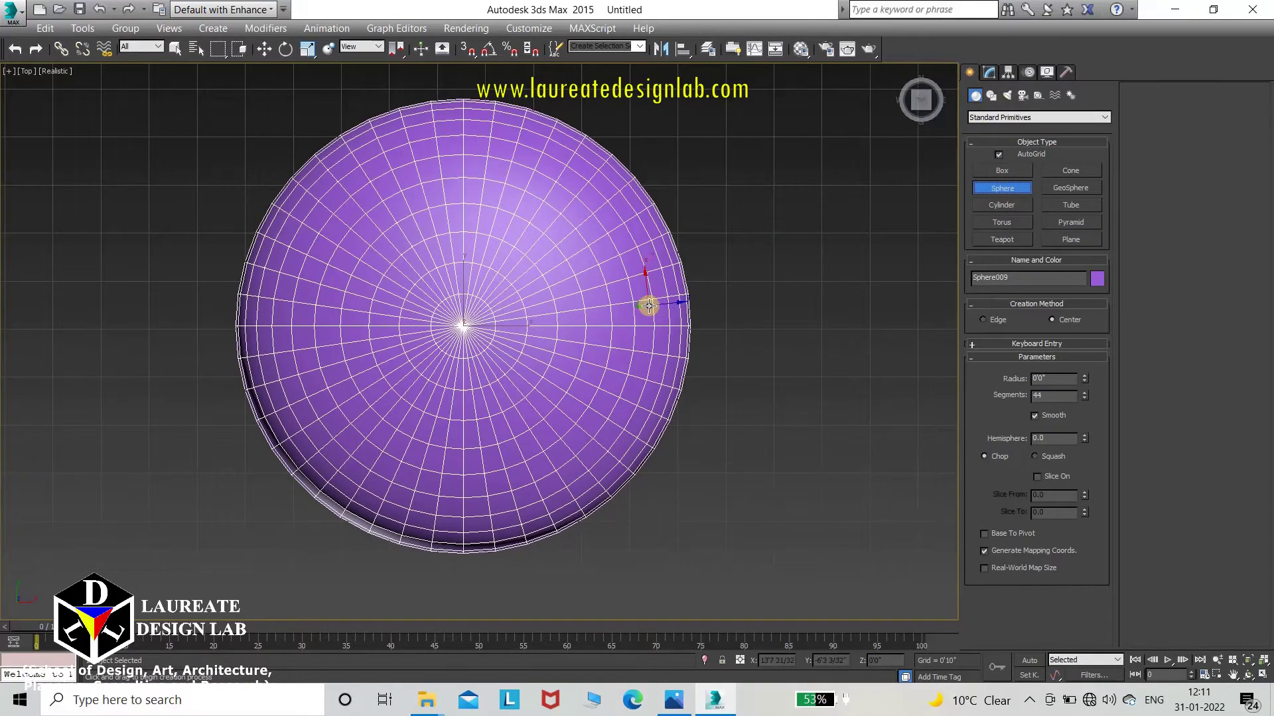
pyautogui.moveTo(648, 306); pyautogui.dragTo(686, 327)
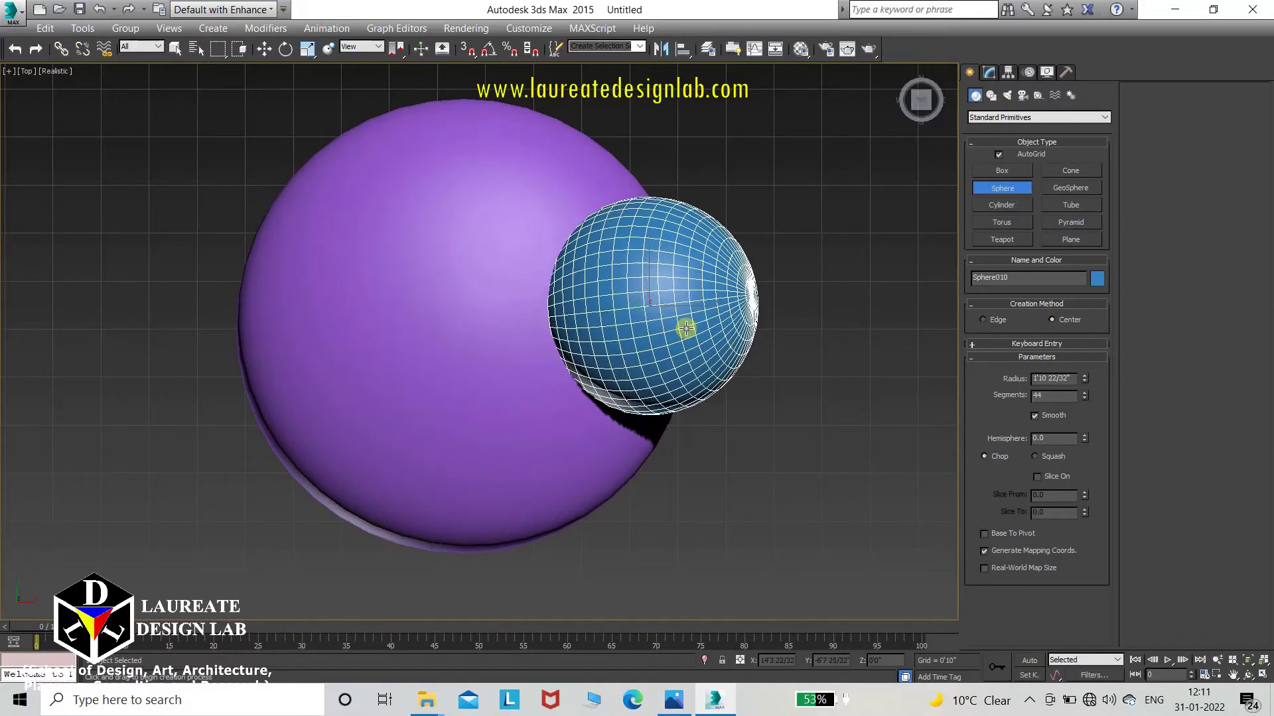
# - Move the small blue sphere slightly inward along X and raise it to about 1'8 19/32" in Z over the flattened sphere's rim
pyautogui.press('p')
pyautogui.press('f')
pyautogui.moveTo(668, 321); pyautogui.dragTo(817, 308, button='middle')
pyautogui.press('F3')
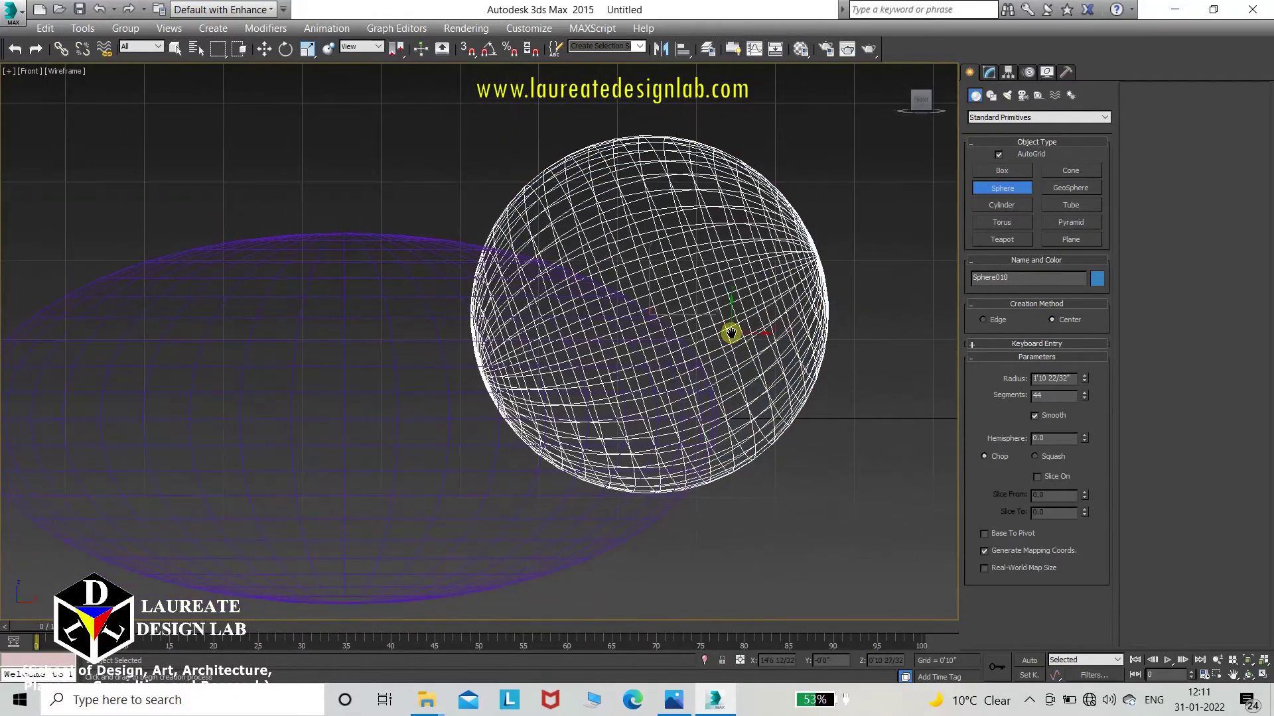
pyautogui.press('F3')
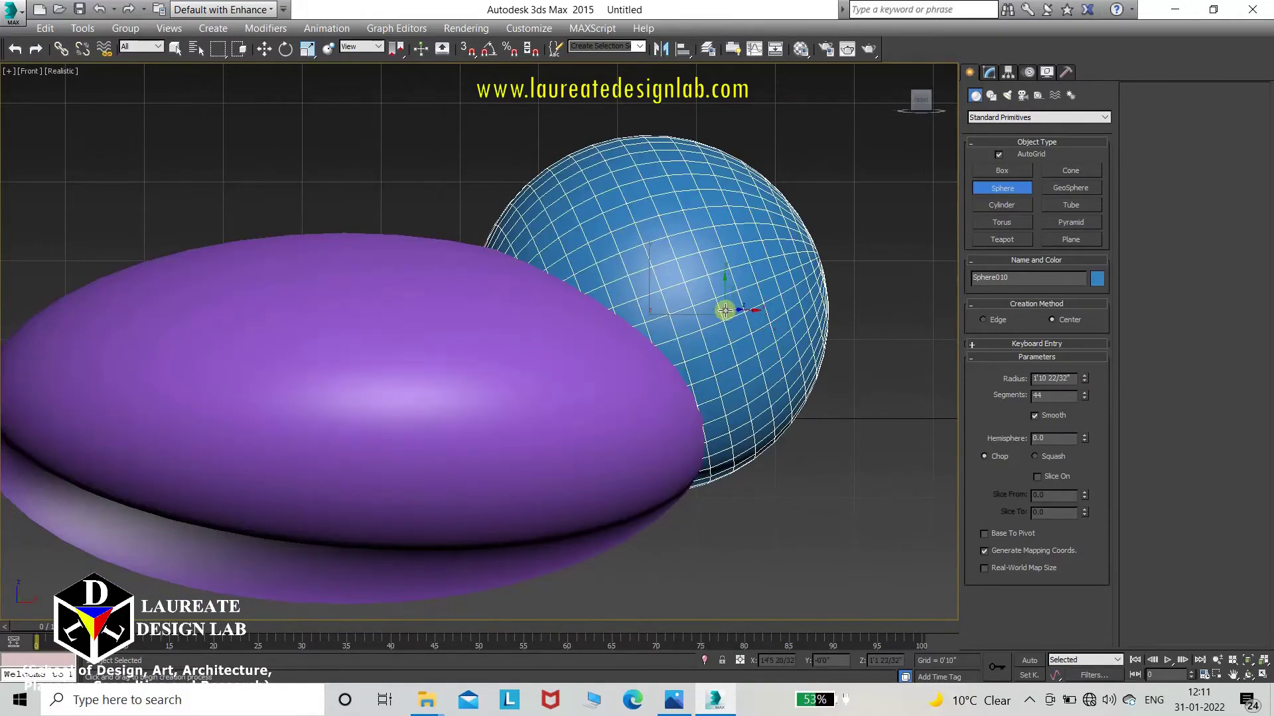
pyautogui.press('w')
pyautogui.moveTo(695, 313); pyautogui.dragTo(680, 313)
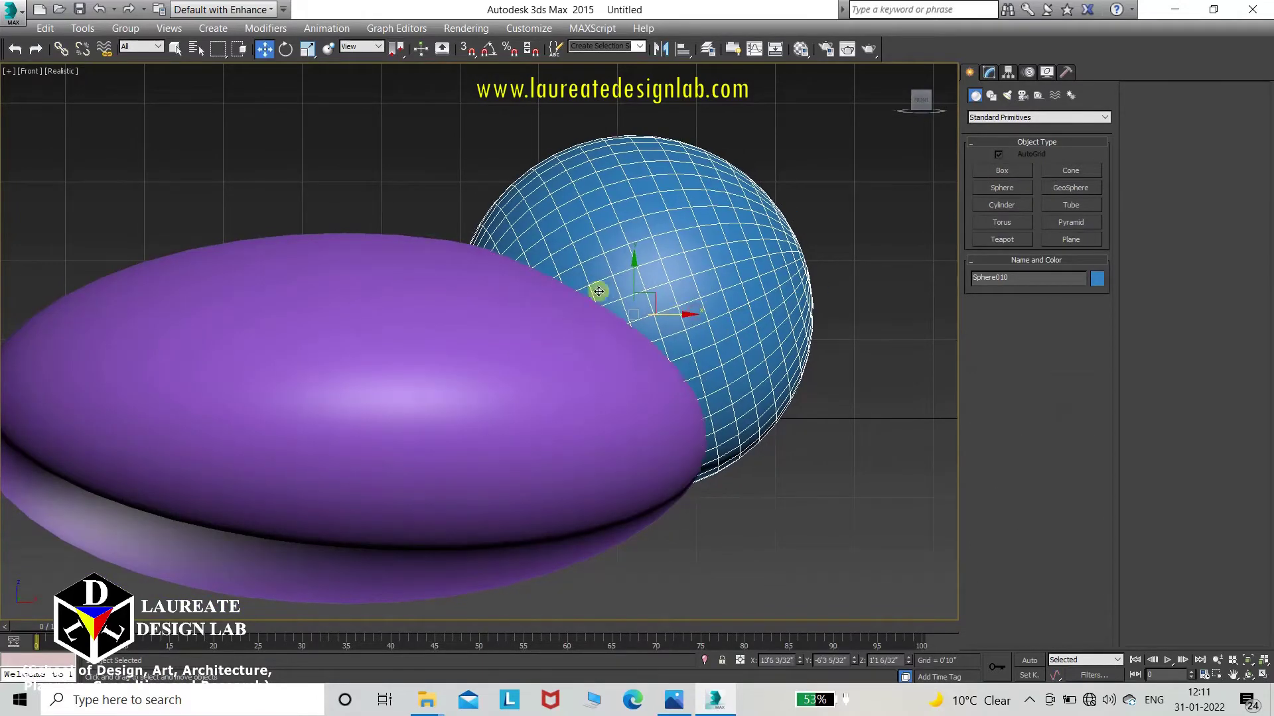
pyautogui.moveTo(636, 265); pyautogui.dragTo(650, 214)
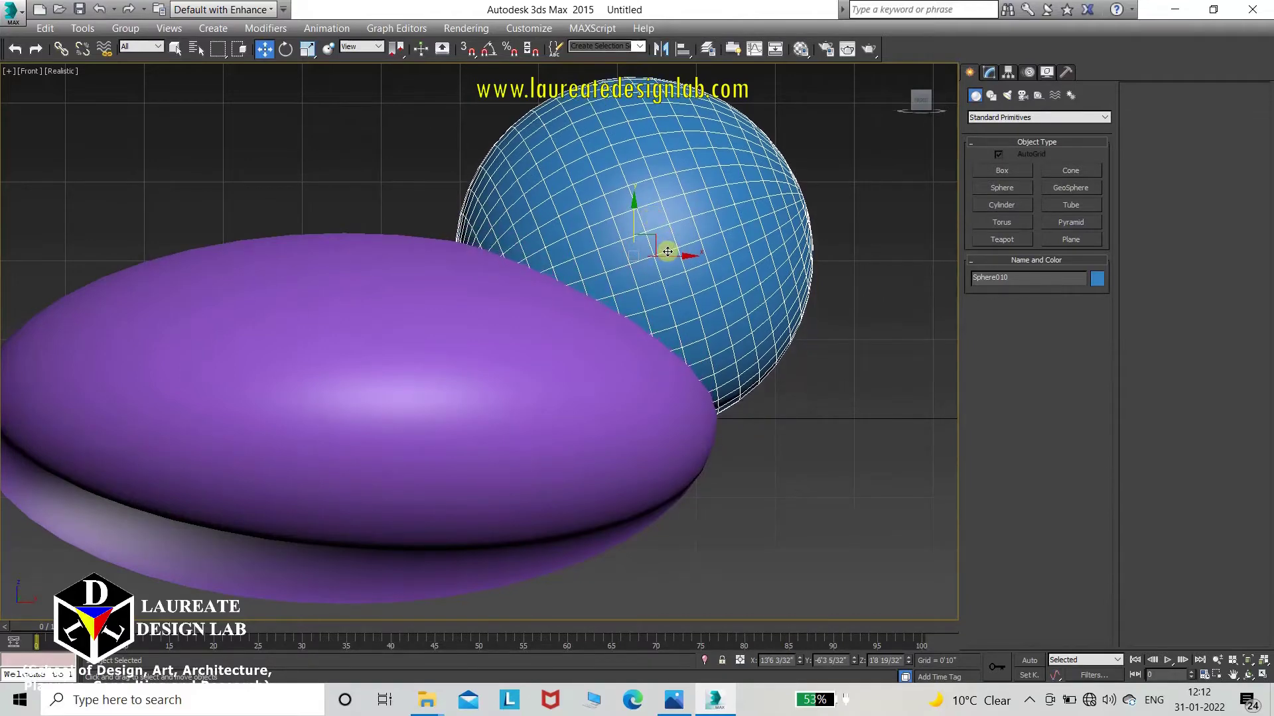
# - Move only the small blue sphere's pivot along X to near the centre of the flattened purple sphere
pyautogui.press('t')
pyautogui.press('z')
pyautogui.scroll(-4, 636, 278)
pyautogui.moveTo(526, 295); pyautogui.dragTo(621, 313, button='middle')
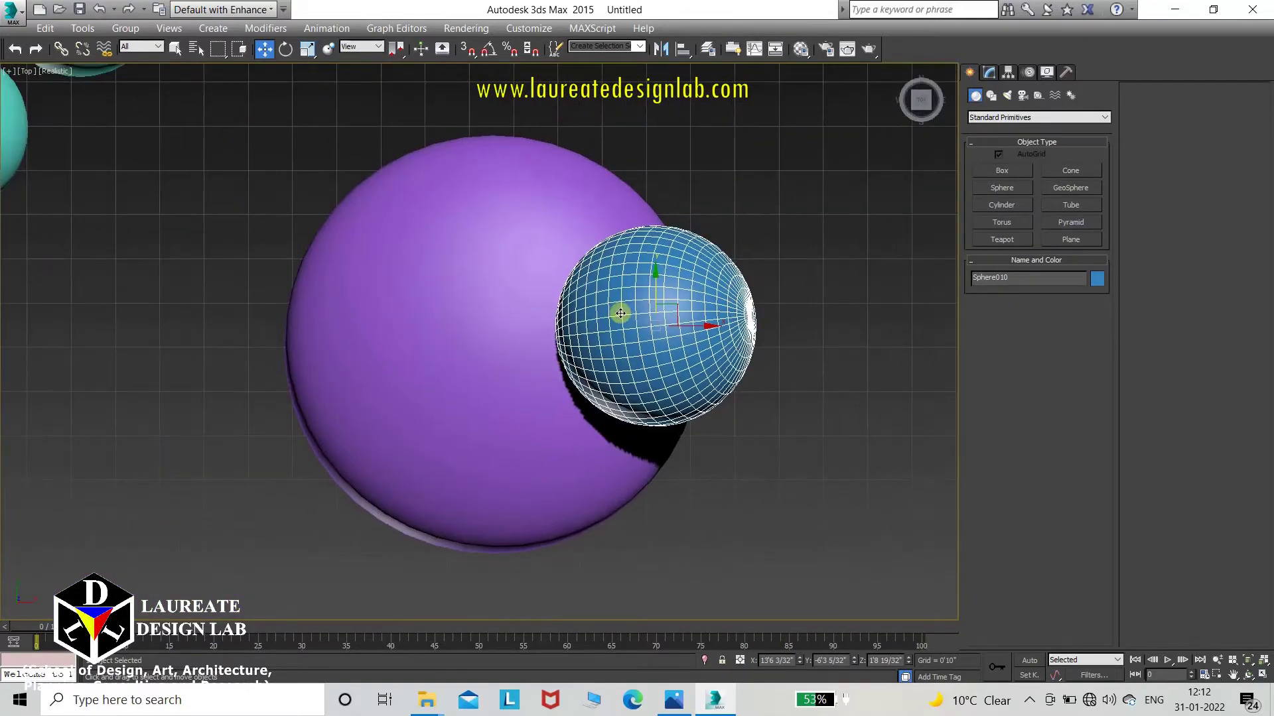
pyautogui.press('F3')
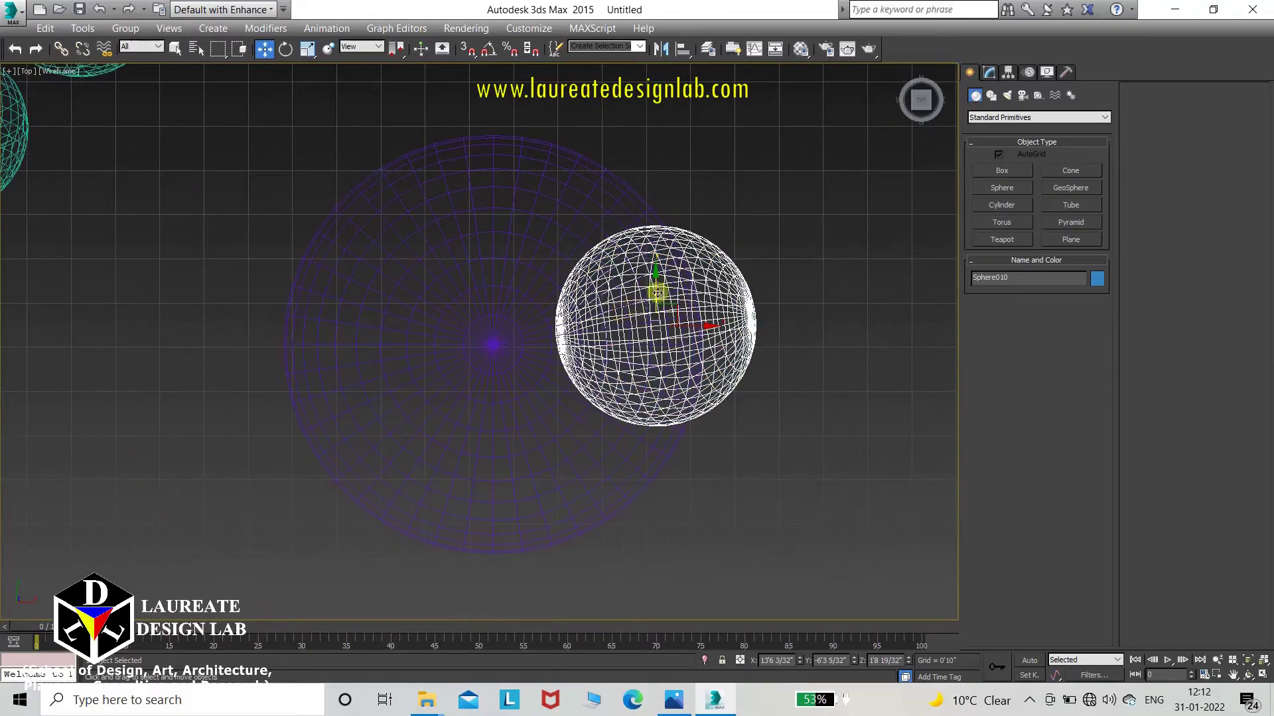
pyautogui.click(1006, 73)
pyautogui.press('F3')
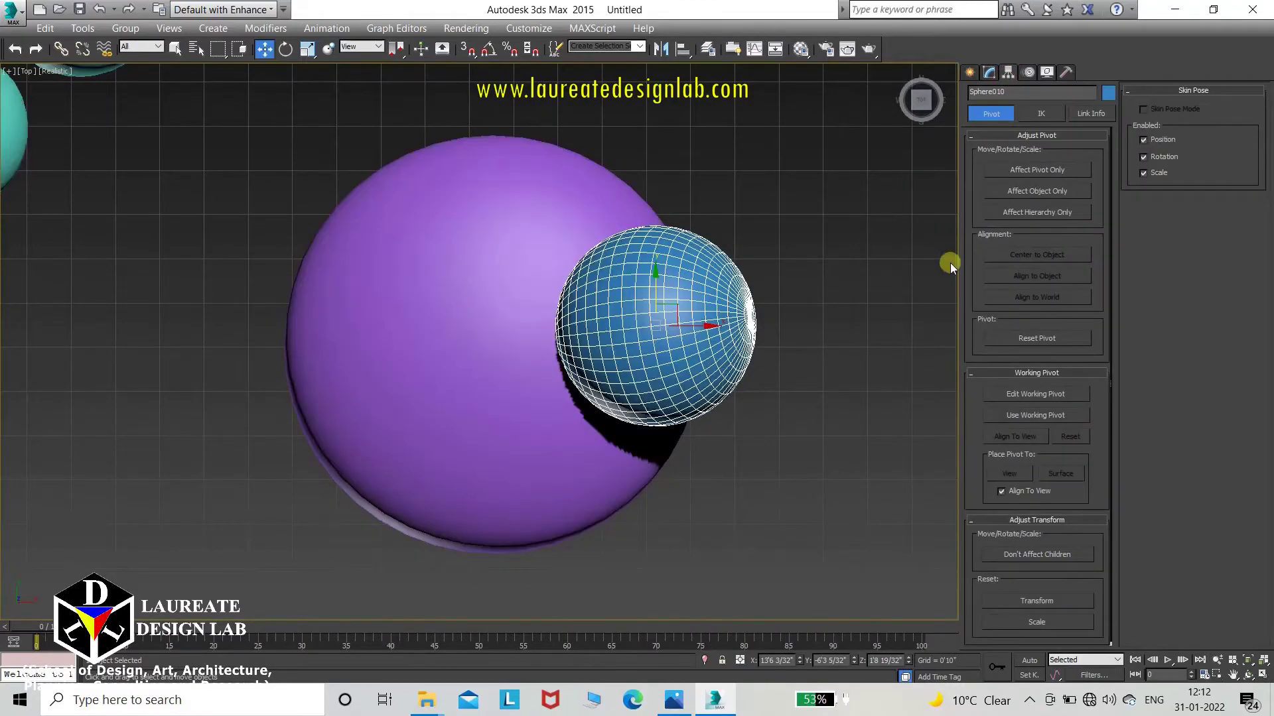
pyautogui.click(1015, 170)
pyautogui.moveTo(703, 328); pyautogui.dragTo(546, 327)
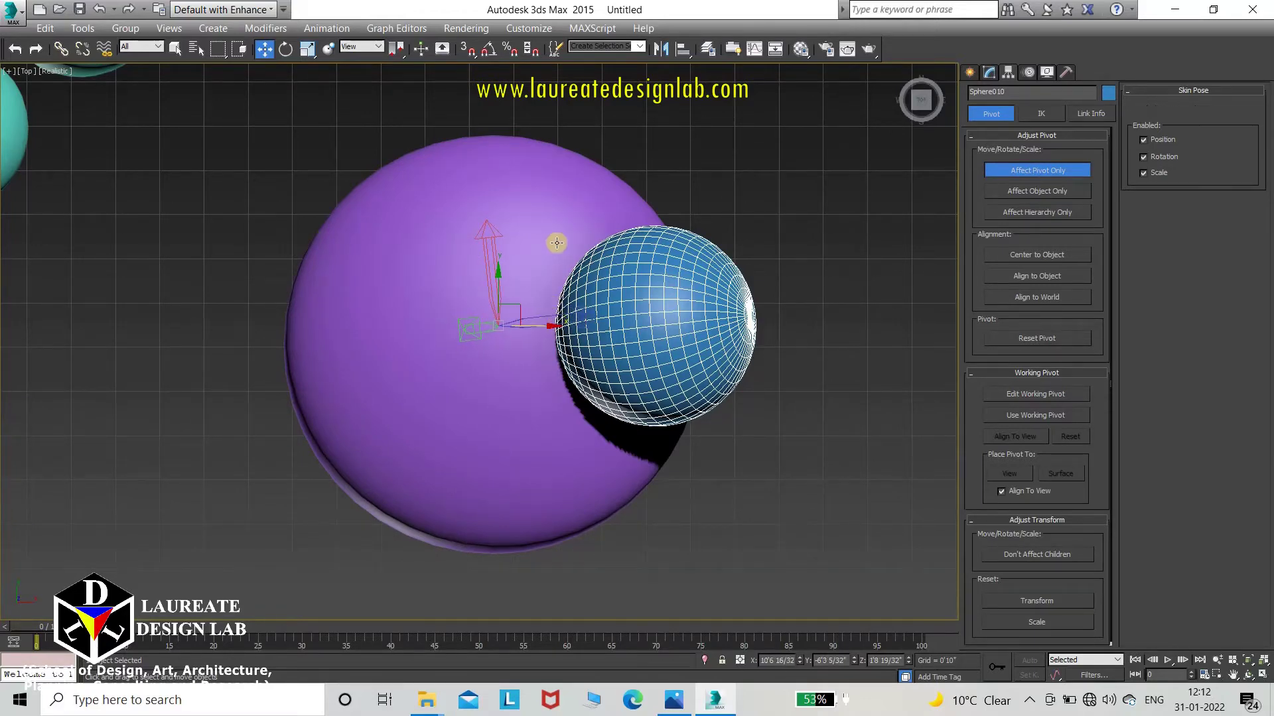
pyautogui.click(1001, 169)
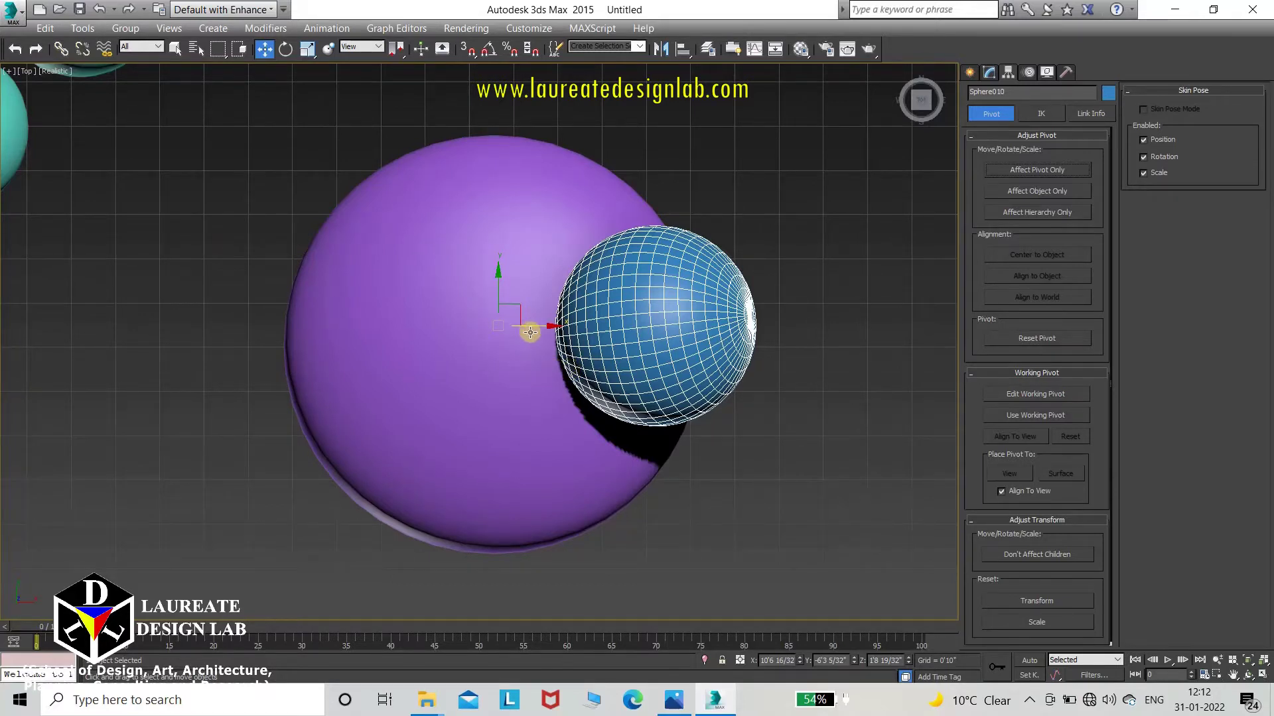
# - Align the blue sphere's pivot to the purple sphere's pivot in X, Y and Z, and raise the sphere to about 1'7 1/32" in Z
pyautogui.click(679, 51)
pyautogui.click(600, 177)
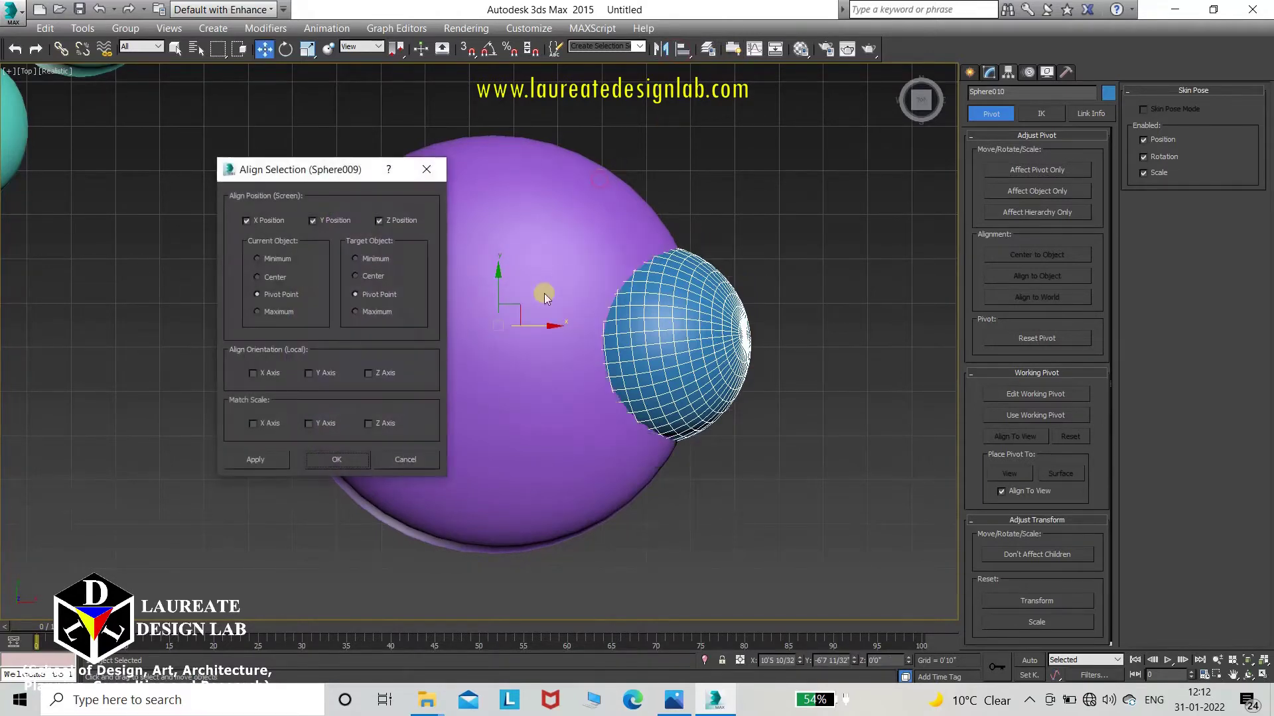
pyautogui.click(293, 273)
pyautogui.click(337, 459)
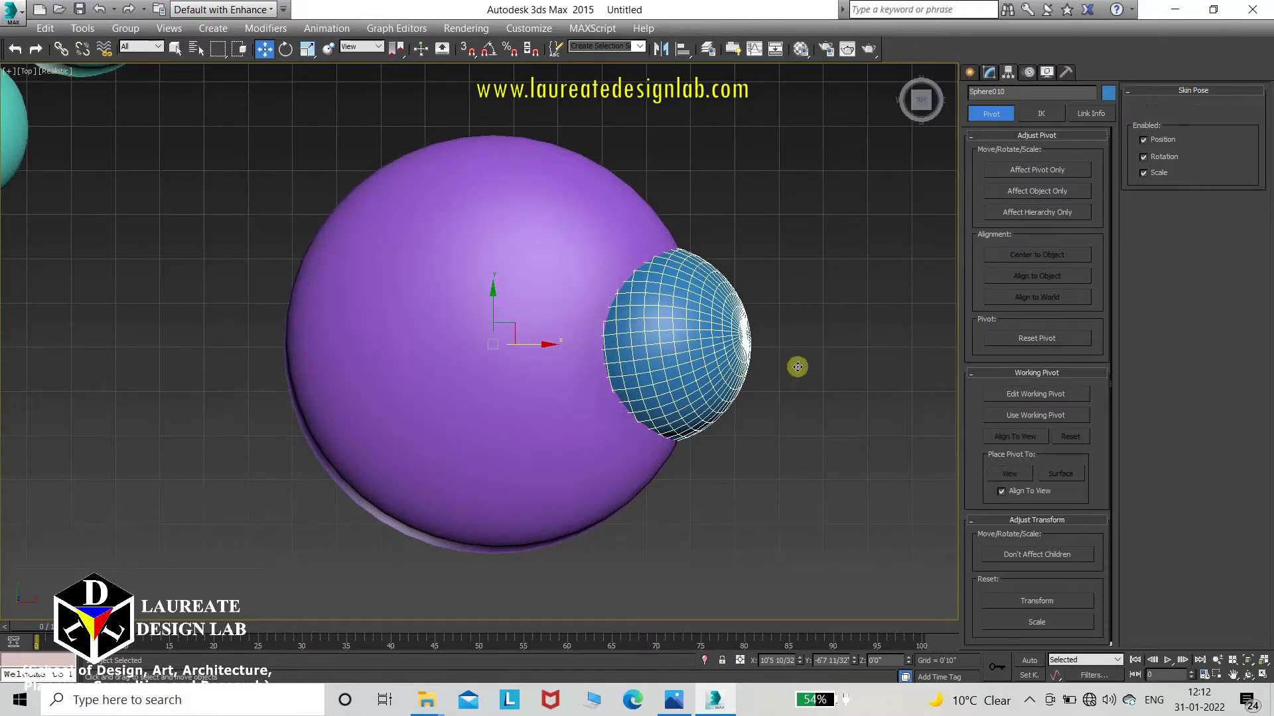
pyautogui.press('f')
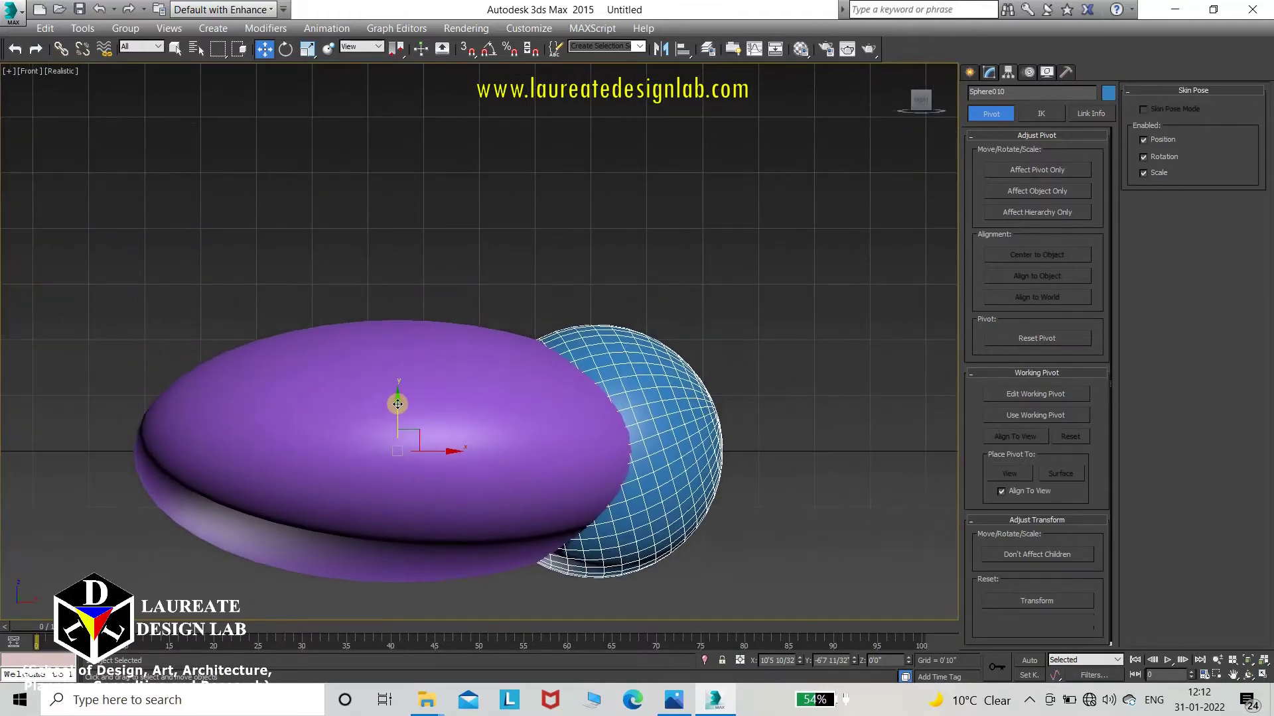
pyautogui.moveTo(397, 404); pyautogui.dragTo(416, 292)
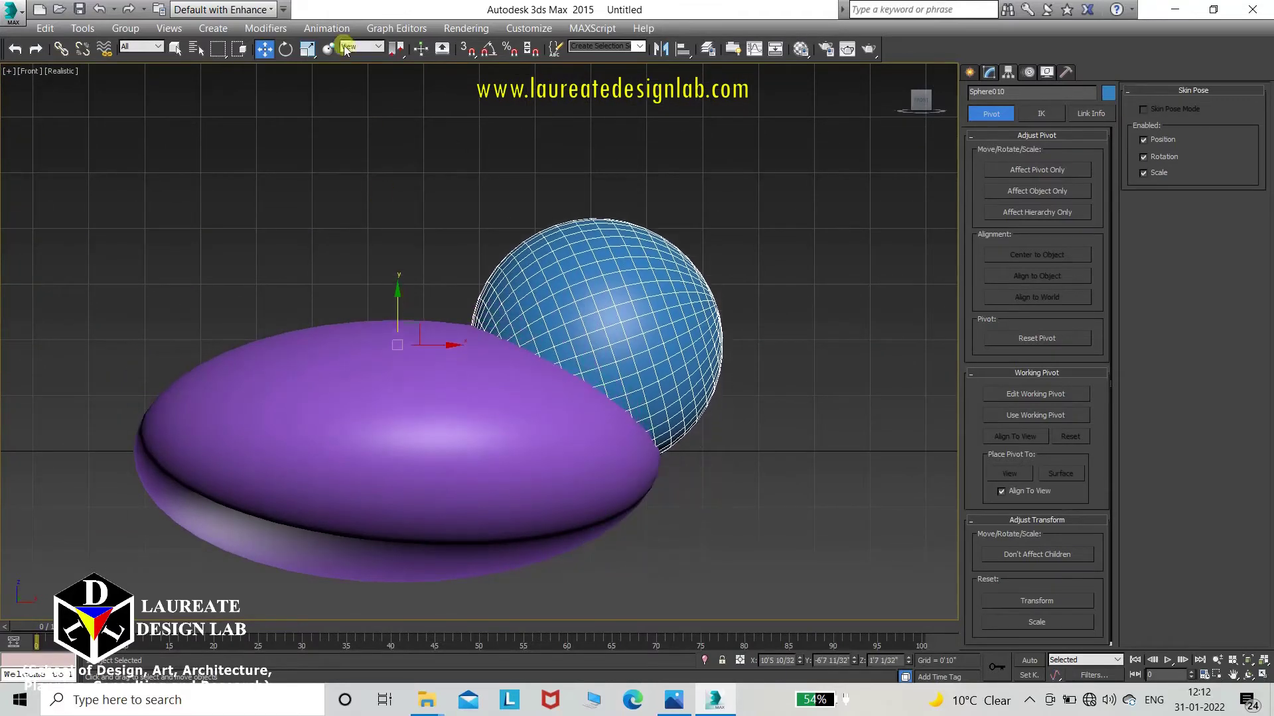
# - Scale the blue sphere uniformly to about 75.1 percent
pyautogui.click(307, 48)
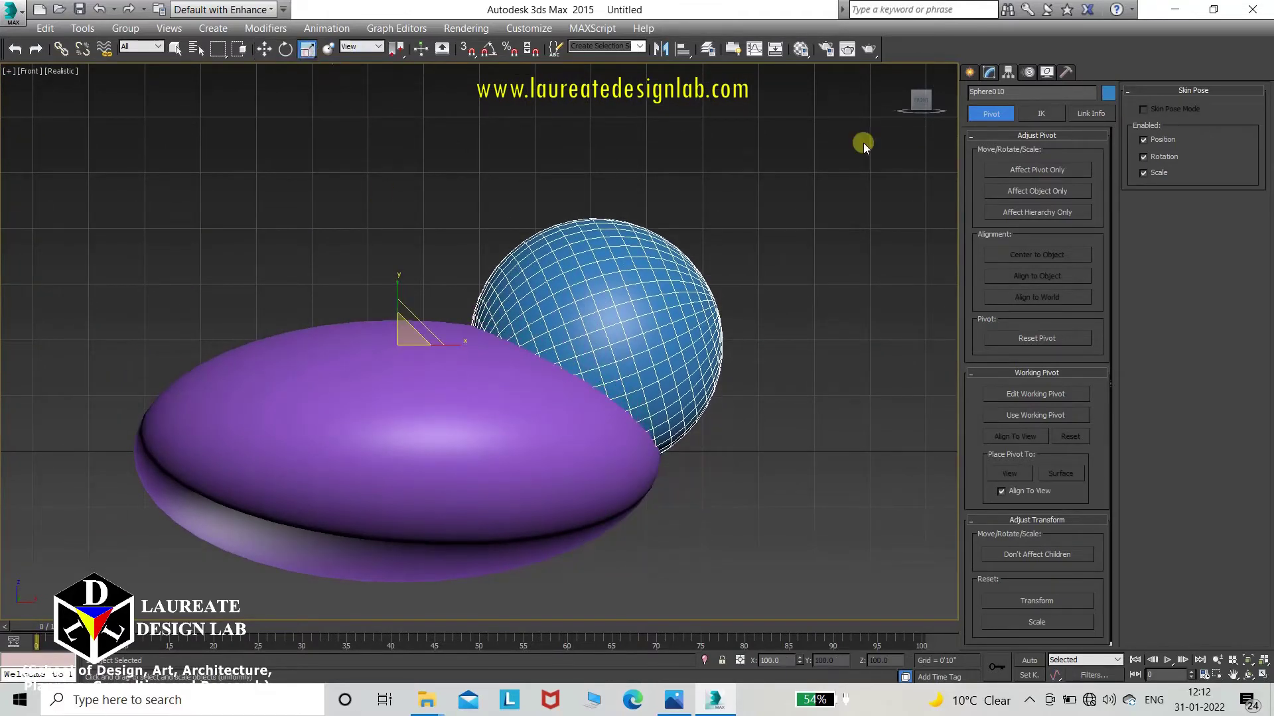
pyautogui.rightClick(309, 53)
pyautogui.moveTo(905, 134); pyautogui.dragTo(905, 299)
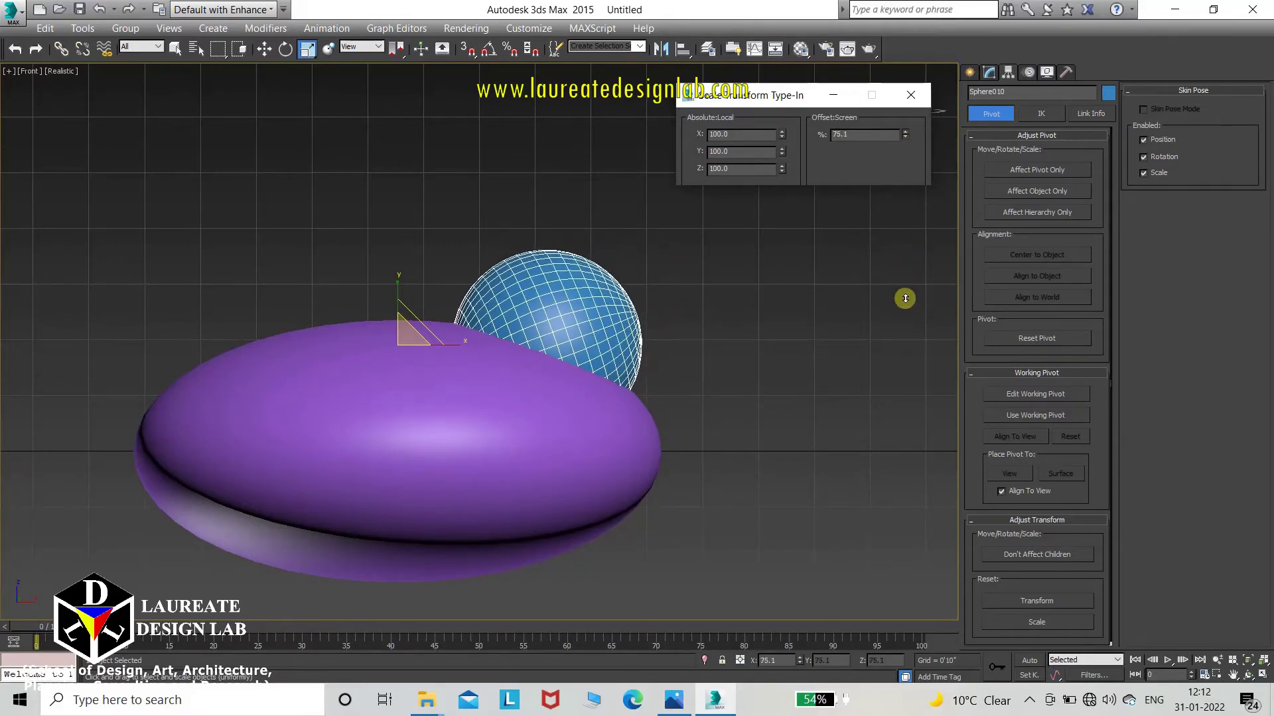
pyautogui.click(911, 95)
# - Move the blue sphere outward along X to about 11'0 17/32" so it overhangs the purple sphere's rim
pyautogui.press('t')
pyautogui.scroll(3, 785, 245)
pyautogui.scroll(-2, 655, 344)
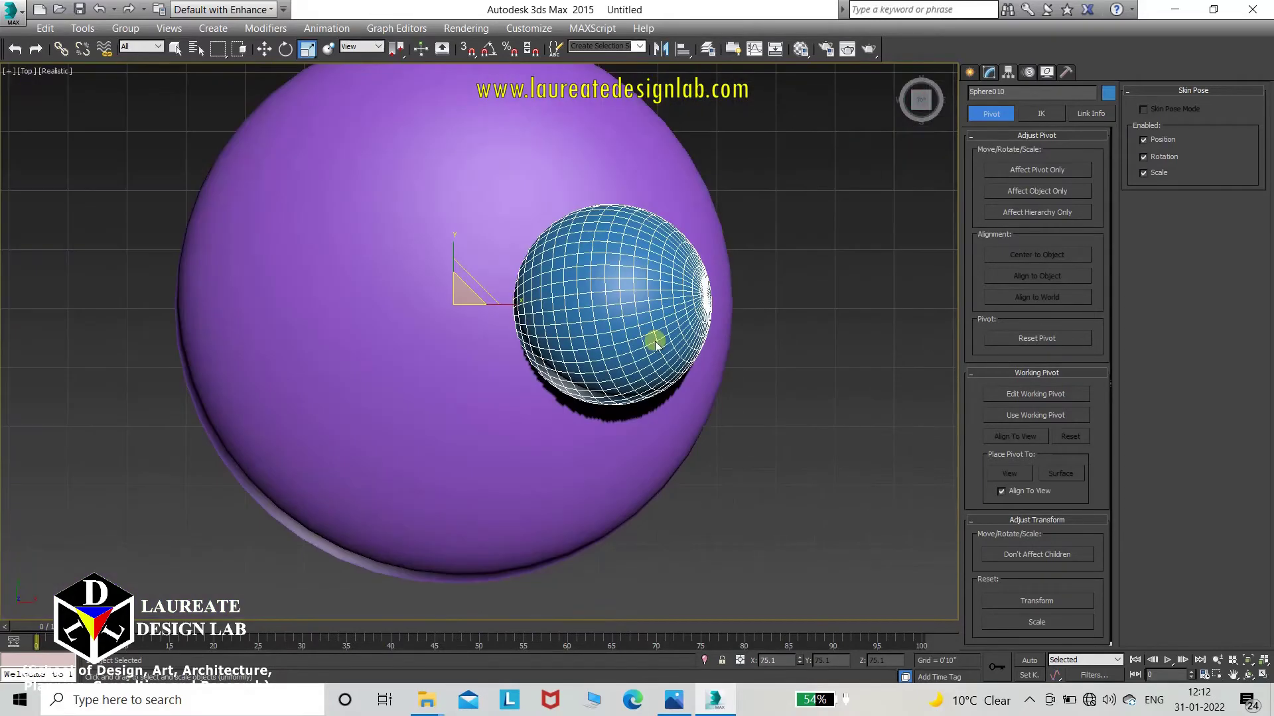
pyautogui.moveTo(655, 344); pyautogui.dragTo(604, 344, button='middle')
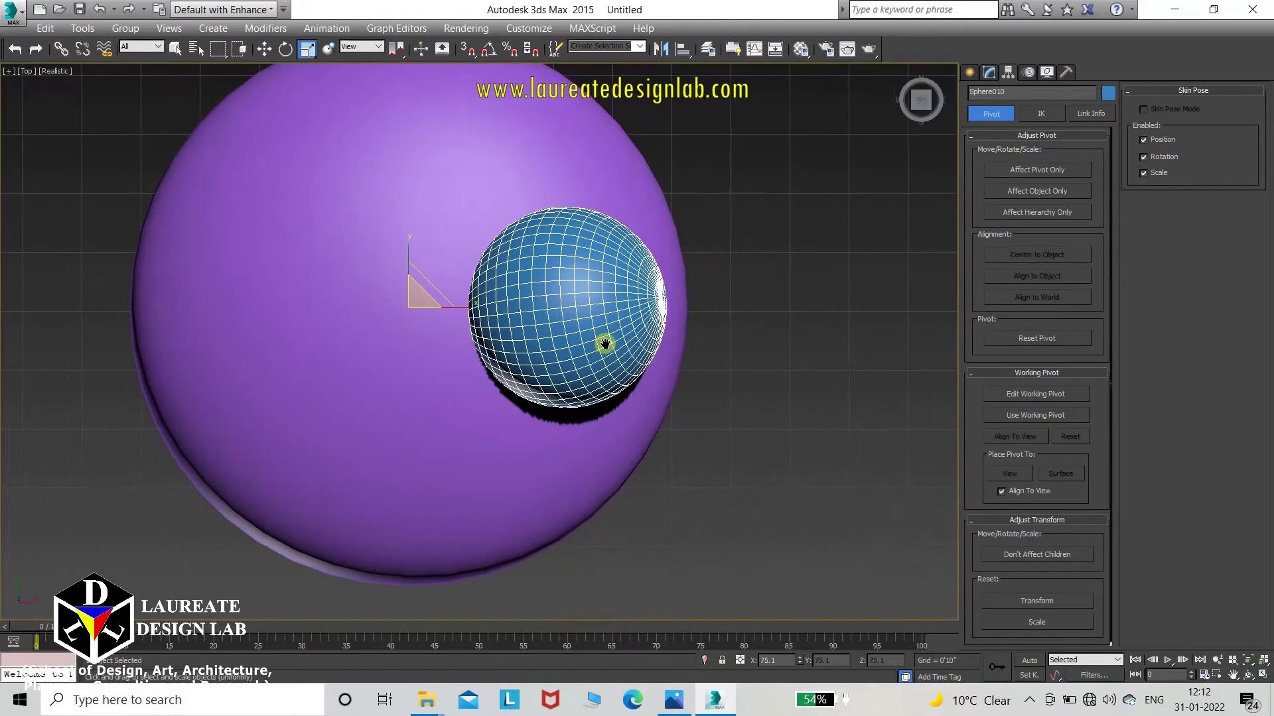
pyautogui.click(264, 49)
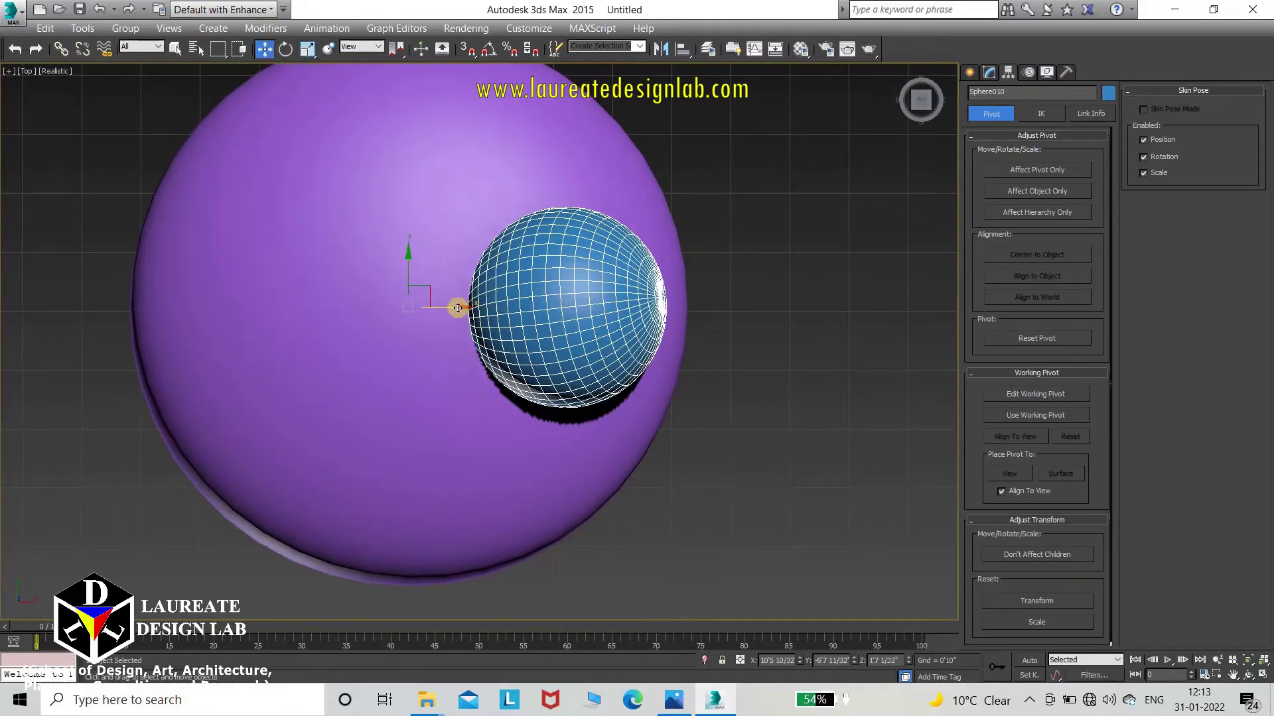
pyautogui.moveTo(457, 308); pyautogui.dragTo(500, 308)
# - Shift only the blue sphere's pivot back along X to about 10'6", near the purple sphere's centre
pyautogui.moveTo(608, 286); pyautogui.dragTo(600, 359, button='middle')
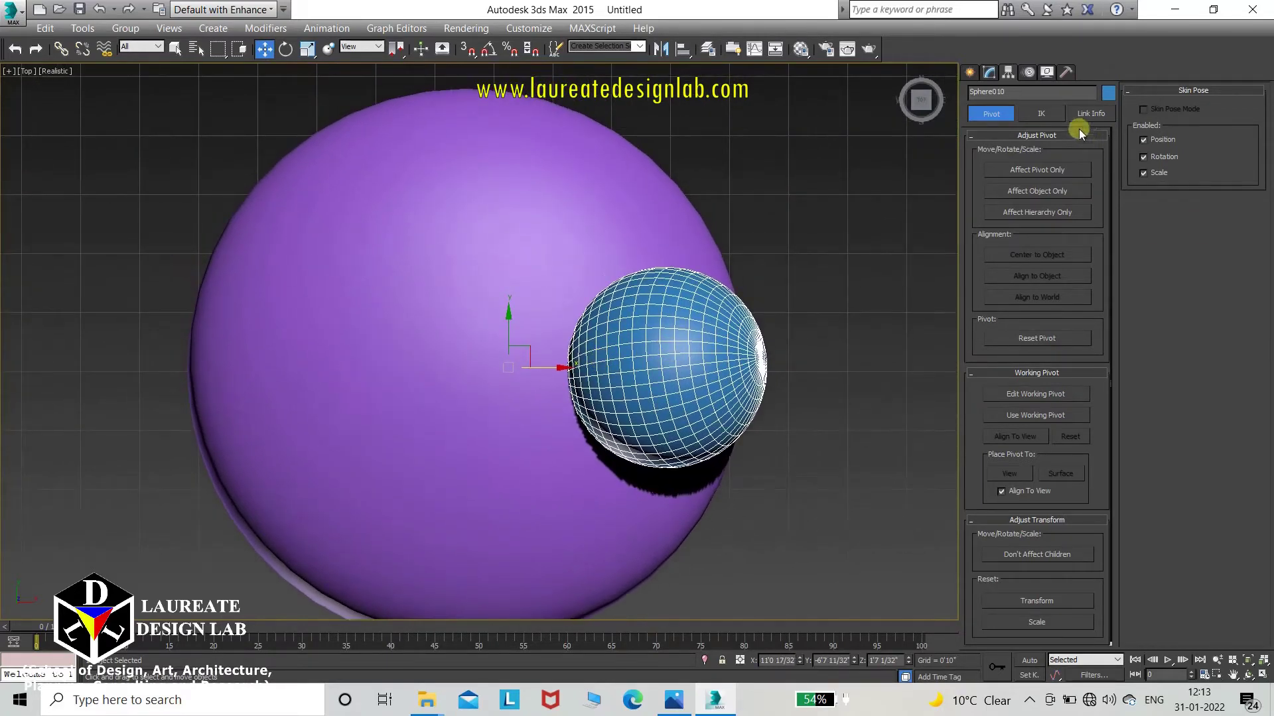
pyautogui.click(1020, 174)
pyautogui.moveTo(508, 335); pyautogui.dragTo(495, 339)
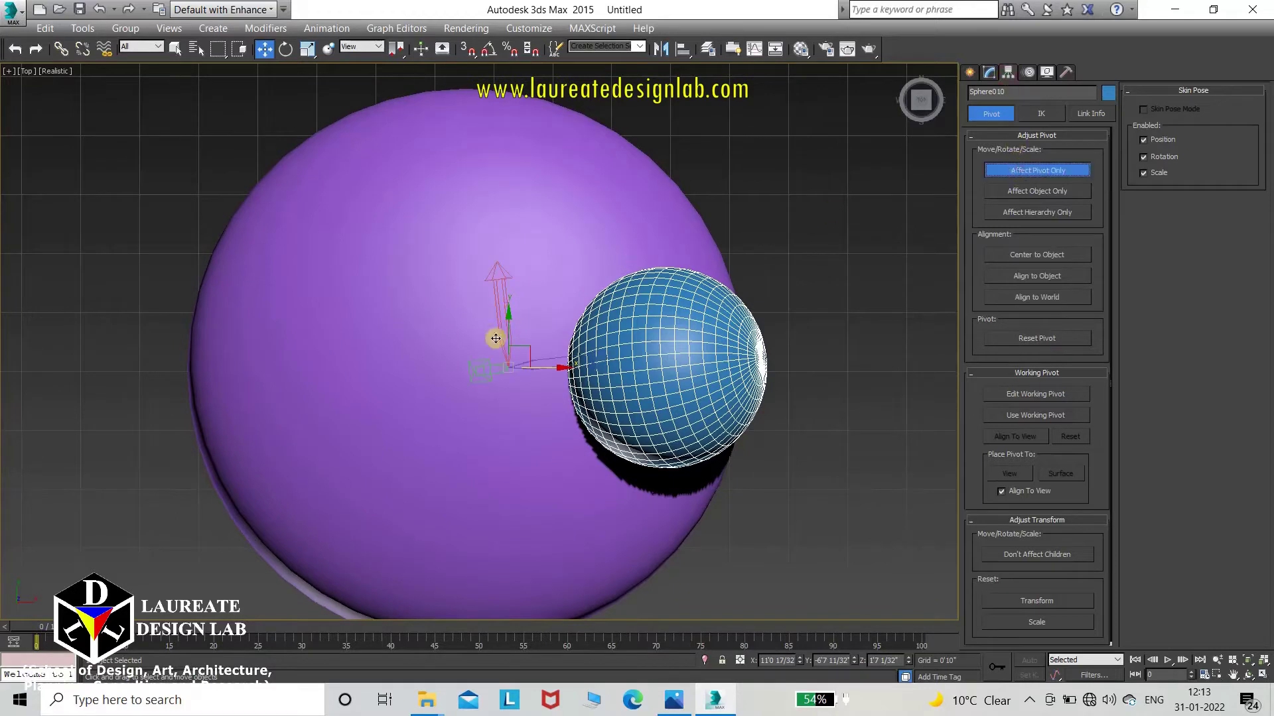
pyautogui.moveTo(556, 367); pyautogui.dragTo(516, 367)
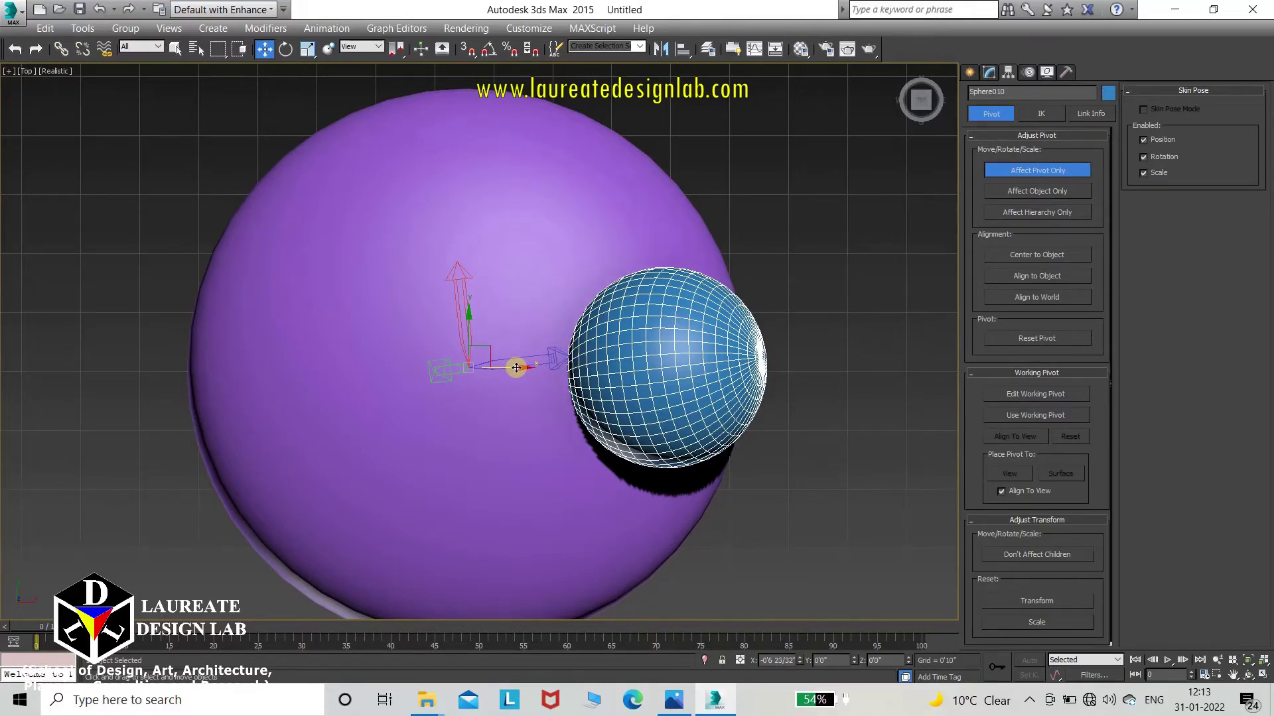
pyautogui.click(1039, 171)
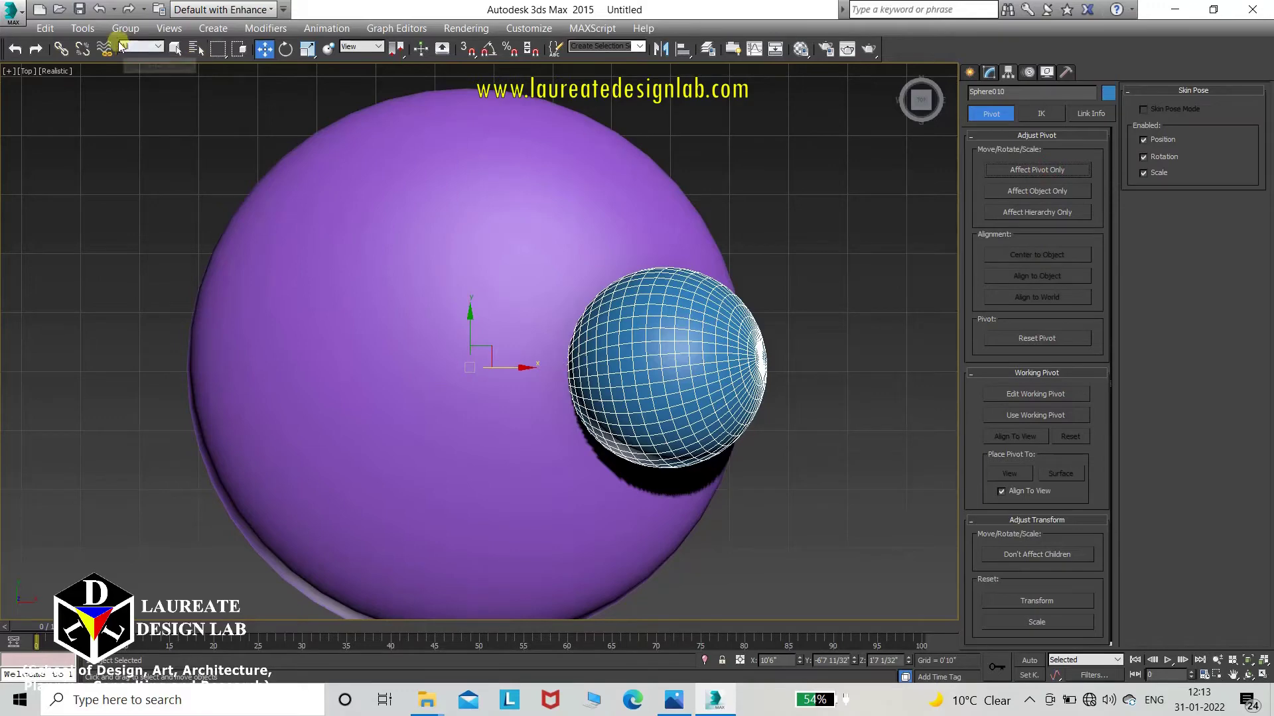
# - Array the blue sphere as 8 instances rotated through a total of 360 degrees about Z around its pivot
pyautogui.click(85, 29)
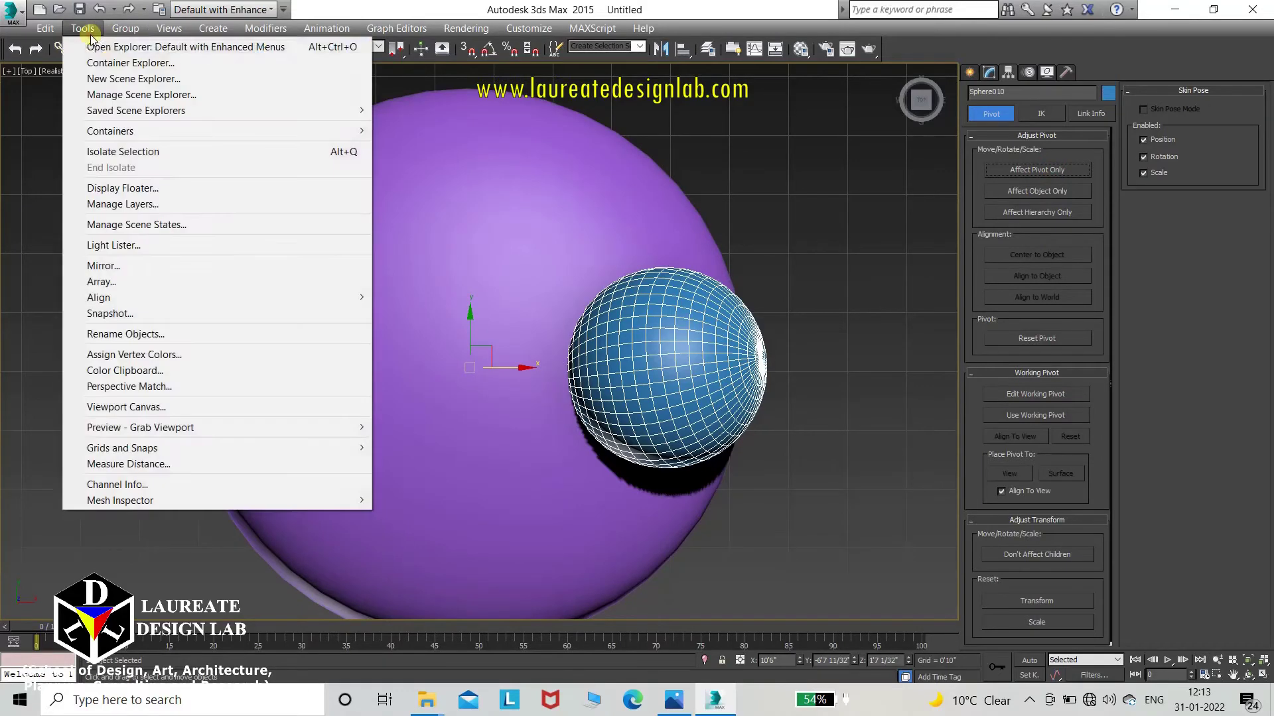
pyautogui.click(107, 282)
pyautogui.moveTo(643, 208); pyautogui.dragTo(534, 57)
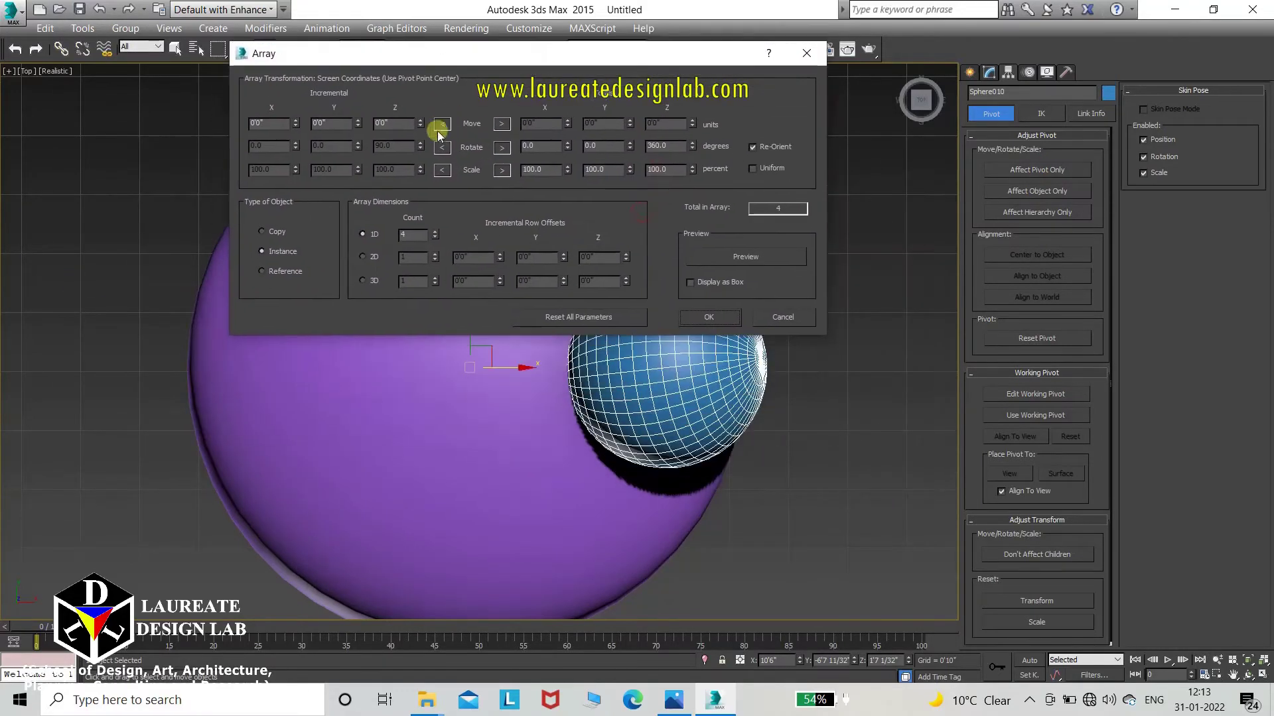
pyautogui.click(503, 148)
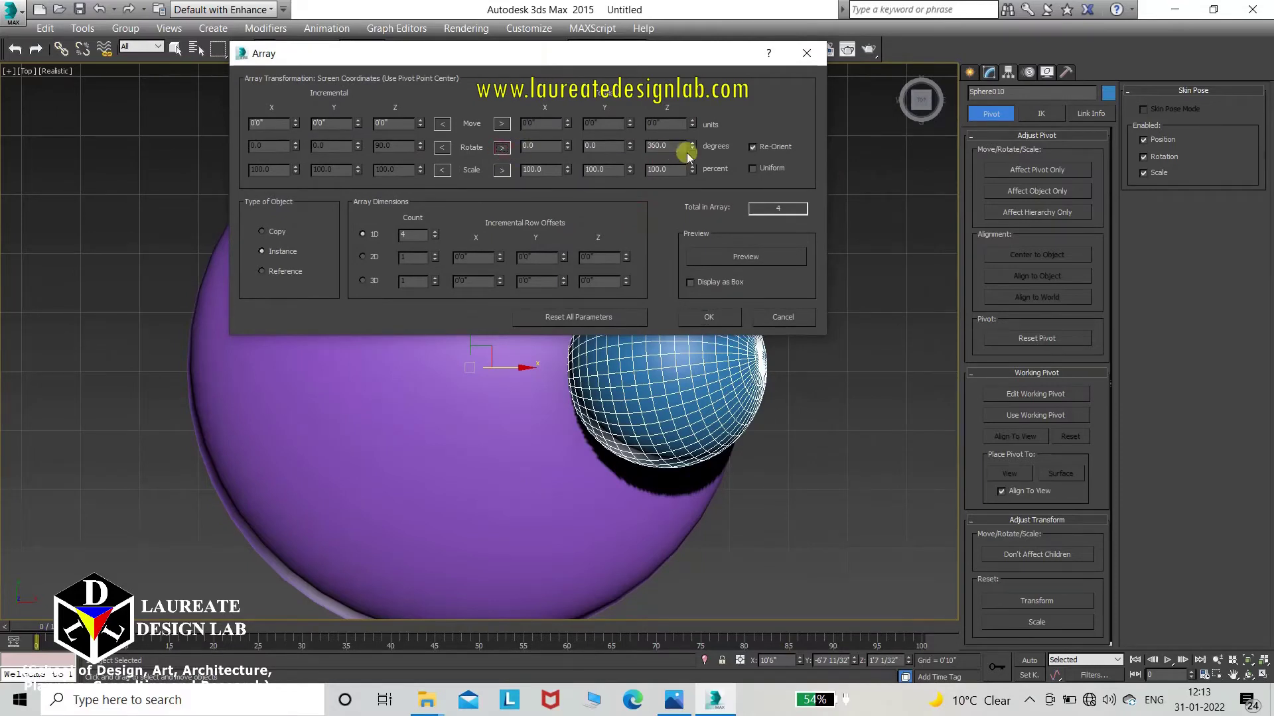
pyautogui.click(435, 230)
pyautogui.click(435, 230)
pyautogui.click(735, 259)
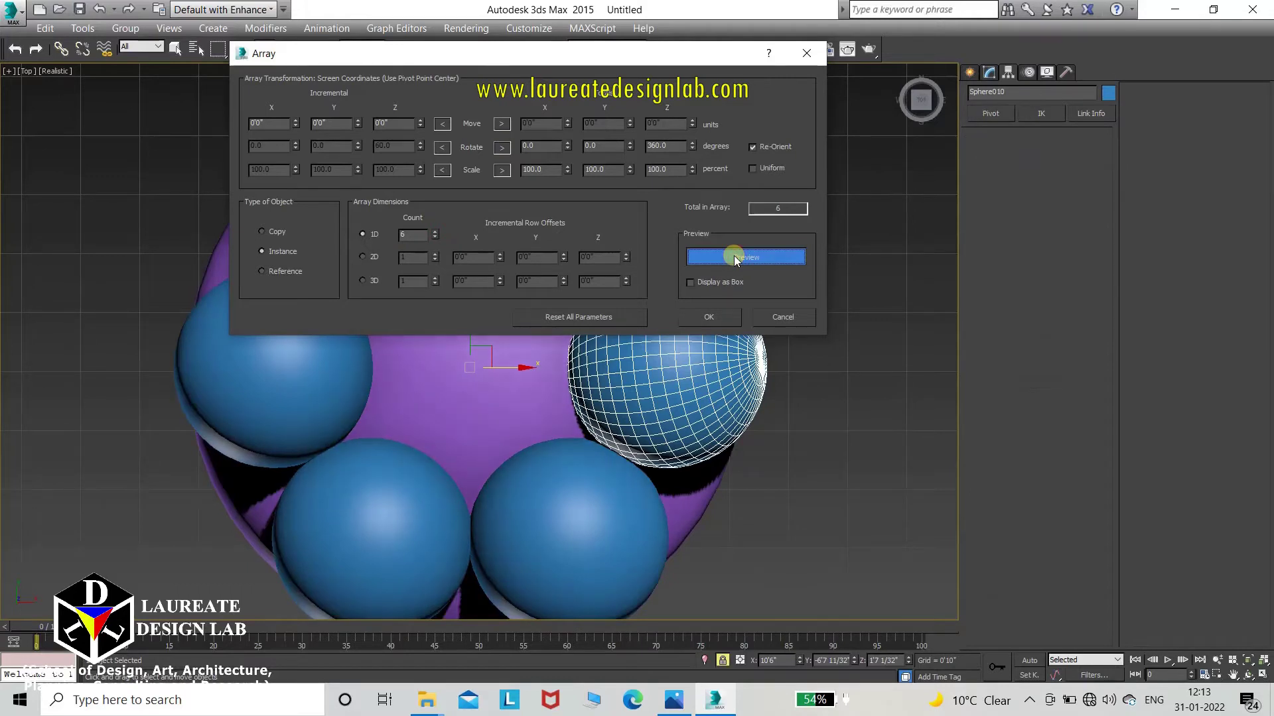
pyautogui.click(435, 231)
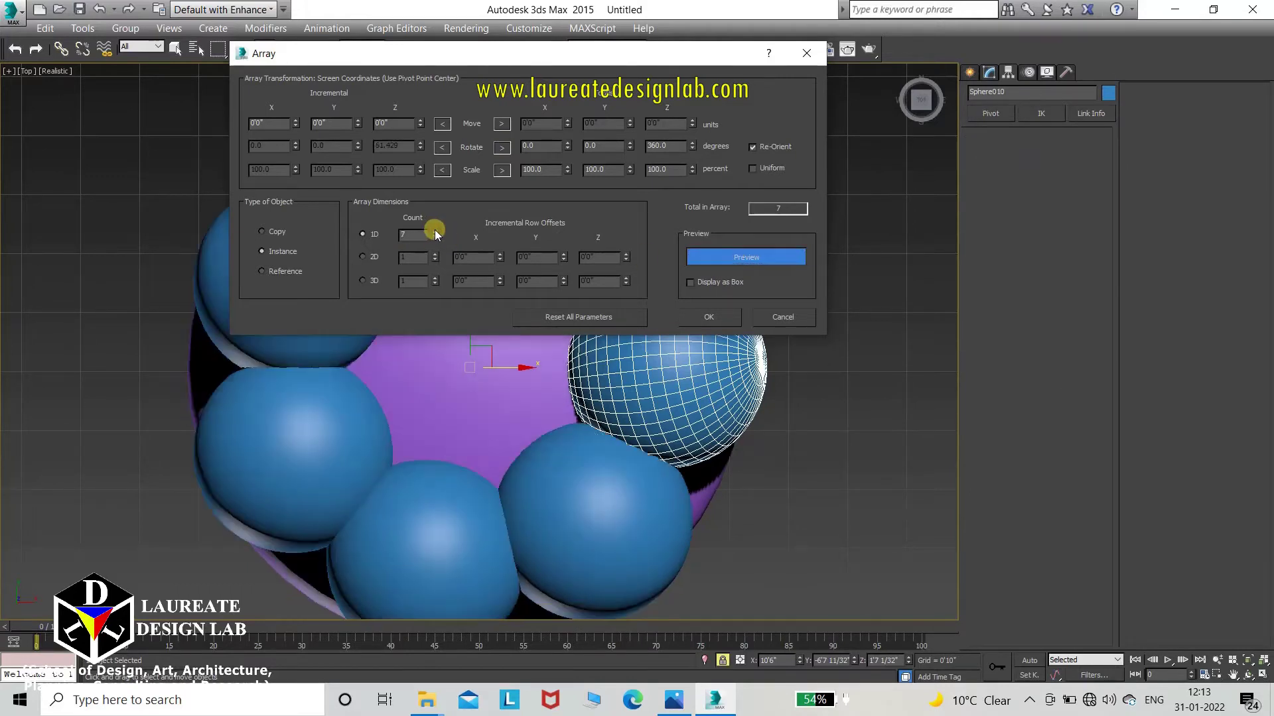
pyautogui.click(435, 230)
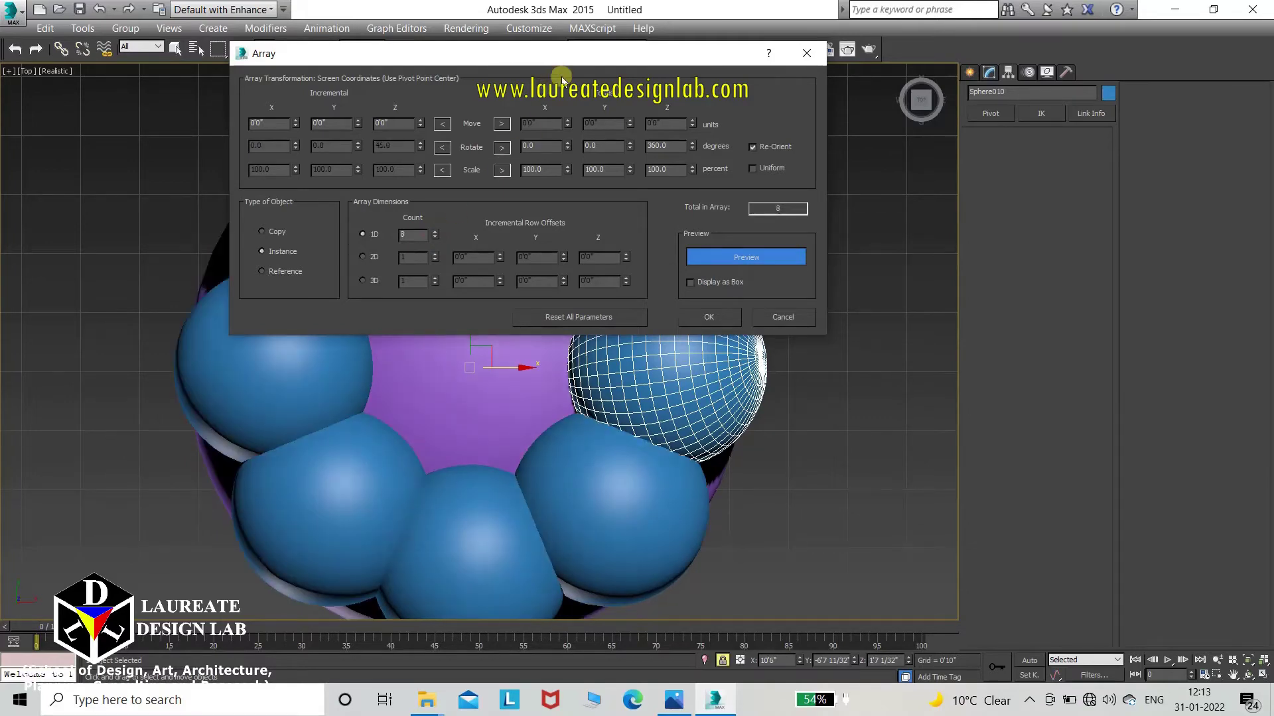
pyautogui.moveTo(590, 63); pyautogui.dragTo(514, 174)
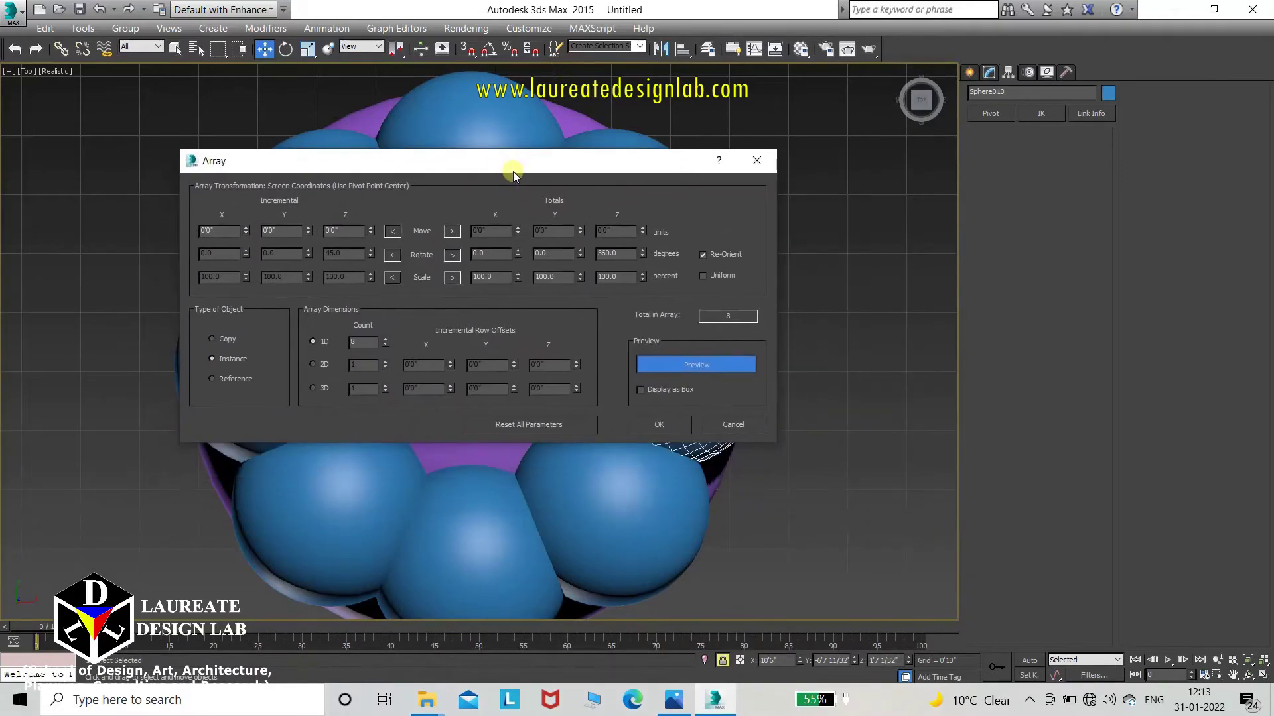
pyautogui.click(659, 425)
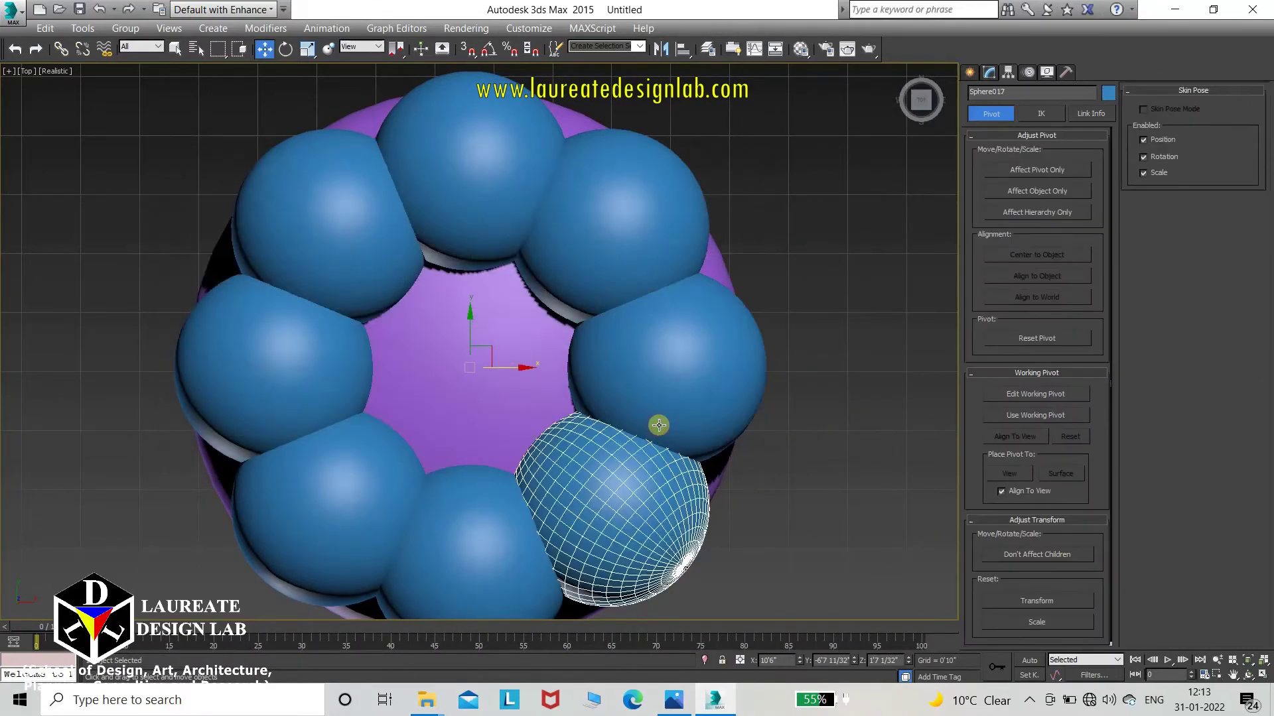
# - Convert the selected blue sphere of the ring to an Editable Poly
pyautogui.moveTo(658, 425); pyautogui.dragTo(643, 372, button='middle')
pyautogui.rightClick(642, 395)
pyautogui.moveTo(779, 561)
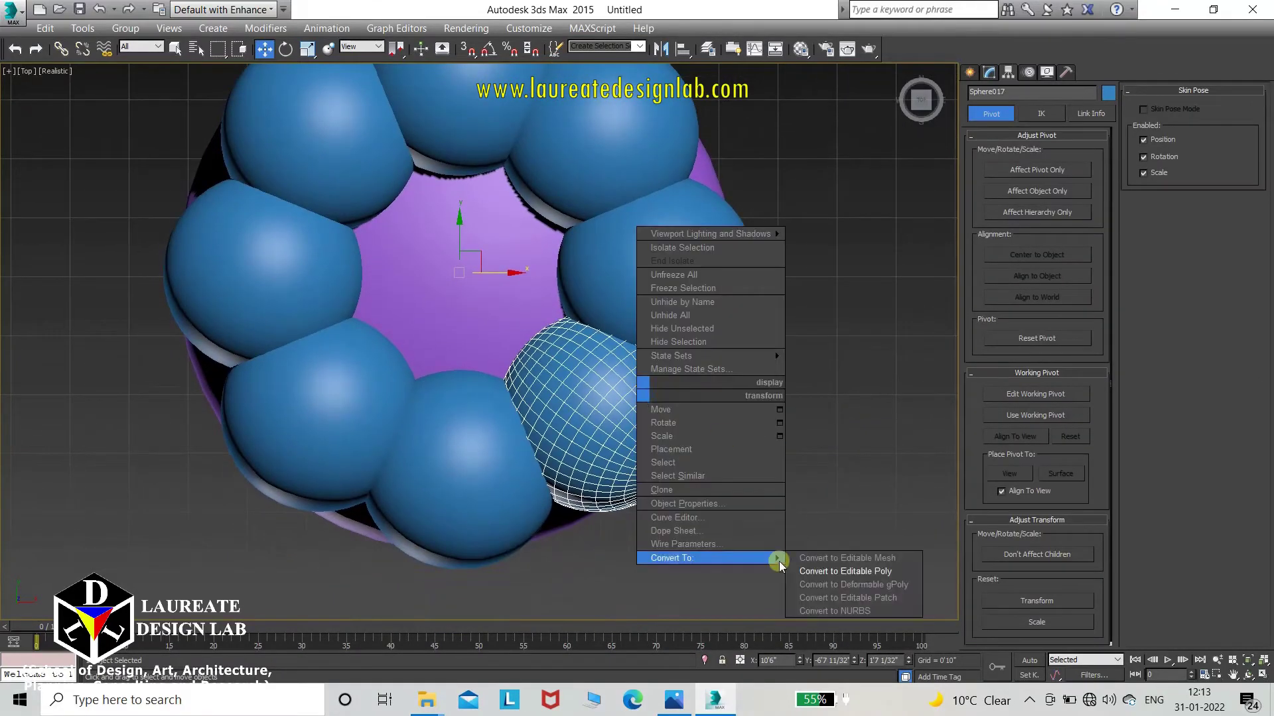
pyautogui.click(855, 572)
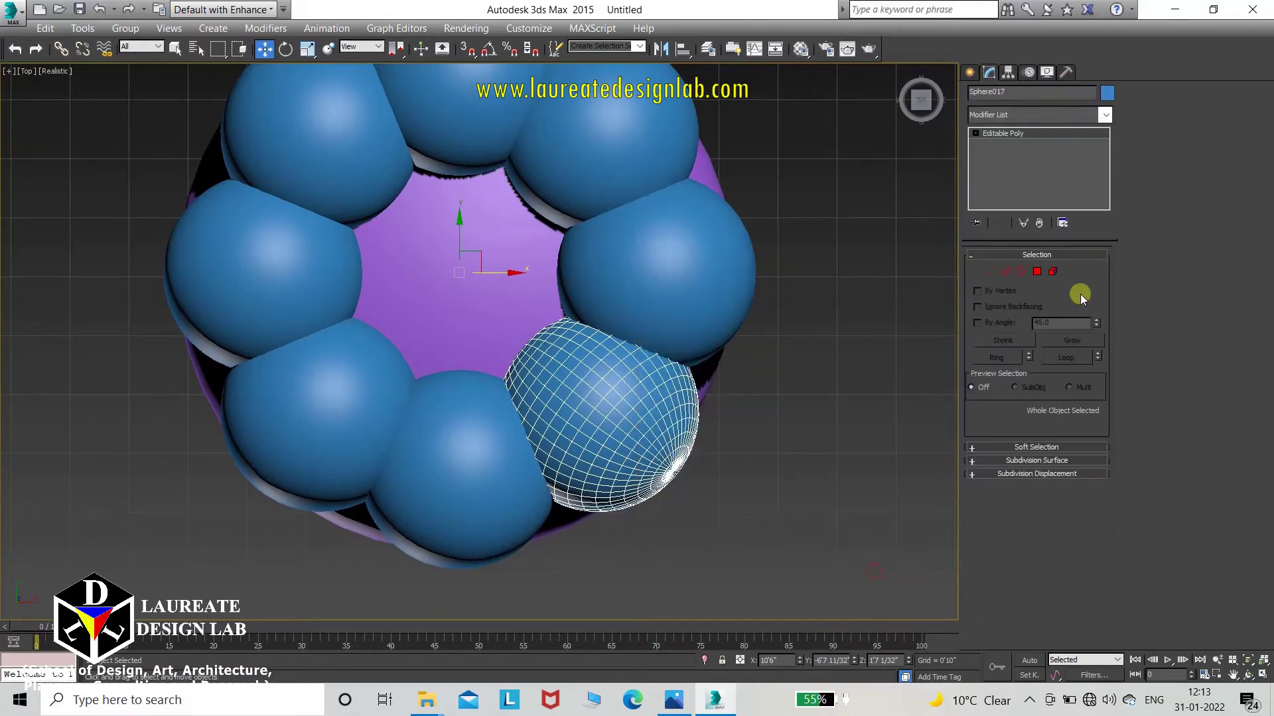
# - Attach the other seven blue spheres of the ring to the Editable Poly sphere
pyautogui.click(1152, 209)
pyautogui.click(703, 248)
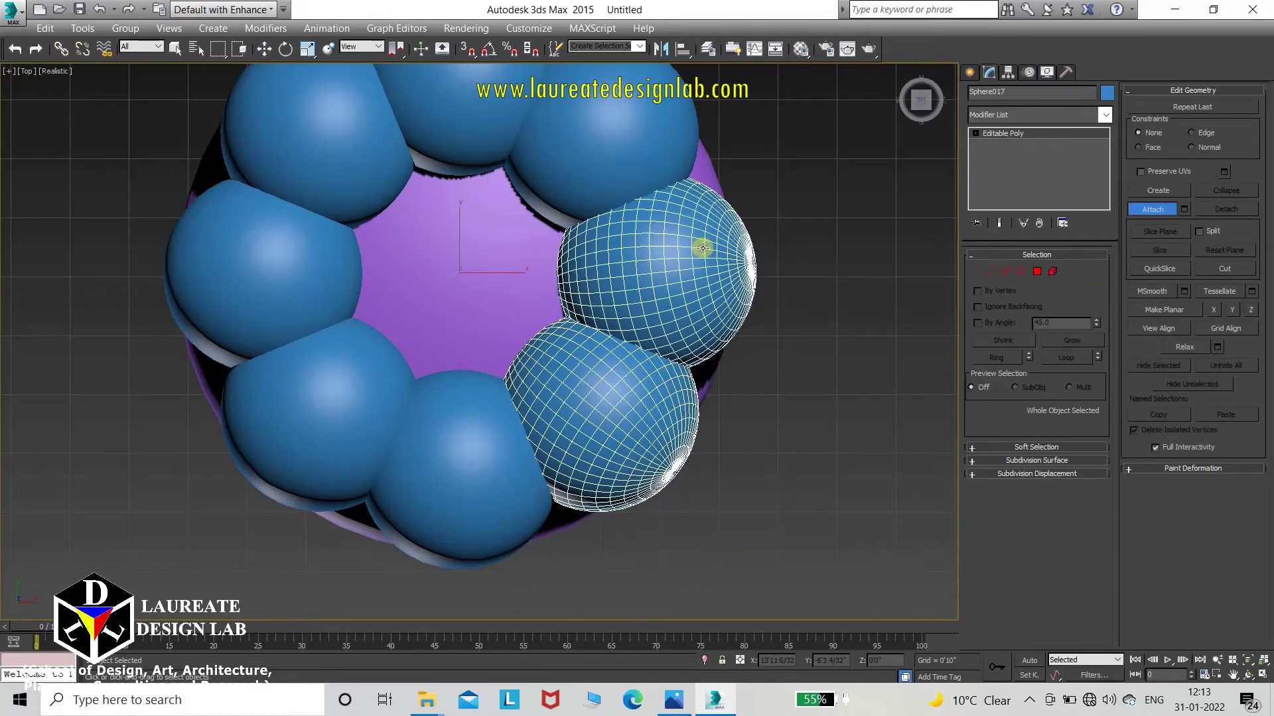
pyautogui.moveTo(702, 248); pyautogui.dragTo(703, 407, button='middle')
pyautogui.click(633, 305)
pyautogui.click(463, 239)
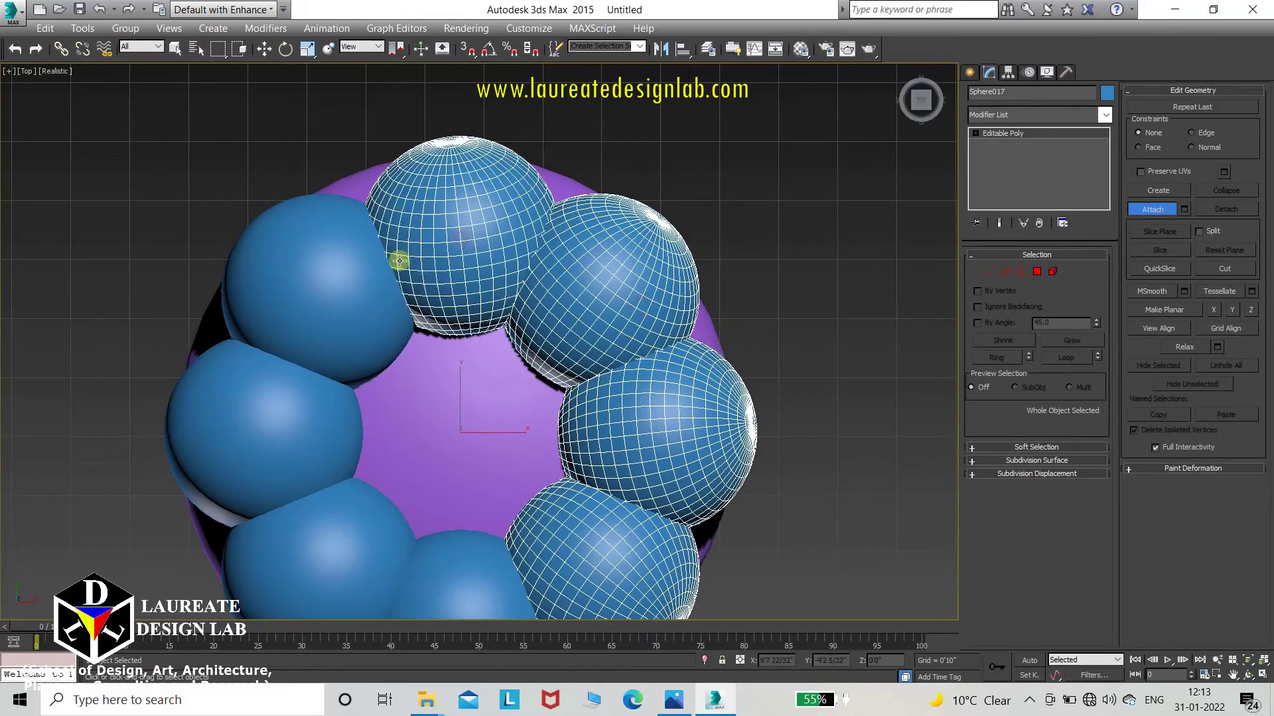
pyautogui.click(399, 261)
pyautogui.moveTo(398, 262); pyautogui.dragTo(386, 321, button='middle')
pyautogui.click(388, 322)
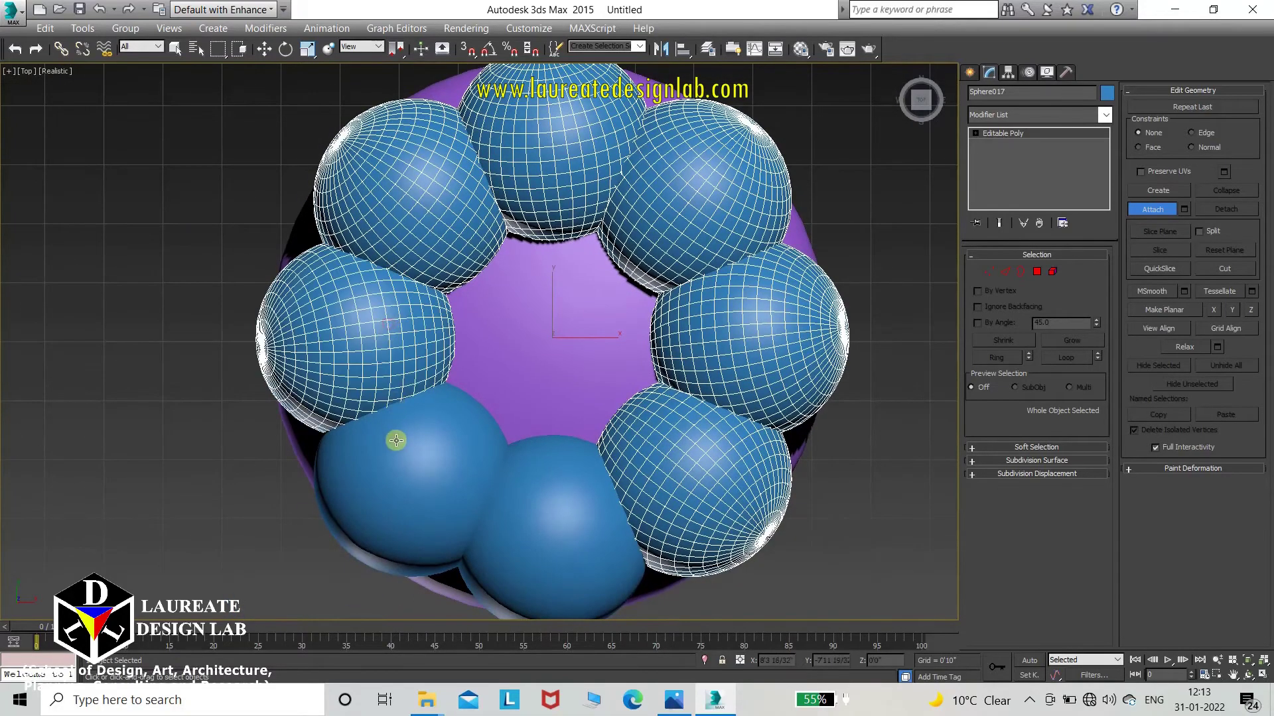
pyautogui.click(396, 441)
pyautogui.click(600, 515)
pyautogui.click(1137, 209)
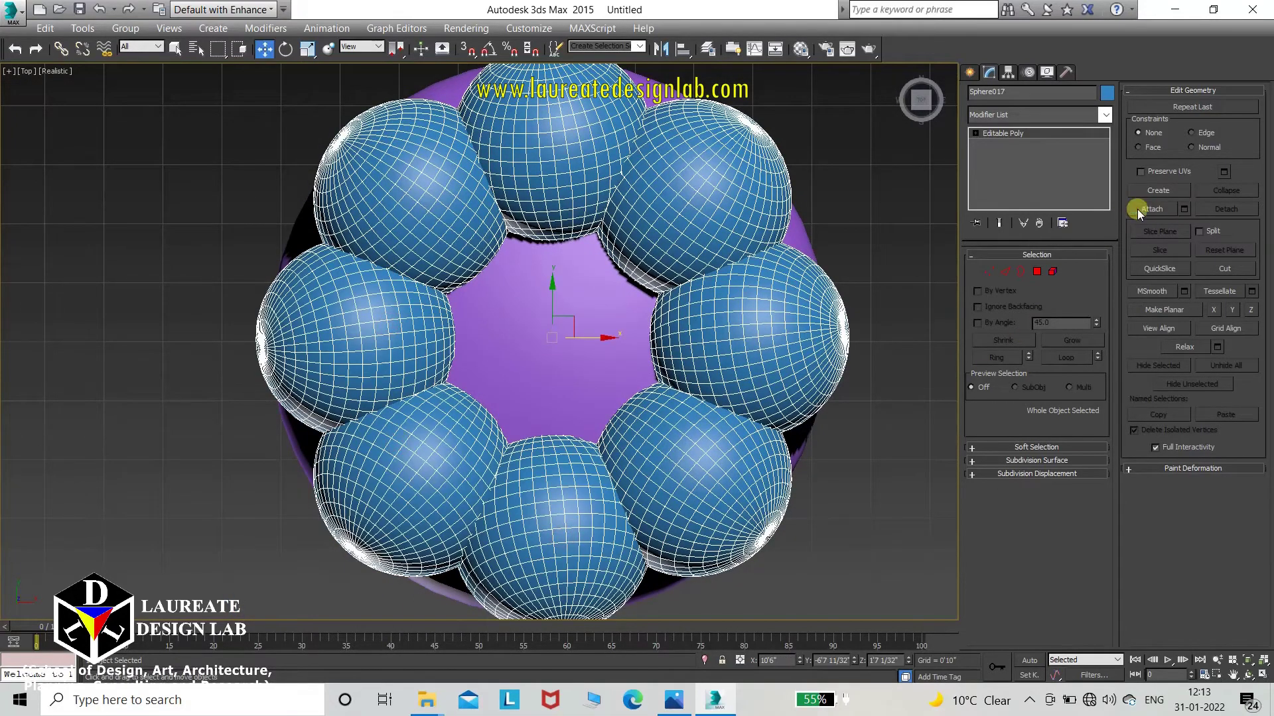
# - Subtract the attached ring of eight spheres from the flattened purple sphere with a Boolean set to Subtraction (B-A)
pyautogui.moveTo(671, 419); pyautogui.dragTo(699, 381, button='middle')
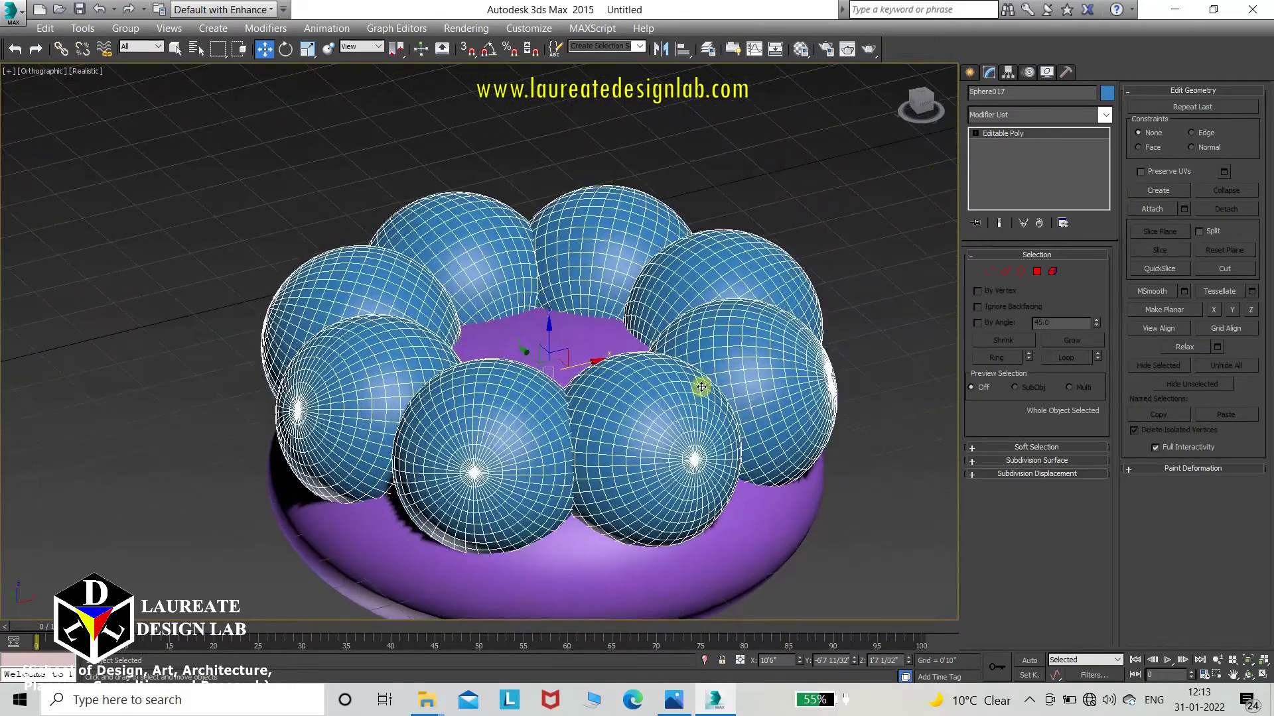
pyautogui.click(972, 76)
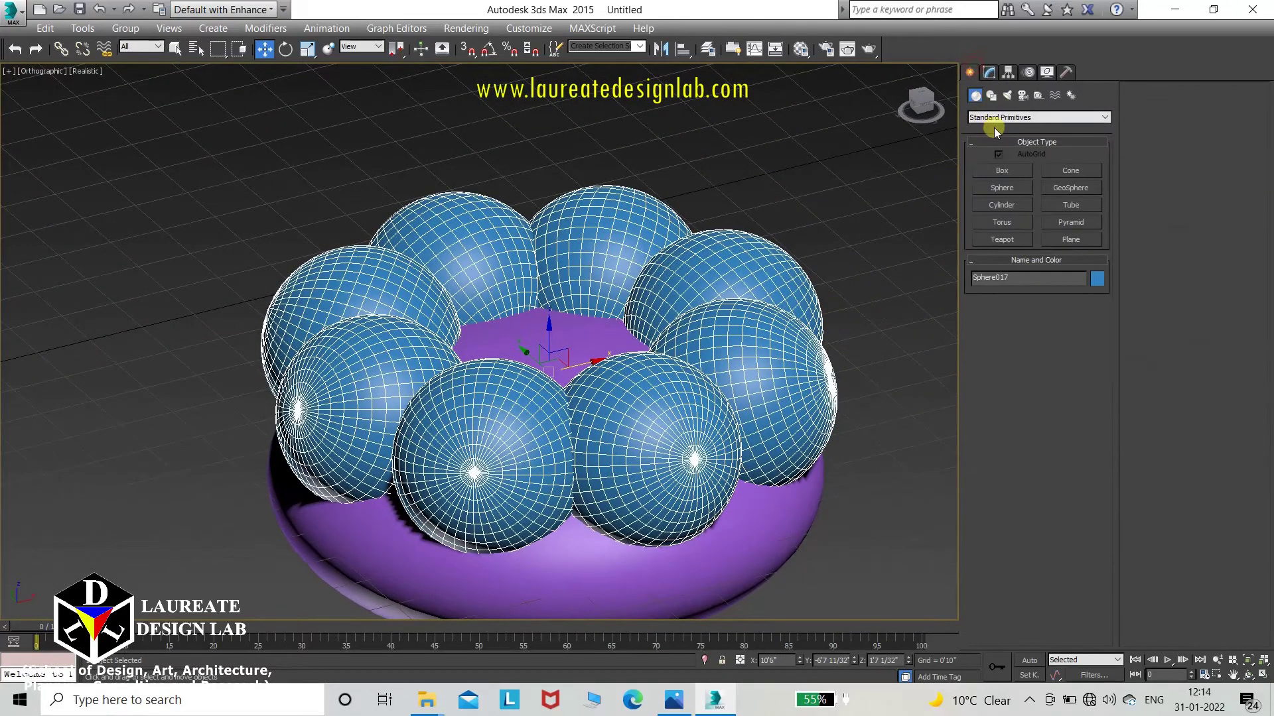
pyautogui.click(1001, 118)
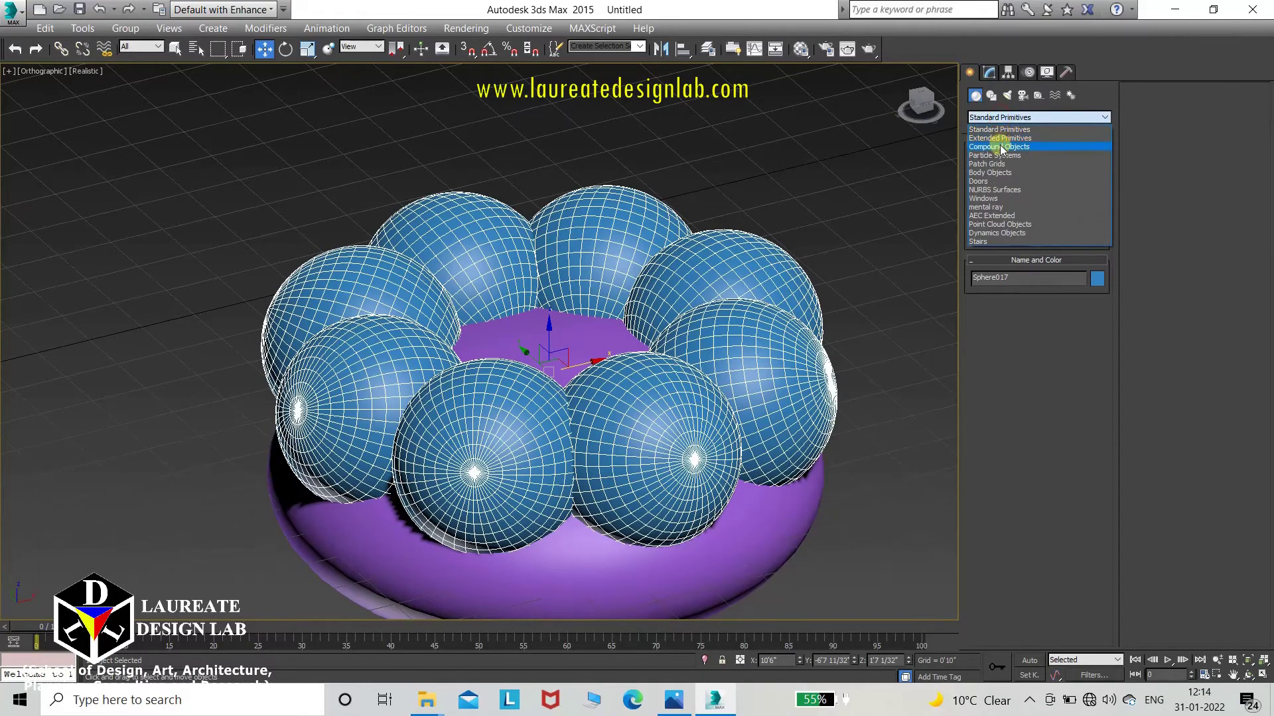
pyautogui.click(1000, 144)
pyautogui.click(999, 152)
pyautogui.click(1002, 224)
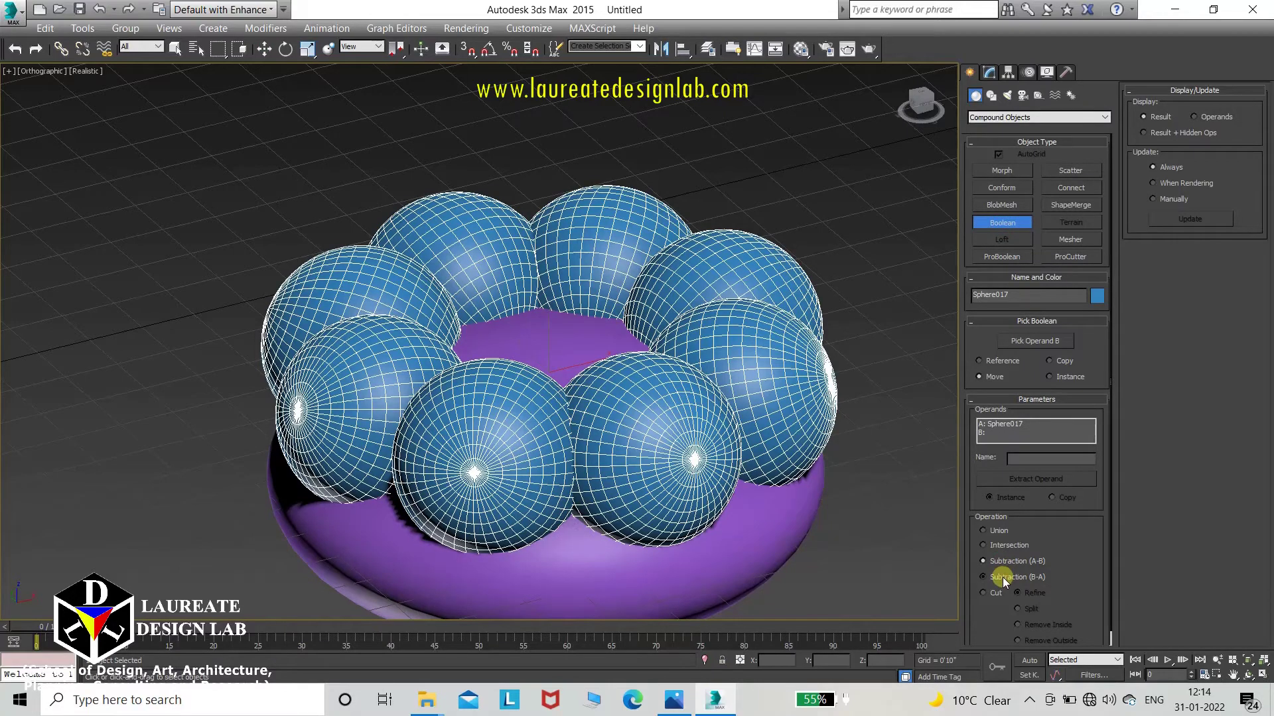
pyautogui.click(1025, 342)
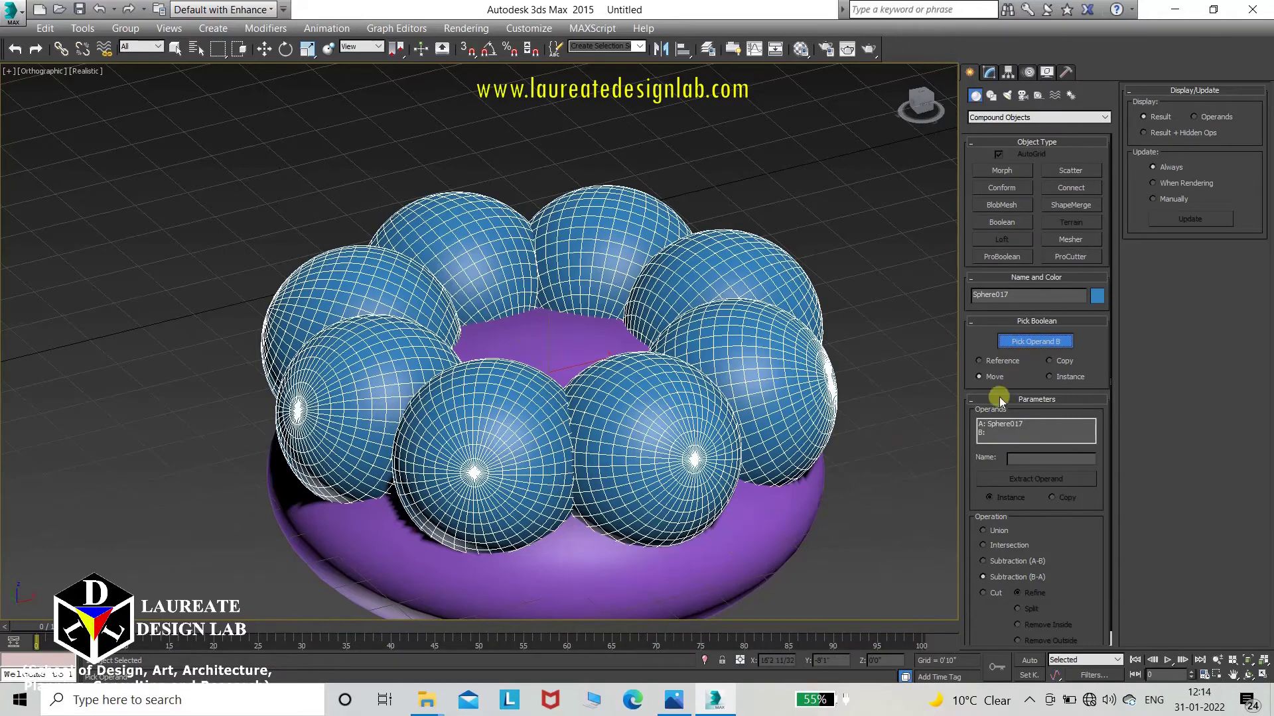
pyautogui.click(755, 545)
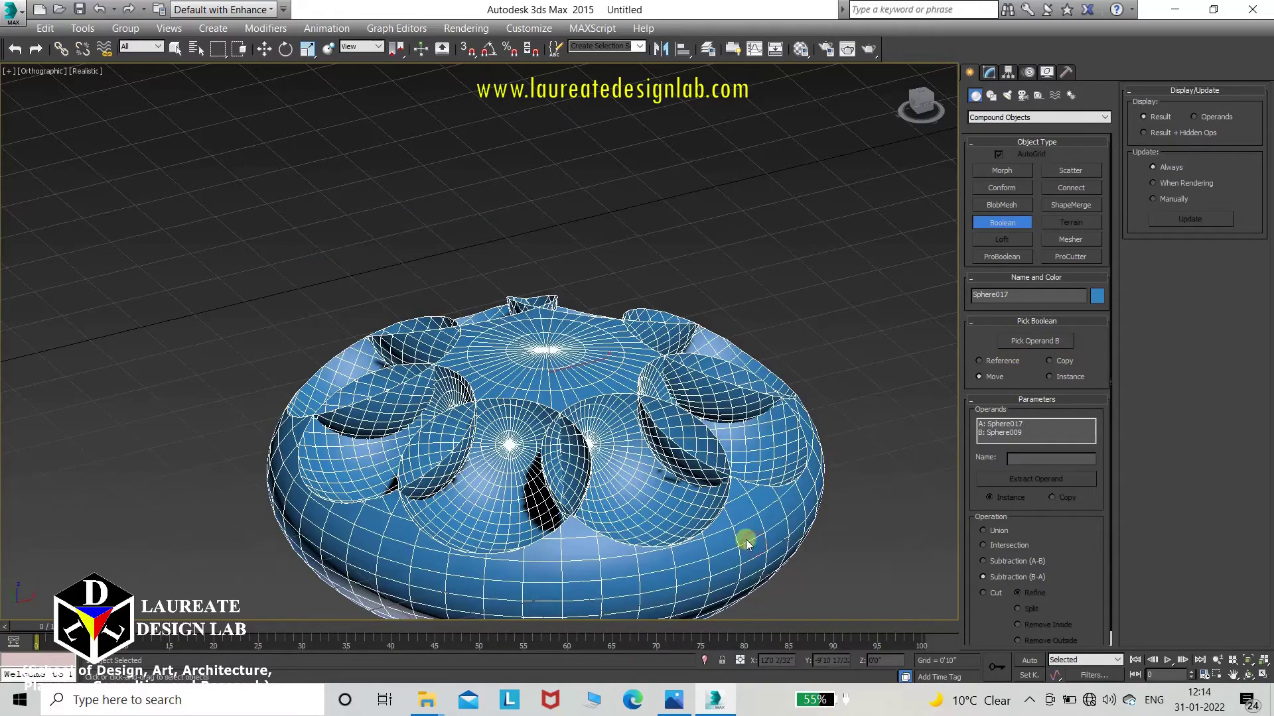
pyautogui.keyDown('alt'); pyautogui.moveTo(746, 544); pyautogui.dragTo(592, 486, button='middle'); pyautogui.keyUp('alt')
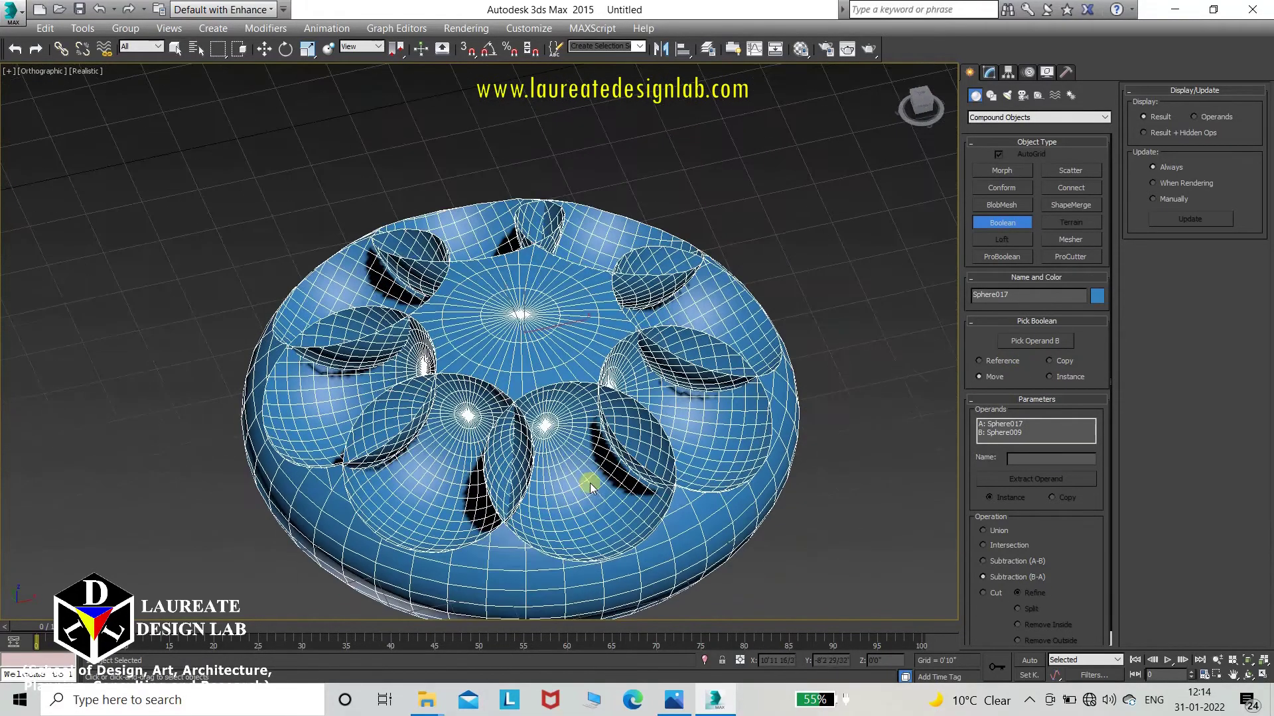
pyautogui.click(991, 95)
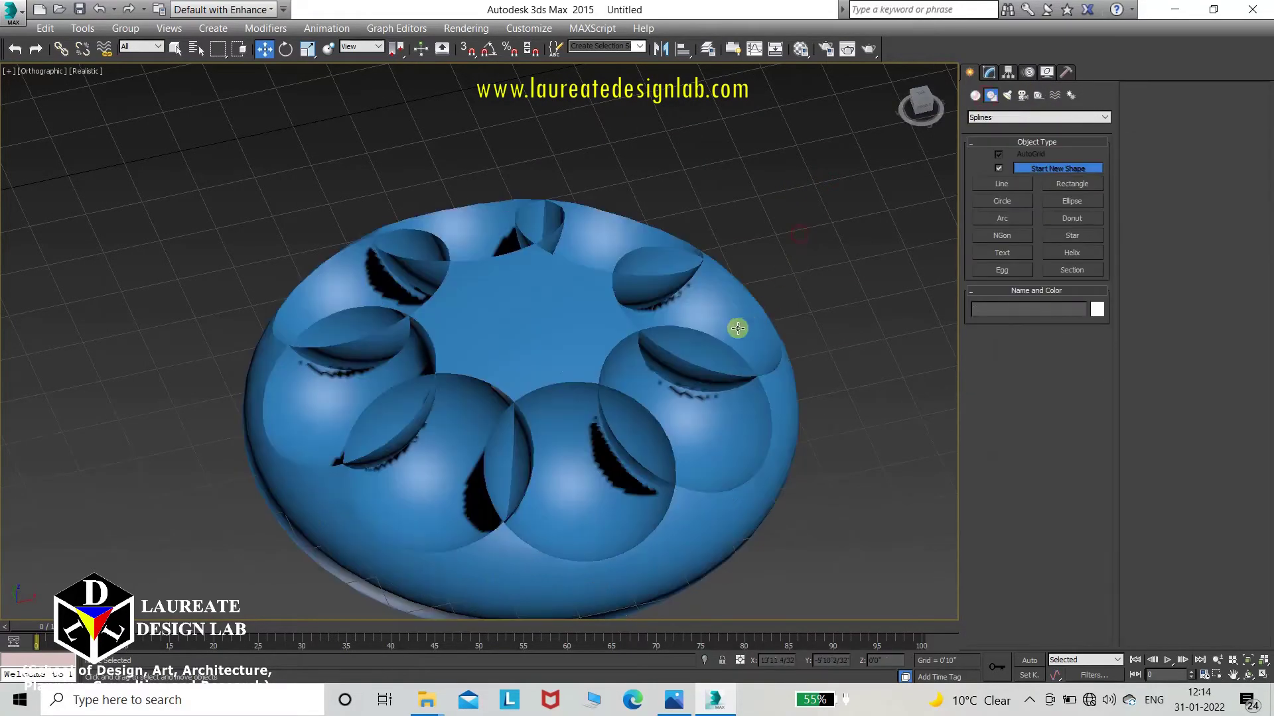
# - Inspect the scooped hollows of the Boolean sphere from an oblique angle and from the top view
pyautogui.keyDown('alt'); pyautogui.moveTo(605, 371); pyautogui.dragTo(672, 392, button='middle'); pyautogui.keyUp('alt')
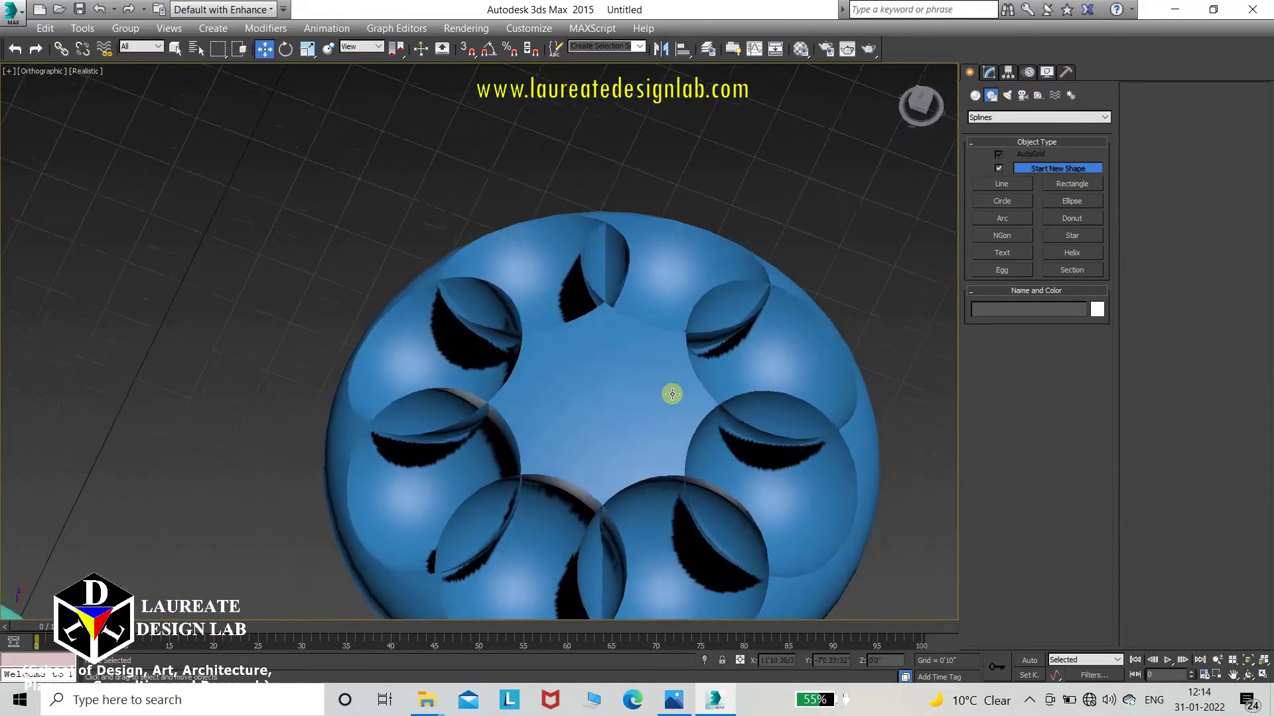
pyautogui.press('t')
pyautogui.press('z')
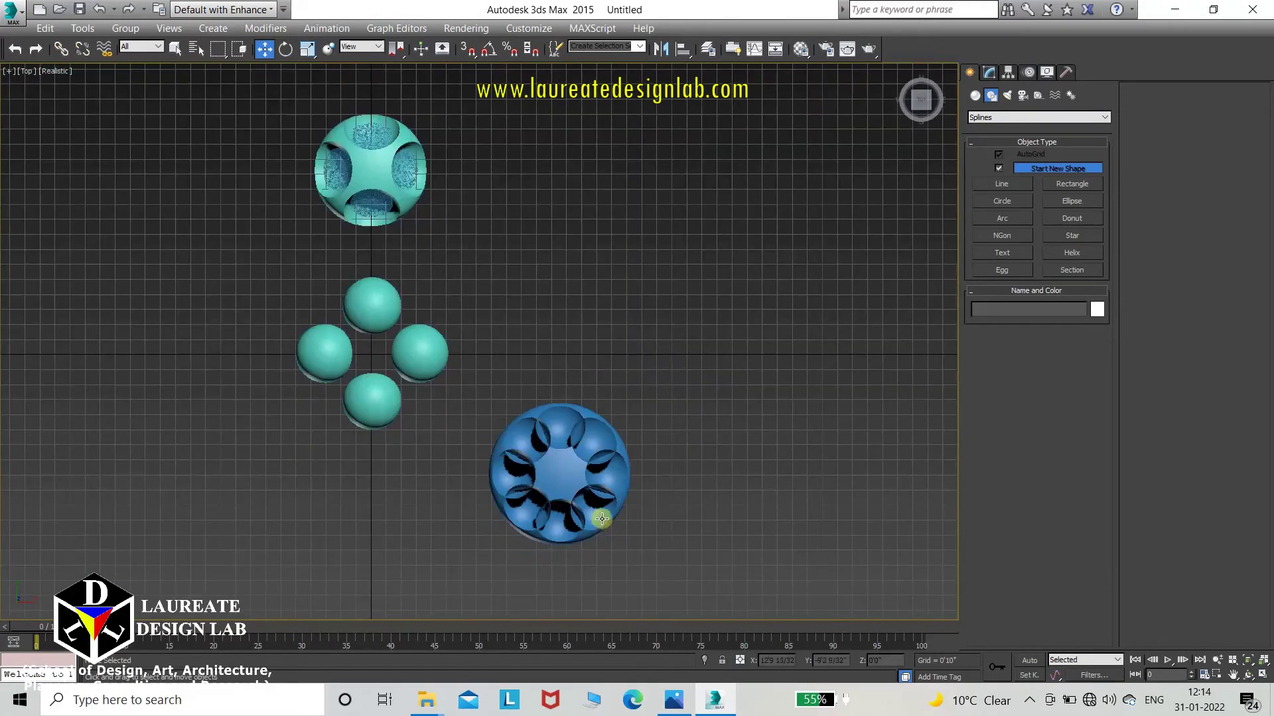
pyautogui.scroll(10, 594, 517)
pyautogui.moveTo(597, 444); pyautogui.dragTo(574, 364, button='middle')
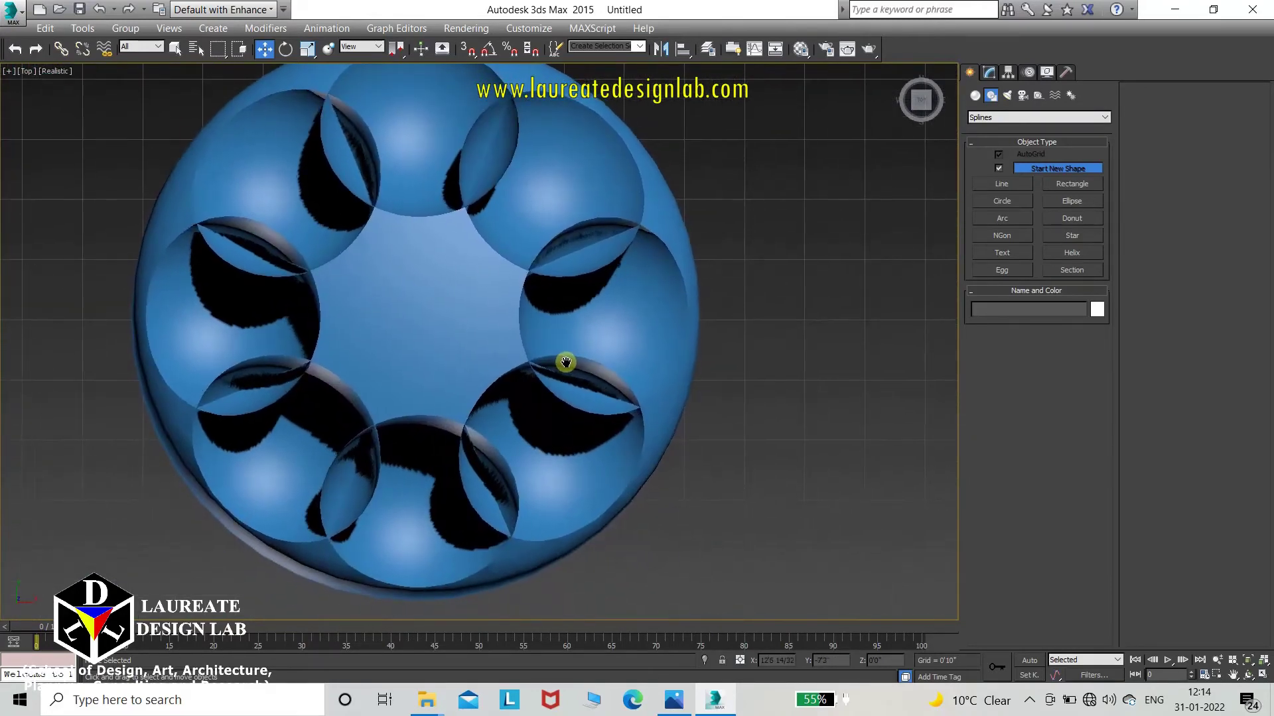
pyautogui.moveTo(563, 290); pyautogui.dragTo(497, 372, button='middle')
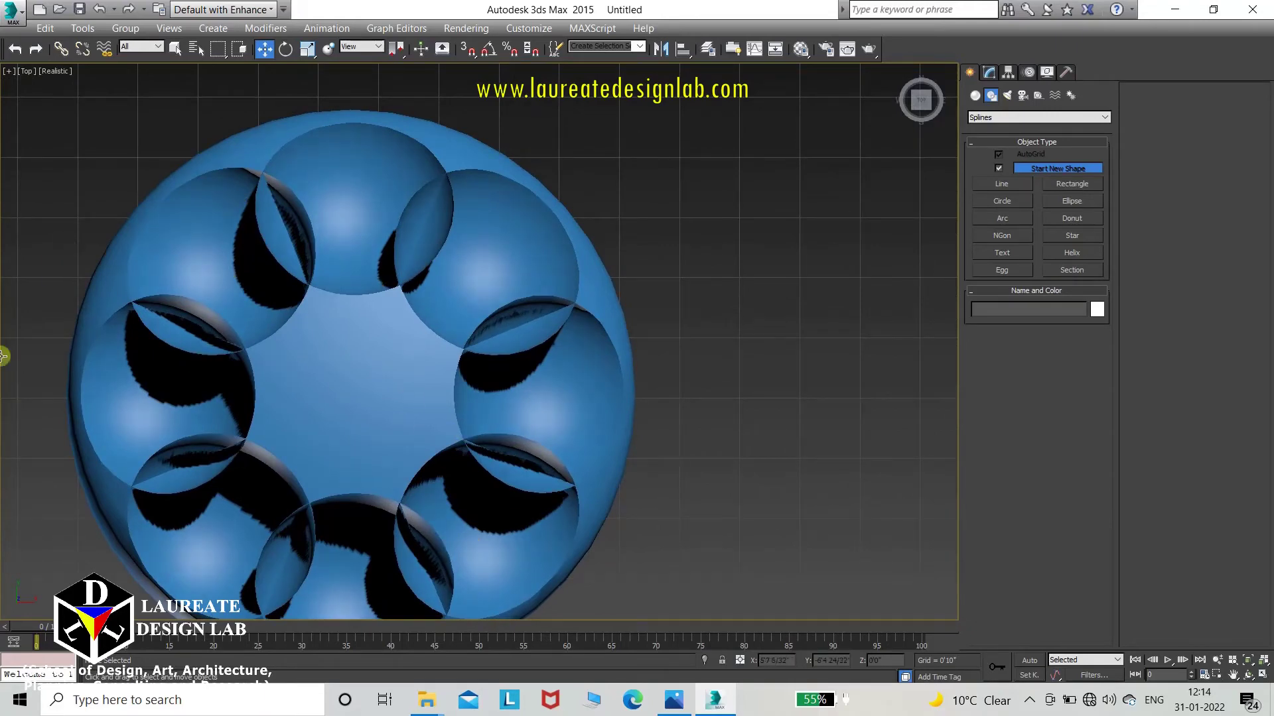
pyautogui.scroll(-3, 484, 460)
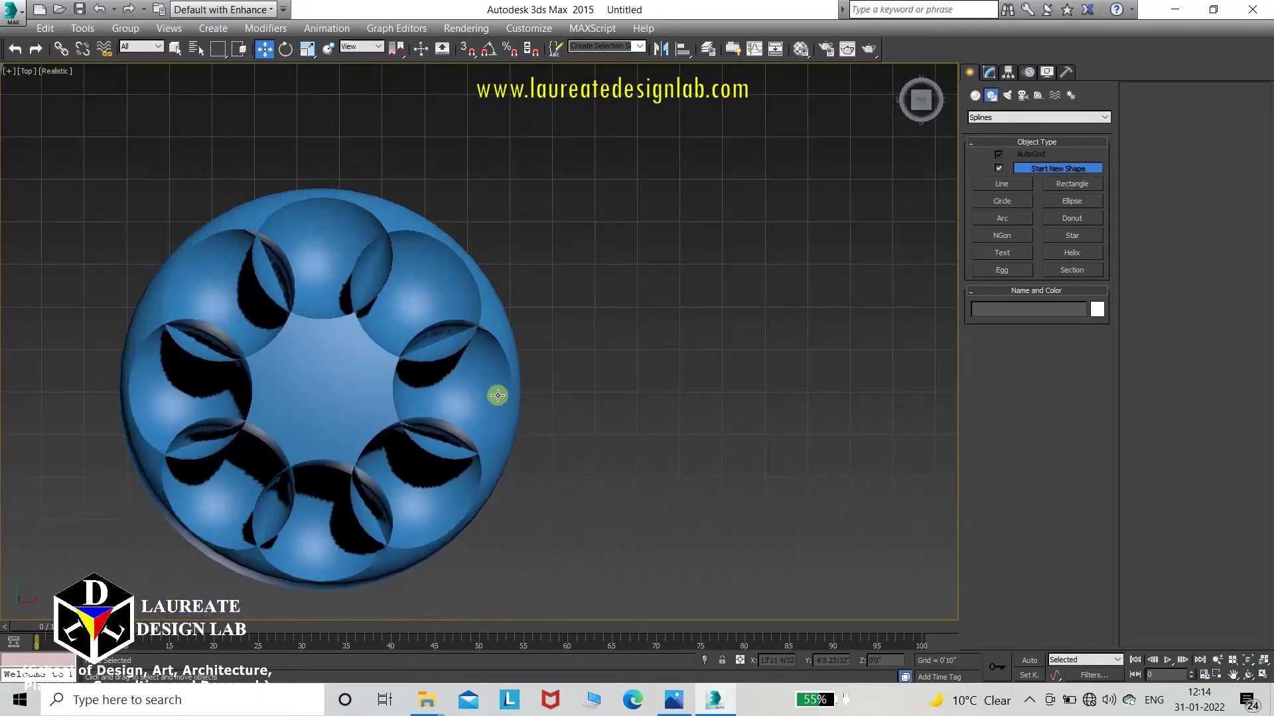
# - Apply a Symmetry modifier to the scooped Boolean sphere
pyautogui.click(497, 395)
pyautogui.click(989, 73)
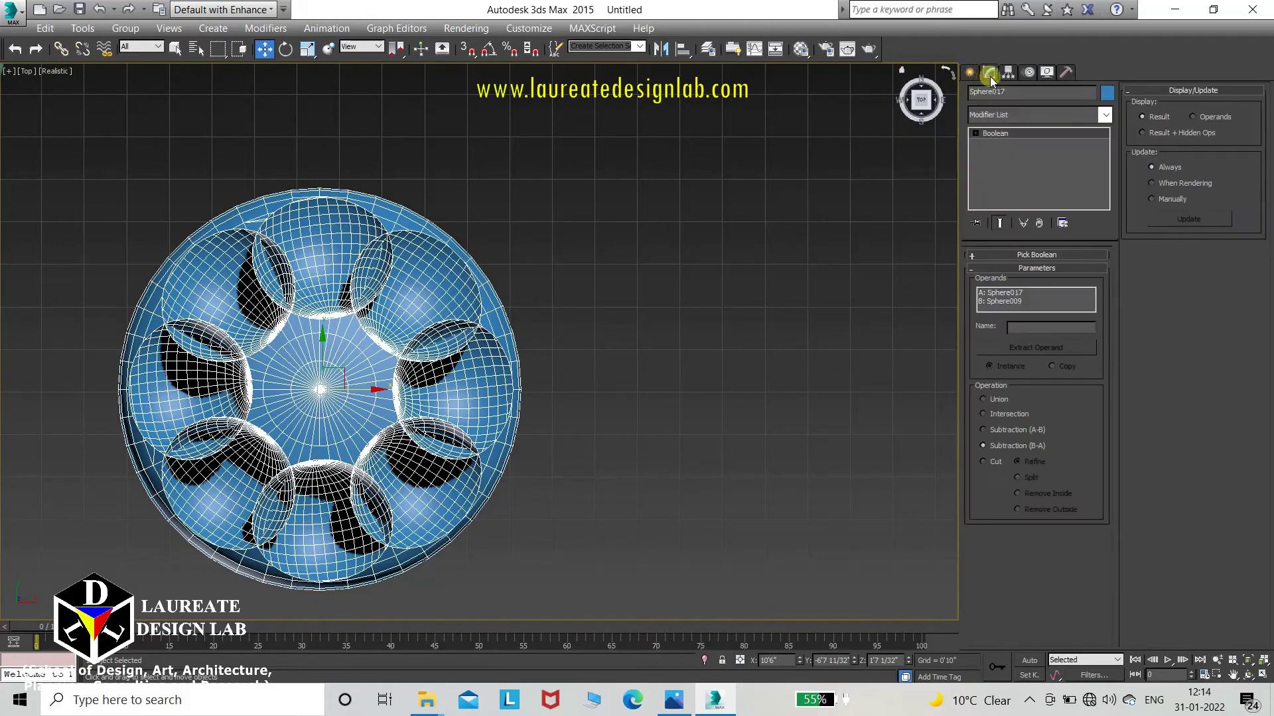
pyautogui.click(1014, 114)
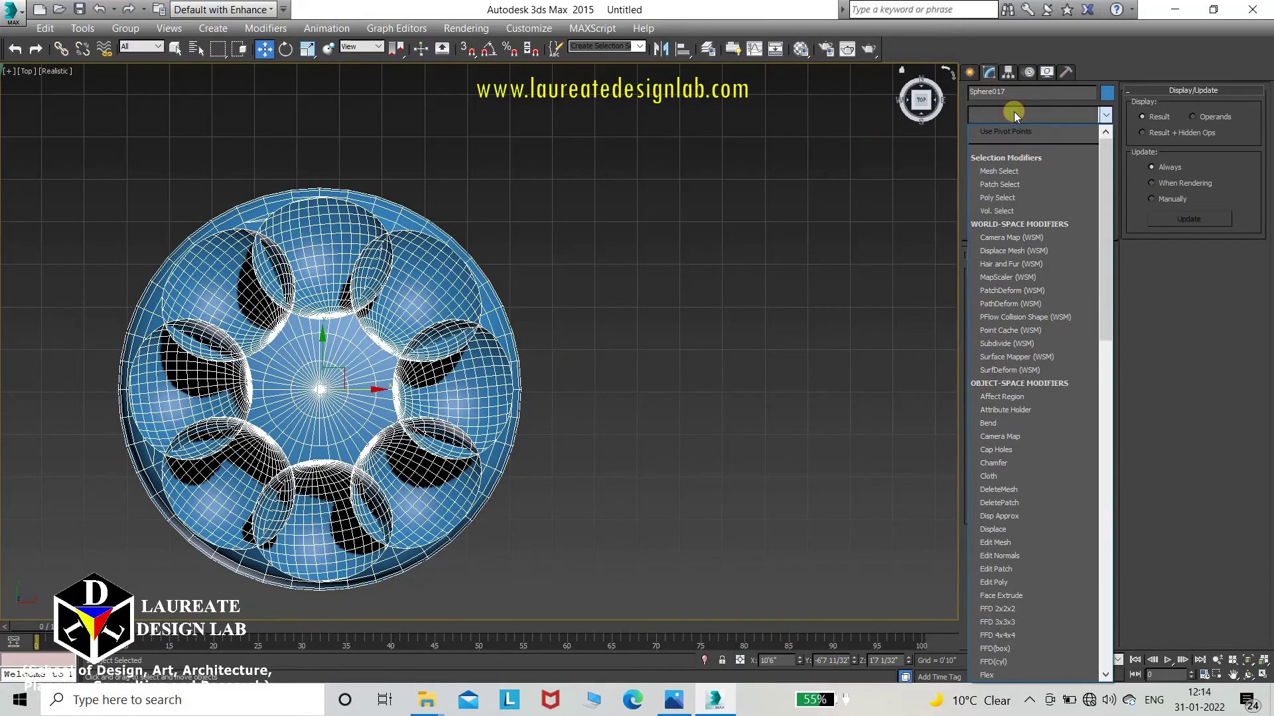
pyautogui.press('s')
pyautogui.press('s')
pyautogui.press('s')
pyautogui.press('s')
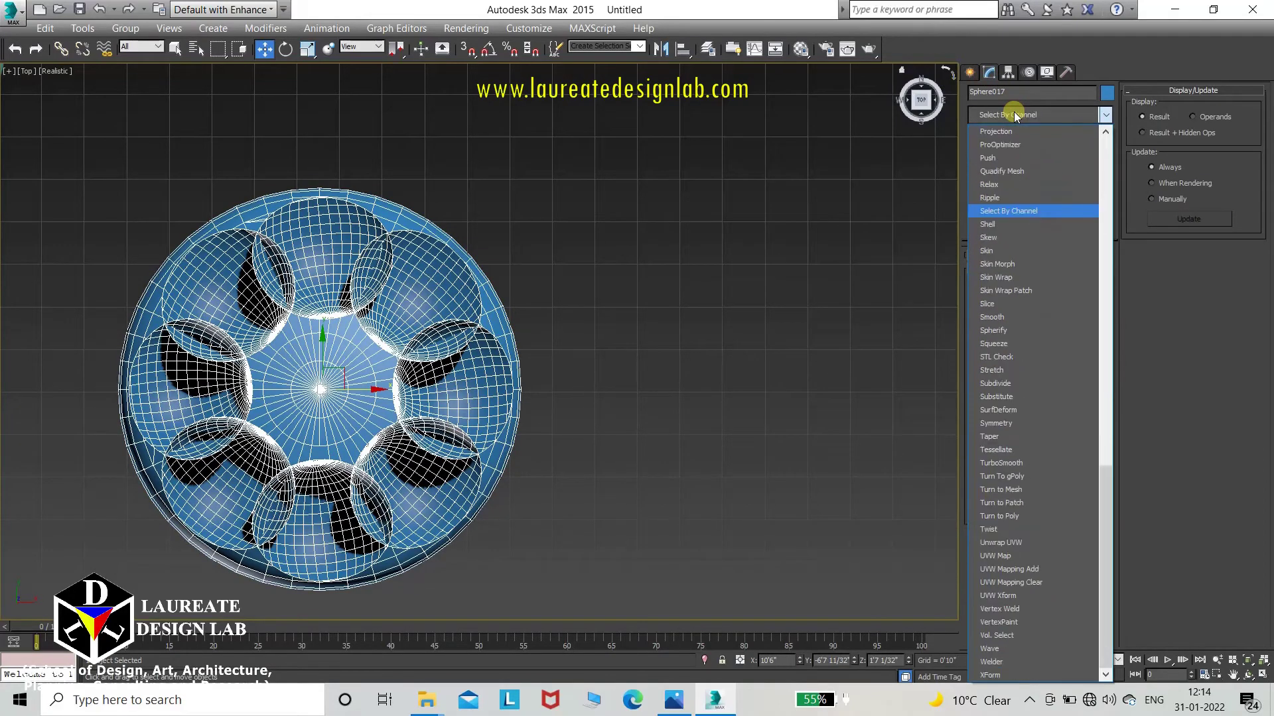
pyautogui.press('s')
pyautogui.press('s')
pyautogui.press('s')
pyautogui.press('s')
pyautogui.press('s')
pyautogui.press('s')
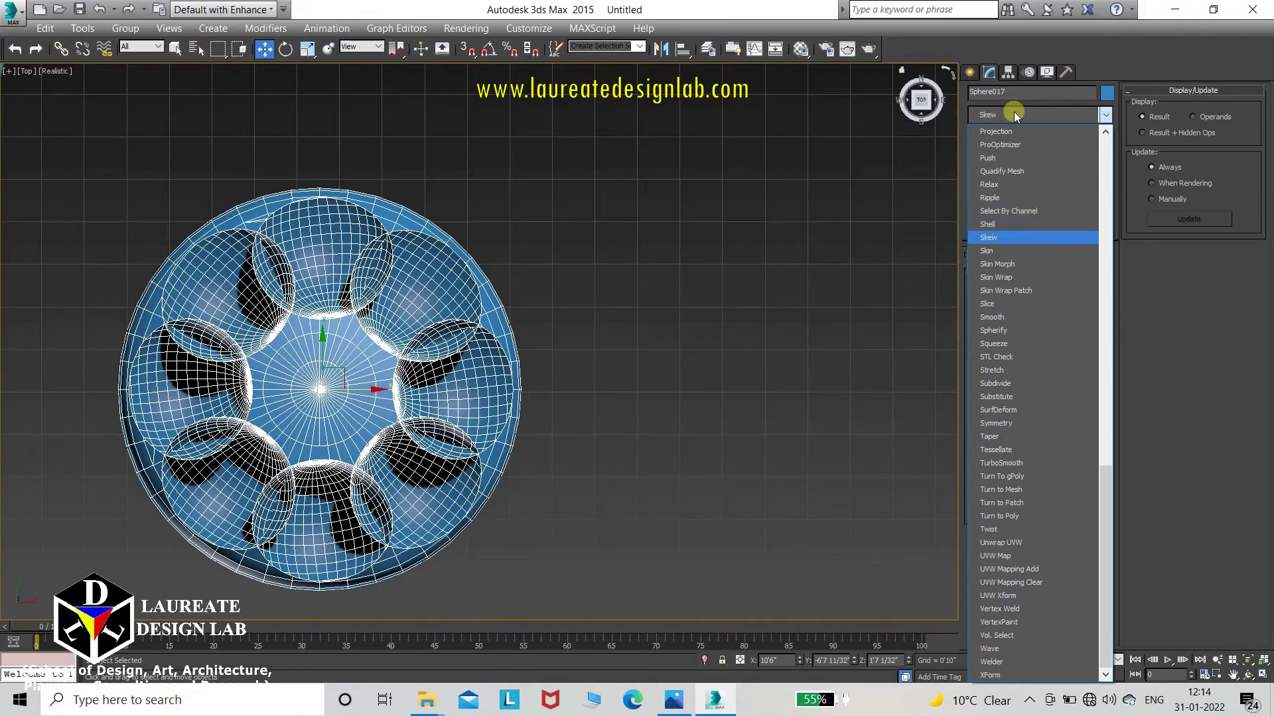
pyautogui.press('s')
pyautogui.press('s')
pyautogui.press('s')
pyautogui.press('s')
pyautogui.press('s')
pyautogui.press('s')
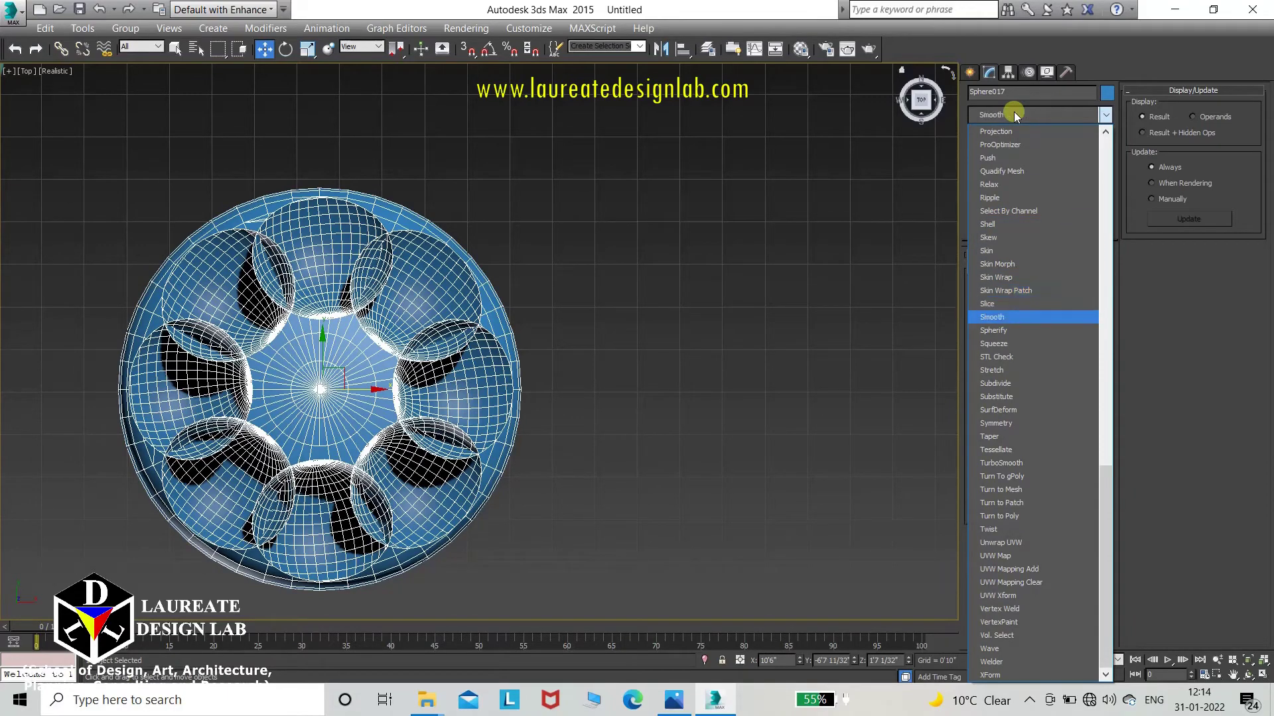
pyautogui.press('s')
pyautogui.press('s')
pyautogui.press('s')
pyautogui.press('s')
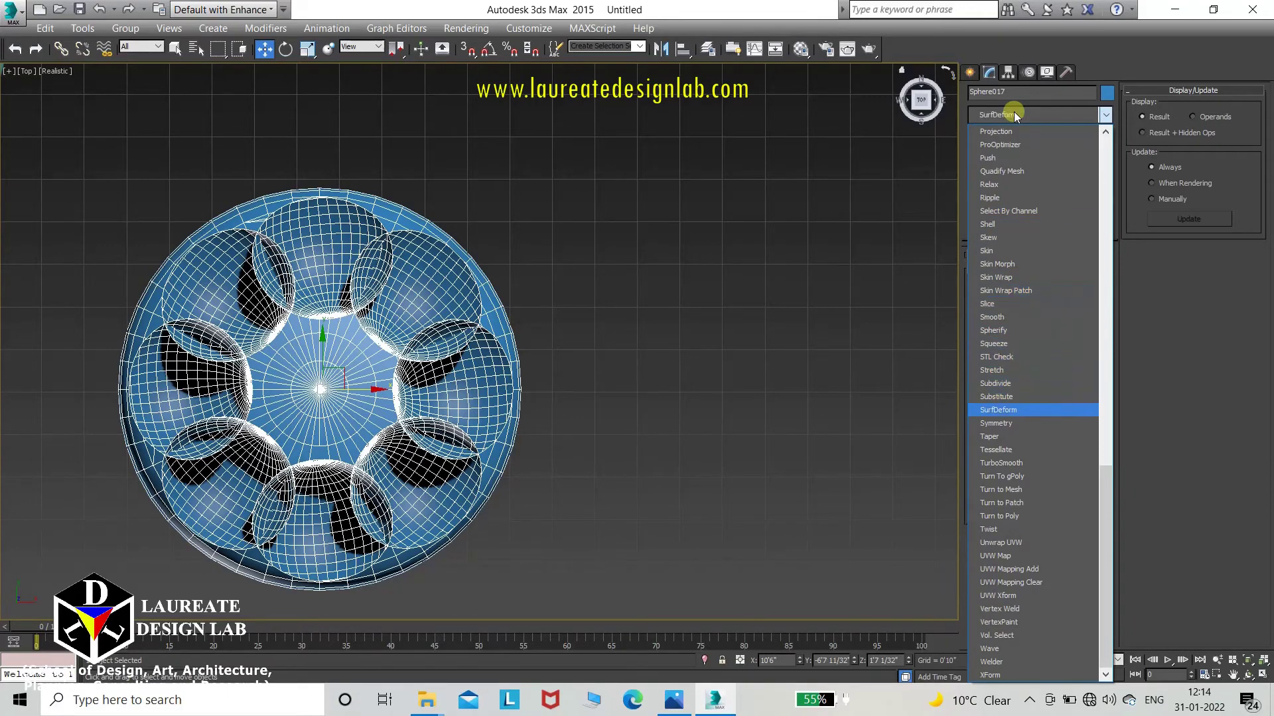
pyautogui.click(1036, 426)
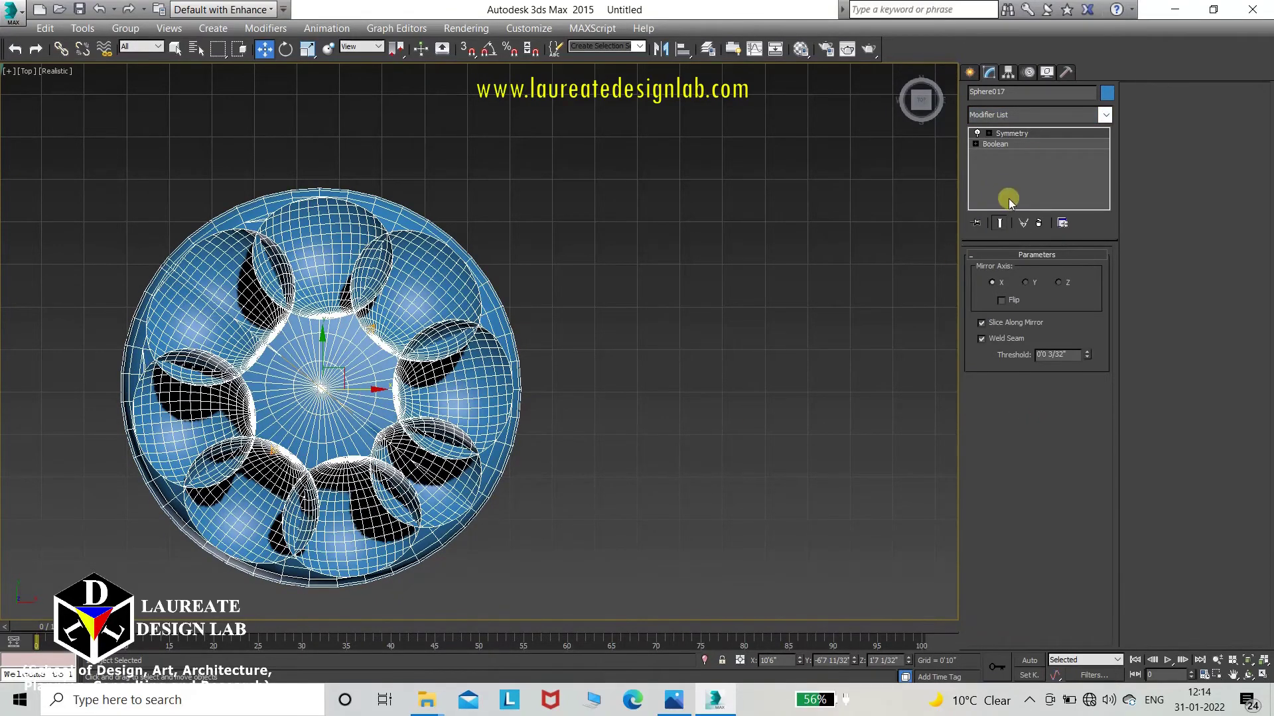
# - Move the Symmetry modifier's Mirror gizmo along X to about 12'7"
pyautogui.click(988, 134)
pyautogui.click(1011, 145)
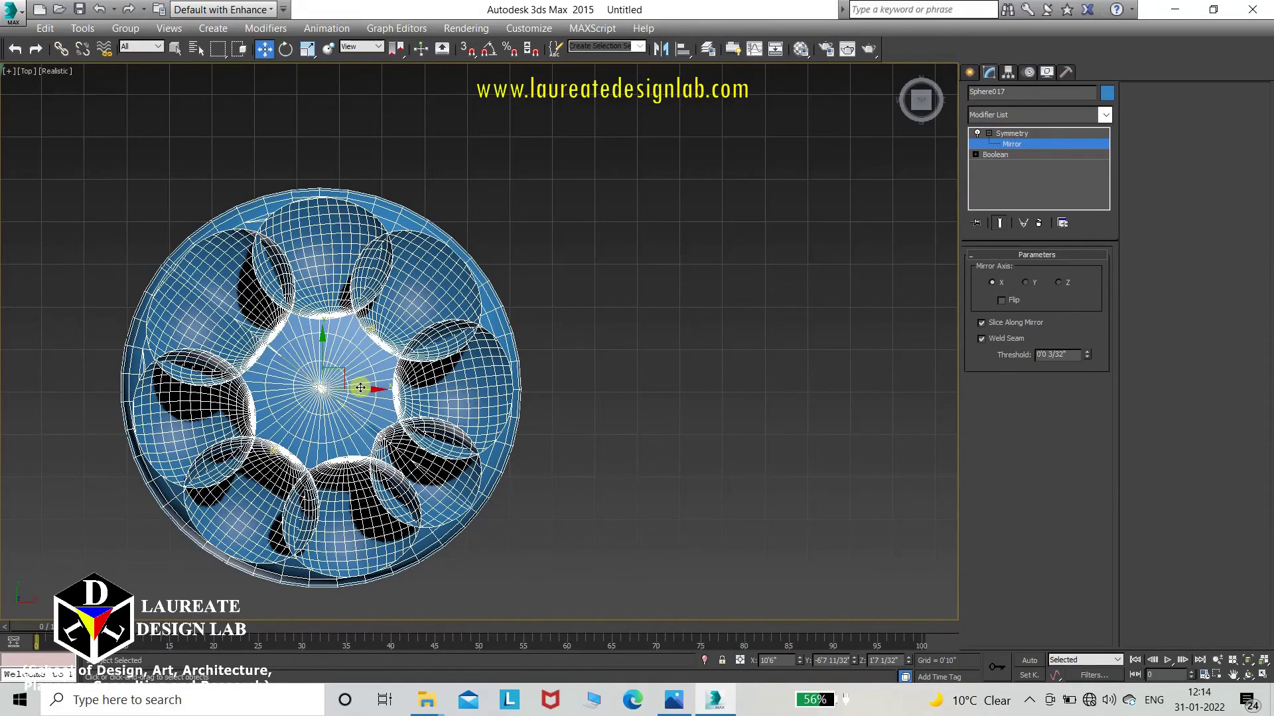
pyautogui.moveTo(360, 388); pyautogui.dragTo(465, 343)
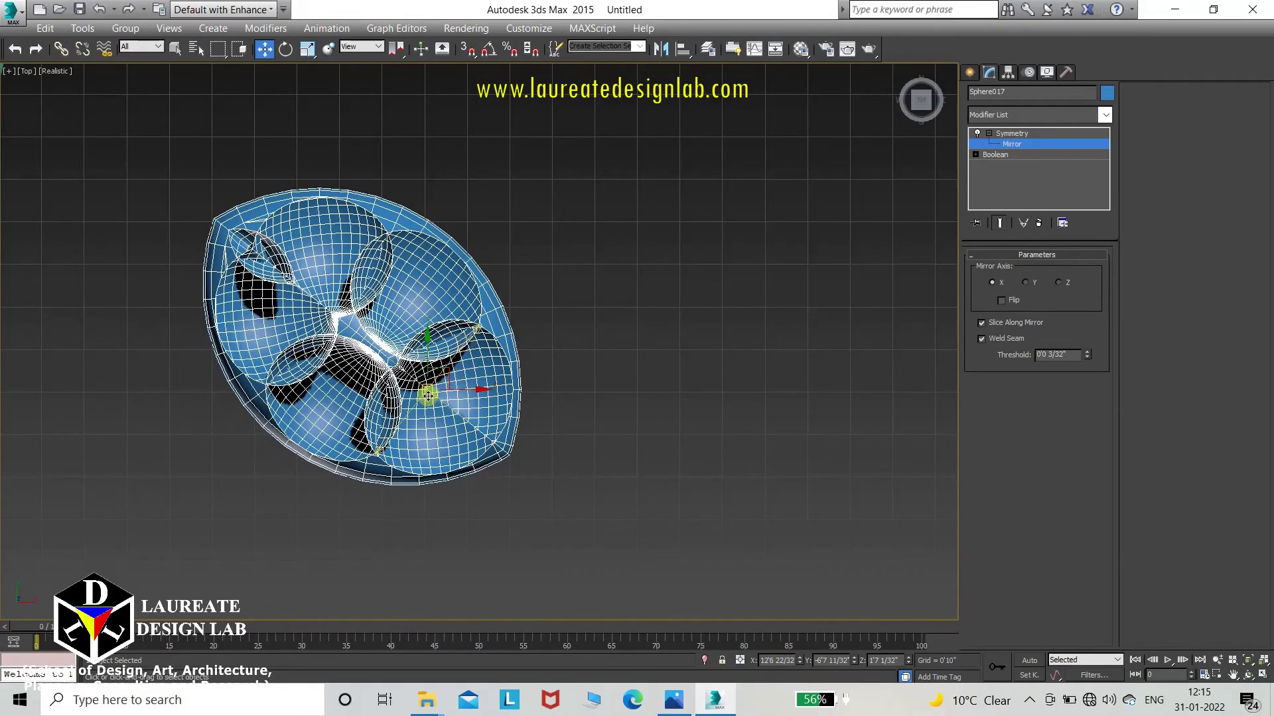
pyautogui.keyDown('alt'); pyautogui.moveTo(427, 389); pyautogui.dragTo(422, 355, button='middle'); pyautogui.keyUp('alt')
# - Move the Symmetry Mirror gizmo along Y to about -11'4", so the mirrored shape forms two joined scooped discs
pyautogui.moveTo(459, 357); pyautogui.dragTo(494, 352)
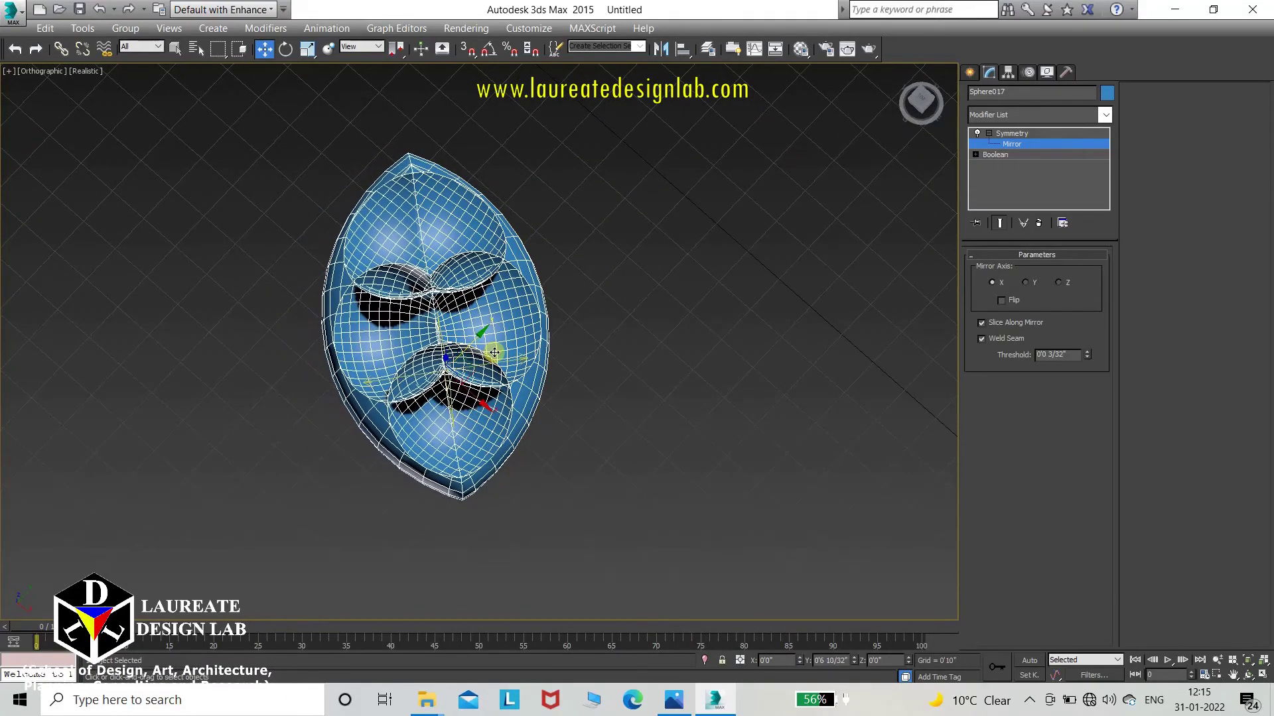
pyautogui.keyDown('alt'); pyautogui.moveTo(484, 356); pyautogui.dragTo(625, 390, button='middle'); pyautogui.keyUp('alt')
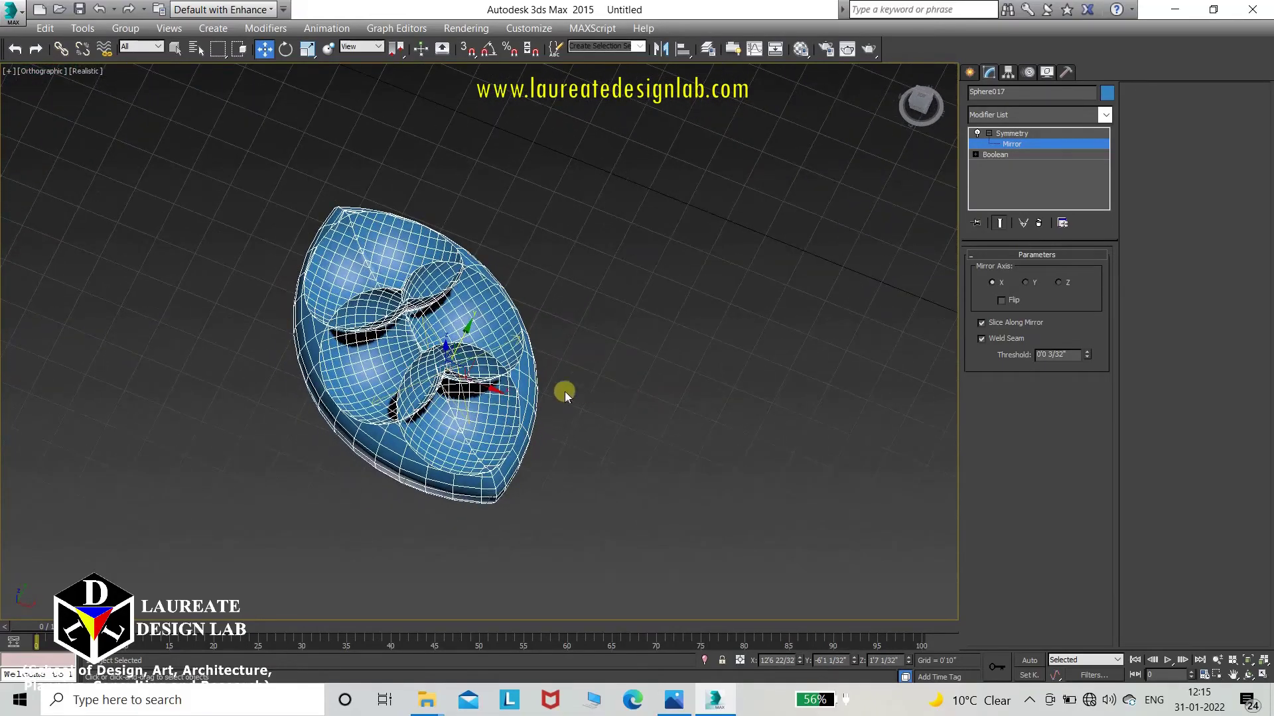
pyautogui.scroll(5, 459, 332)
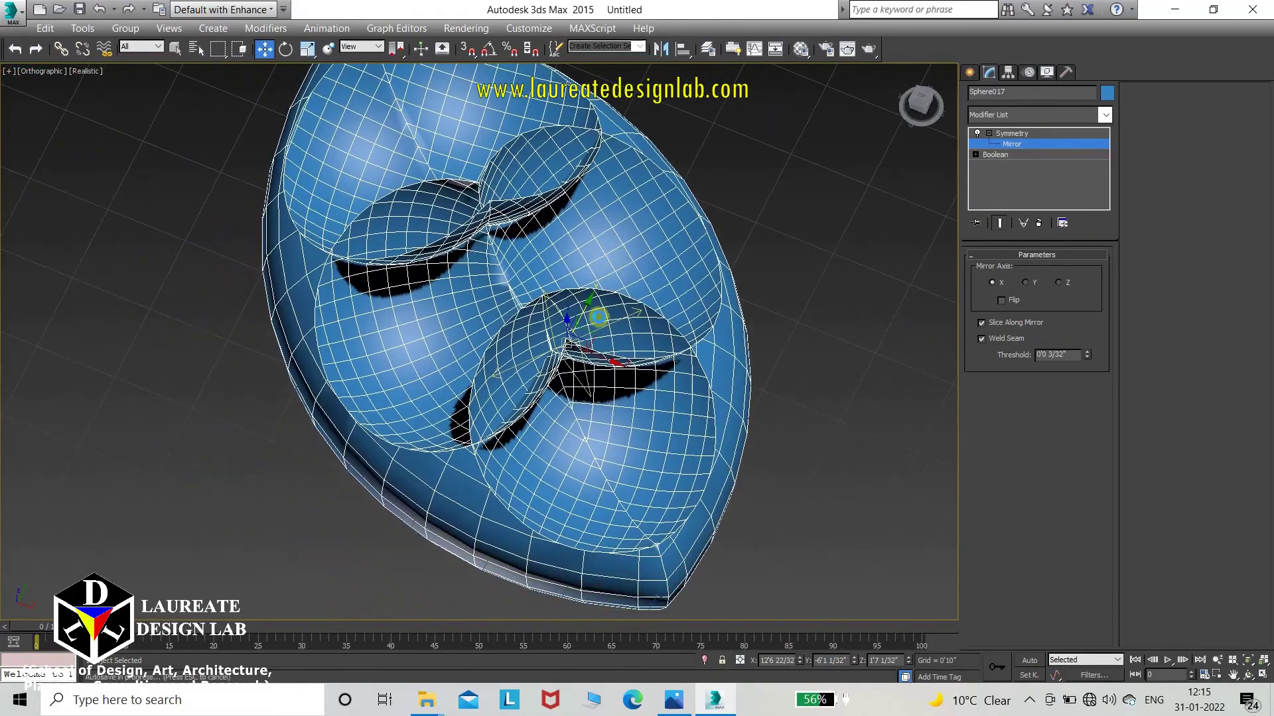
pyautogui.keyDown('alt'); pyautogui.moveTo(581, 317); pyautogui.dragTo(157, 524, button='middle'); pyautogui.keyUp('alt')
pyautogui.scroll(-5, 241, 455)
pyautogui.scroll(4, 501, 382)
pyautogui.keyDown('alt'); pyautogui.moveTo(242, 455); pyautogui.dragTo(598, 349, button='middle'); pyautogui.keyUp('alt')
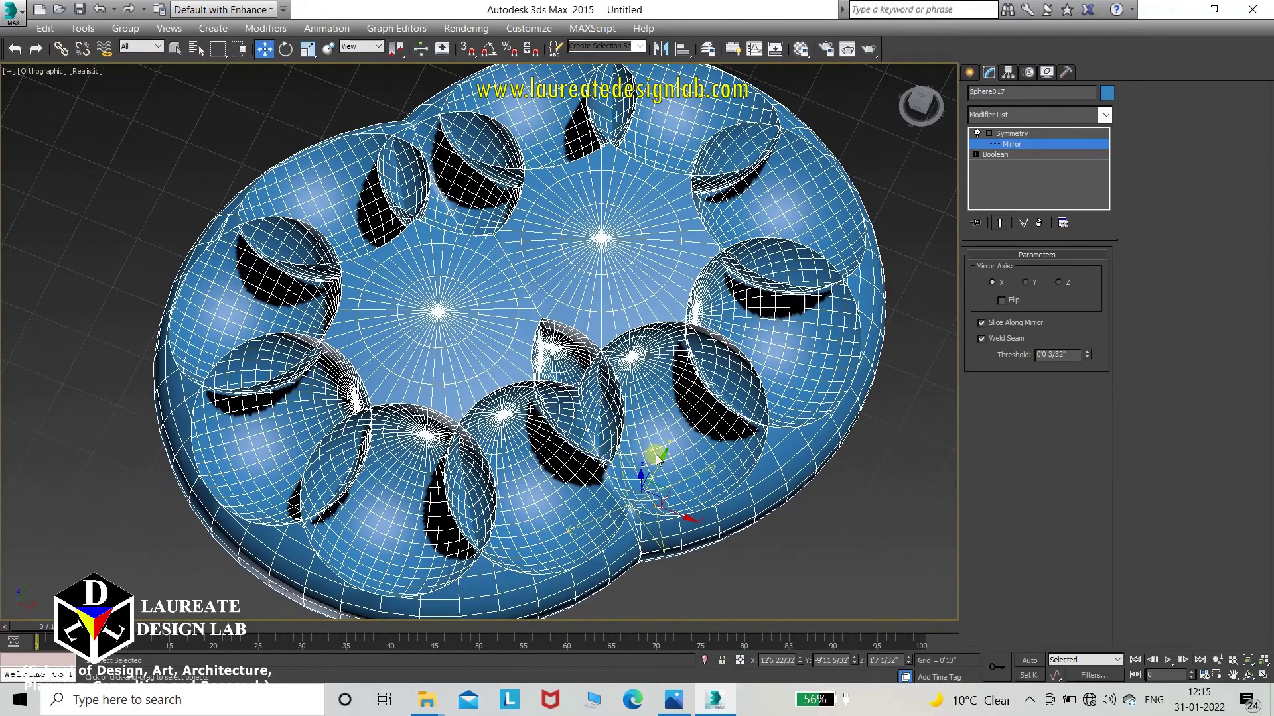
pyautogui.moveTo(660, 464); pyautogui.dragTo(560, 516)
pyautogui.scroll(-3, 668, 404)
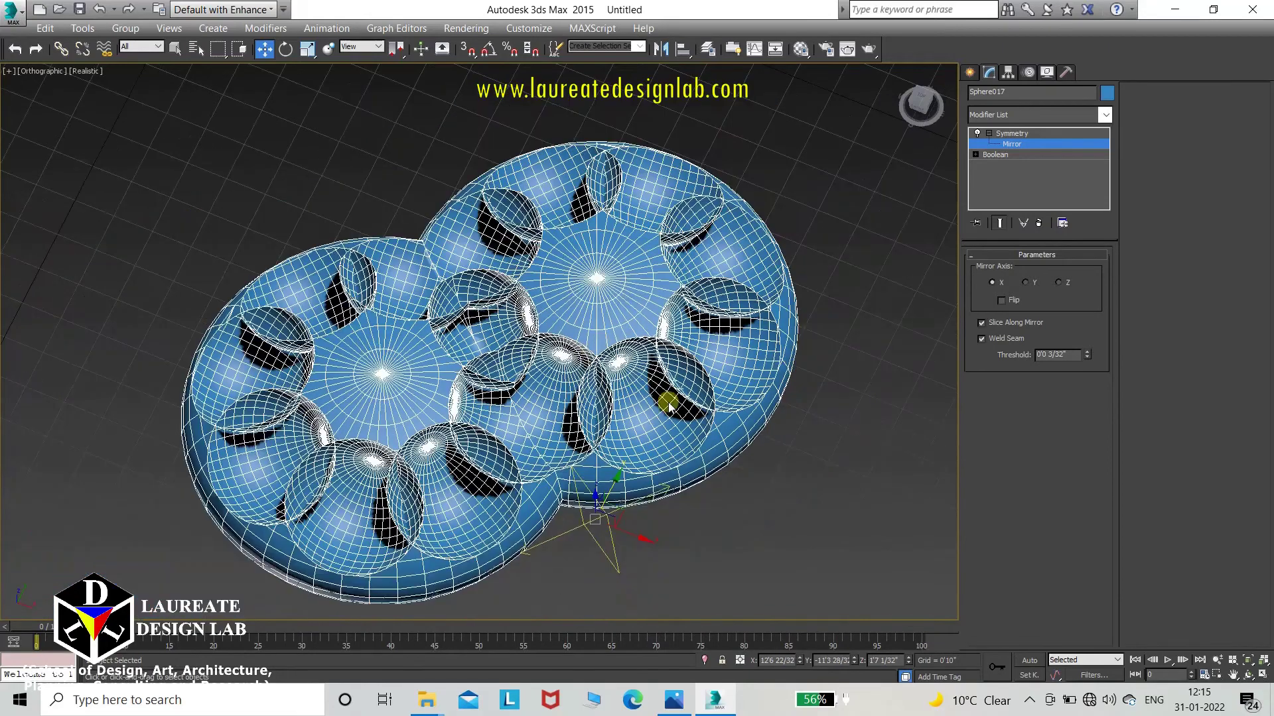
pyautogui.moveTo(628, 356); pyautogui.dragTo(625, 395, button='middle')
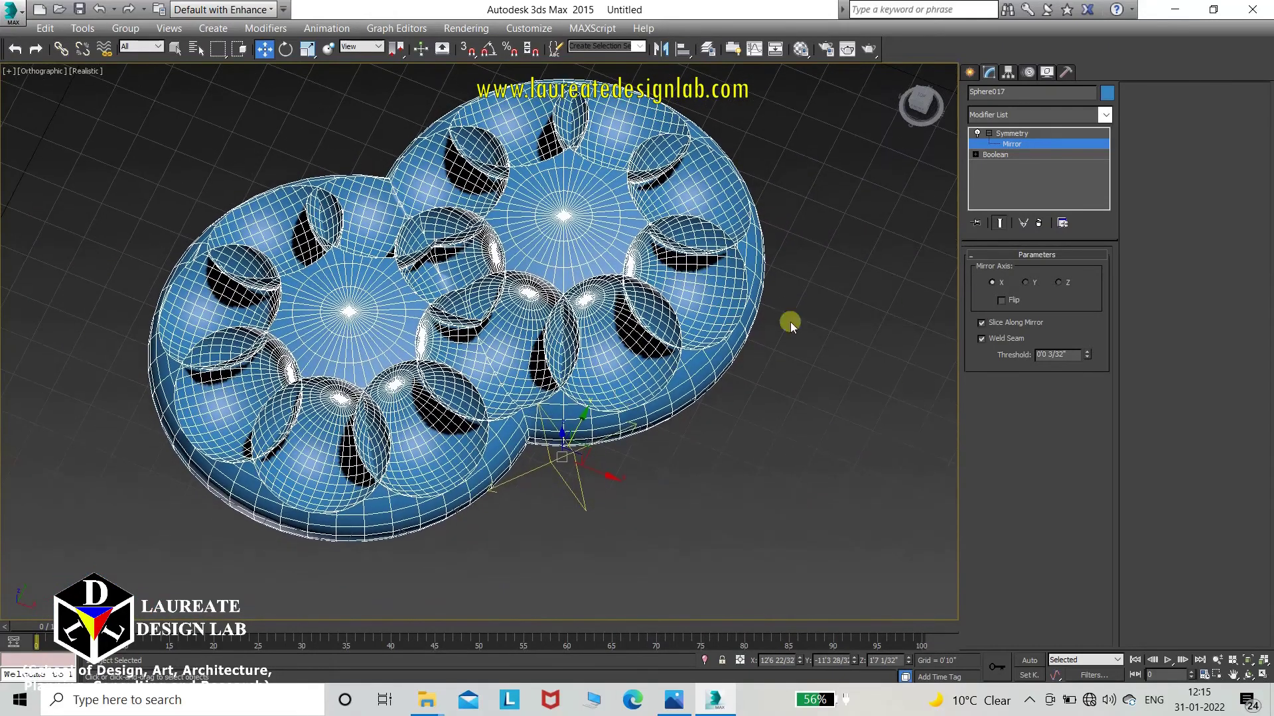
# - Leave the Mirror sub-object level and add a second Symmetry modifier above the first
pyautogui.click(1020, 142)
pyautogui.click(1019, 114)
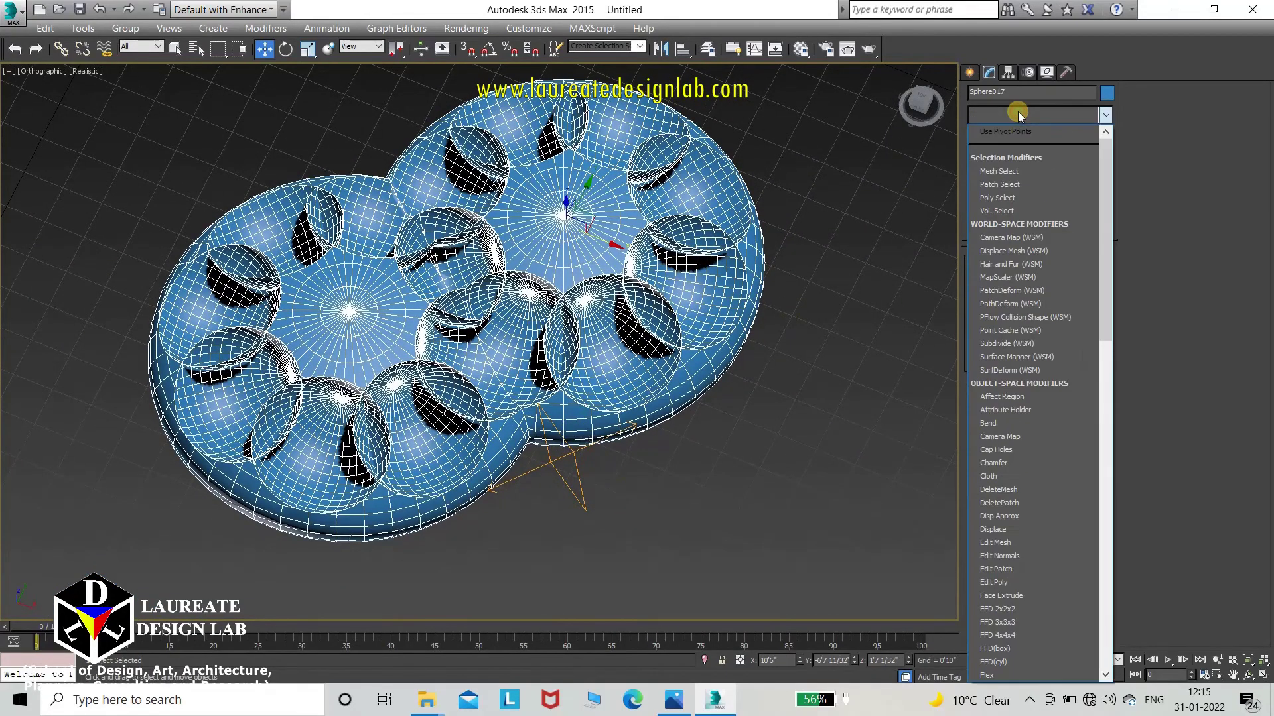
pyautogui.press('s')
pyautogui.press('h')
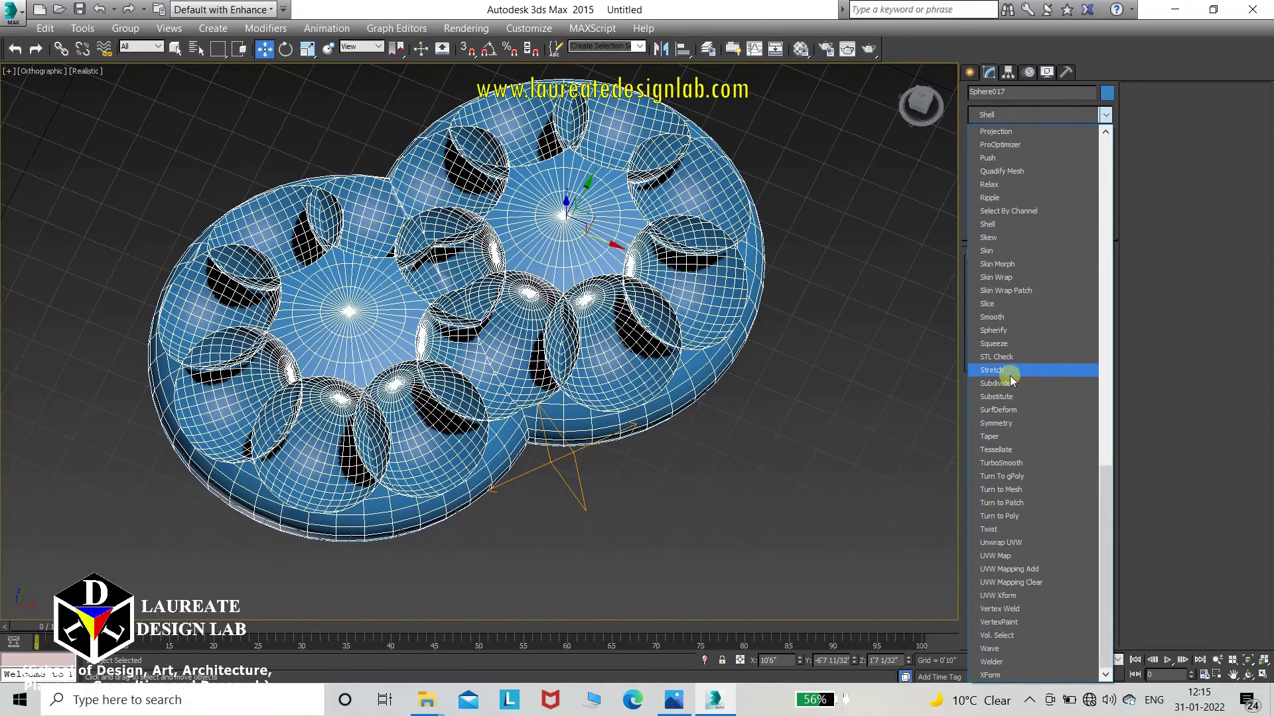
pyautogui.click(1015, 423)
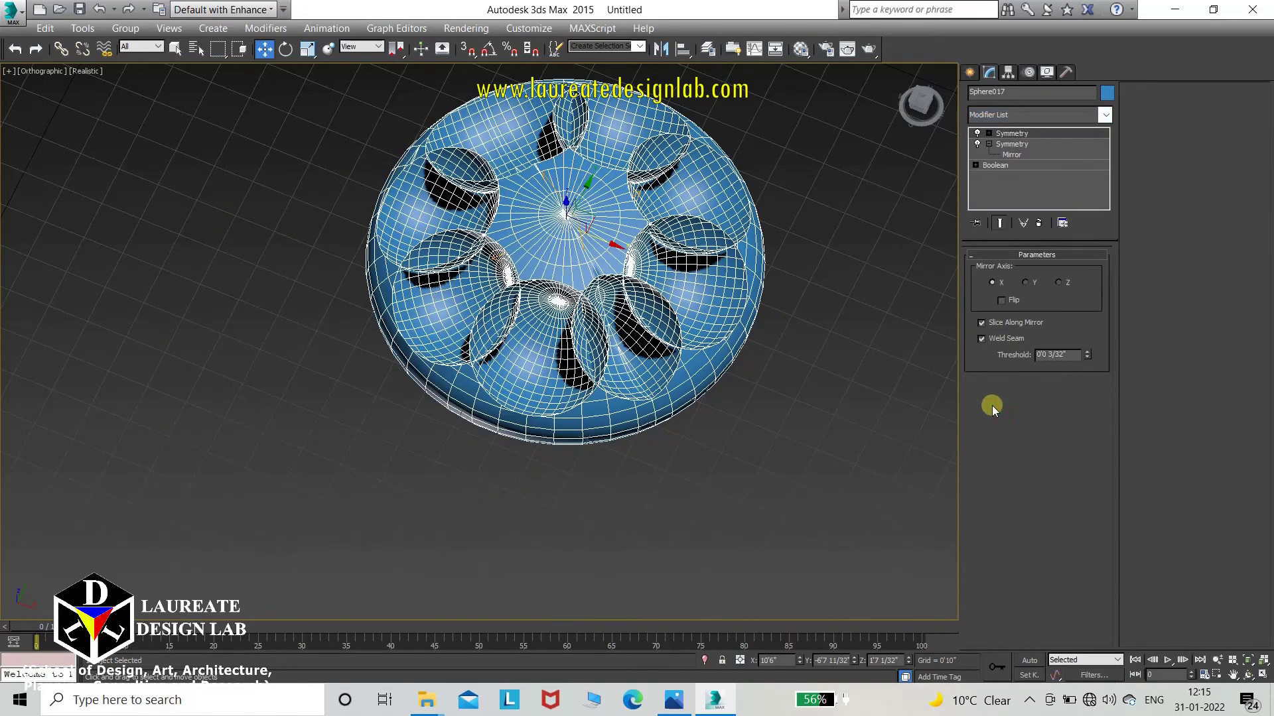
# - Move the upper Symmetry modifier's Mirror gizmo along Y to about -13'3", extending the shape into a chain of discs
pyautogui.click(988, 133)
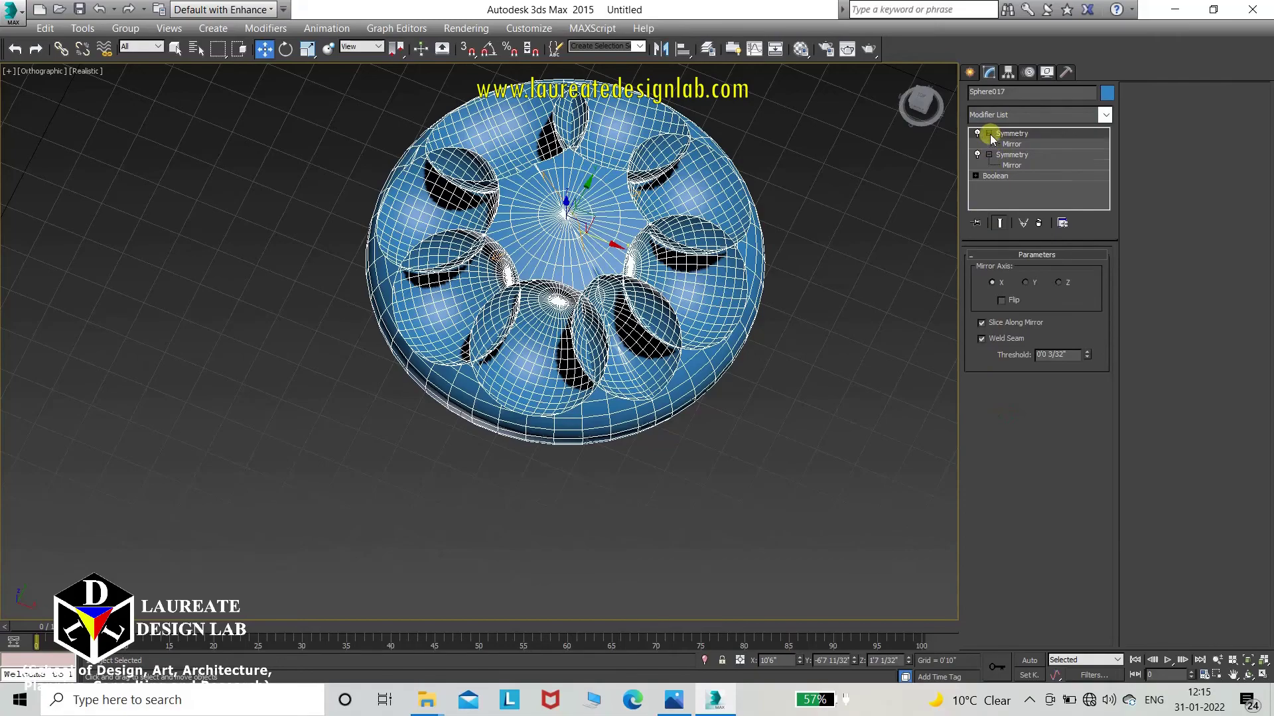
pyautogui.click(1005, 143)
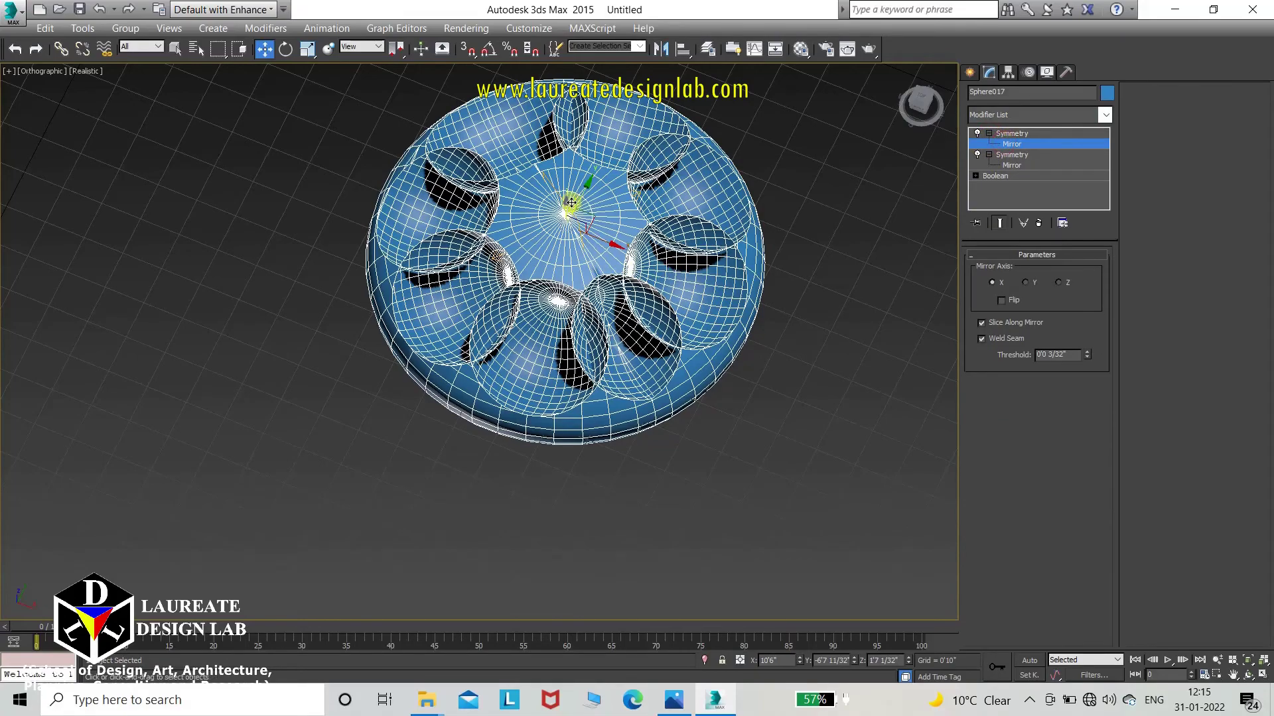
pyautogui.moveTo(586, 186); pyautogui.dragTo(342, 415)
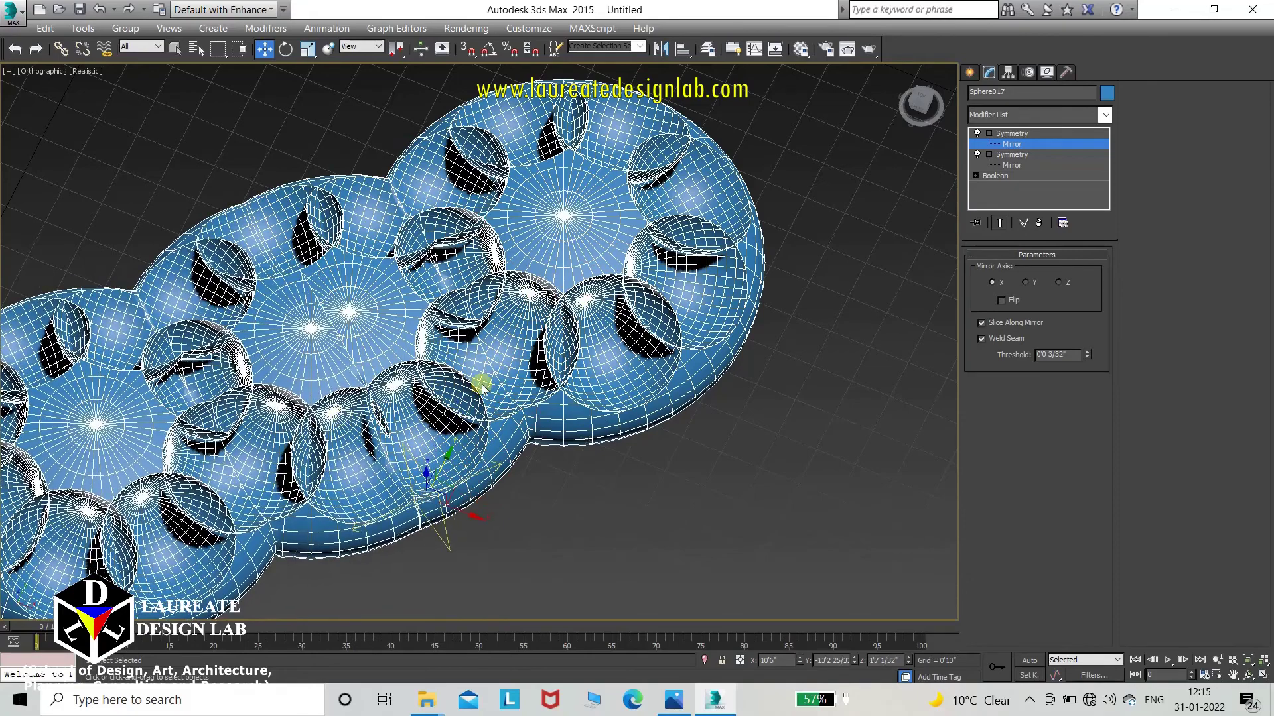
pyautogui.scroll(-3, 477, 381)
pyautogui.moveTo(774, 372); pyautogui.dragTo(672, 365, button='middle')
pyautogui.scroll(3, 646, 383)
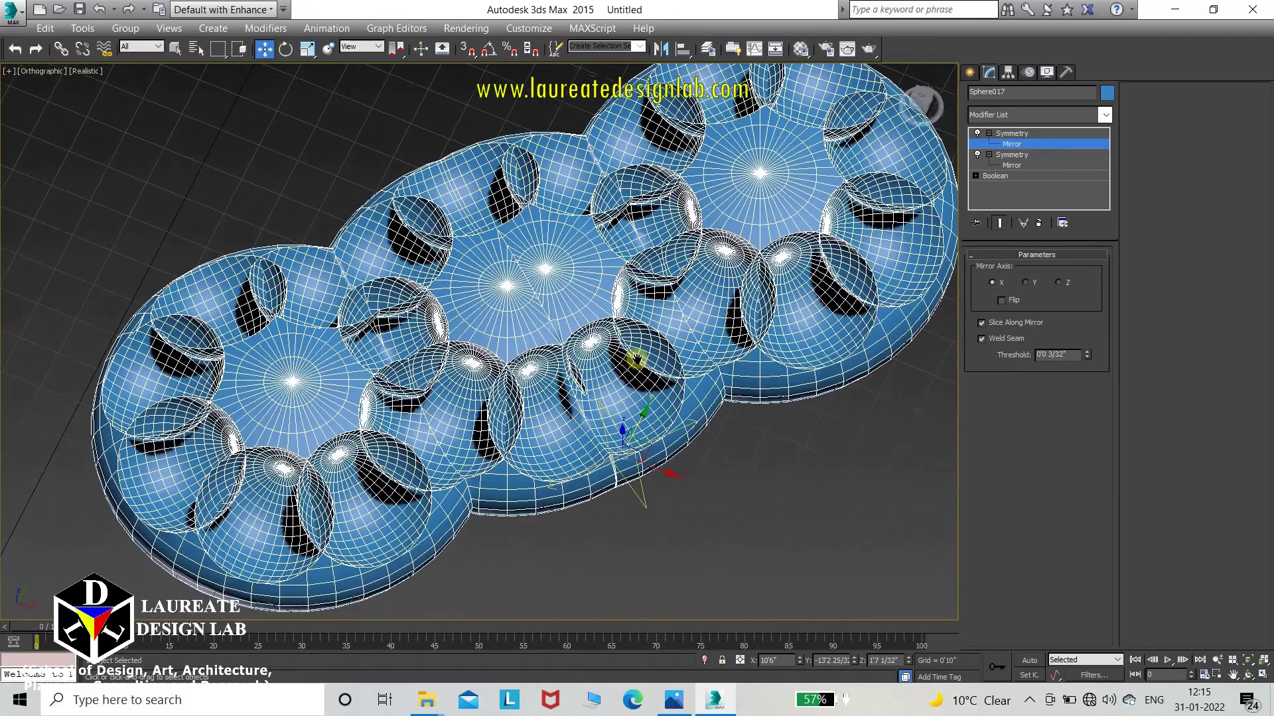
# - Shift the upper Mirror gizmo about 1'11" further along negative Y, leave the Mirror level and deselect the object
pyautogui.moveTo(622, 434); pyautogui.dragTo(526, 460)
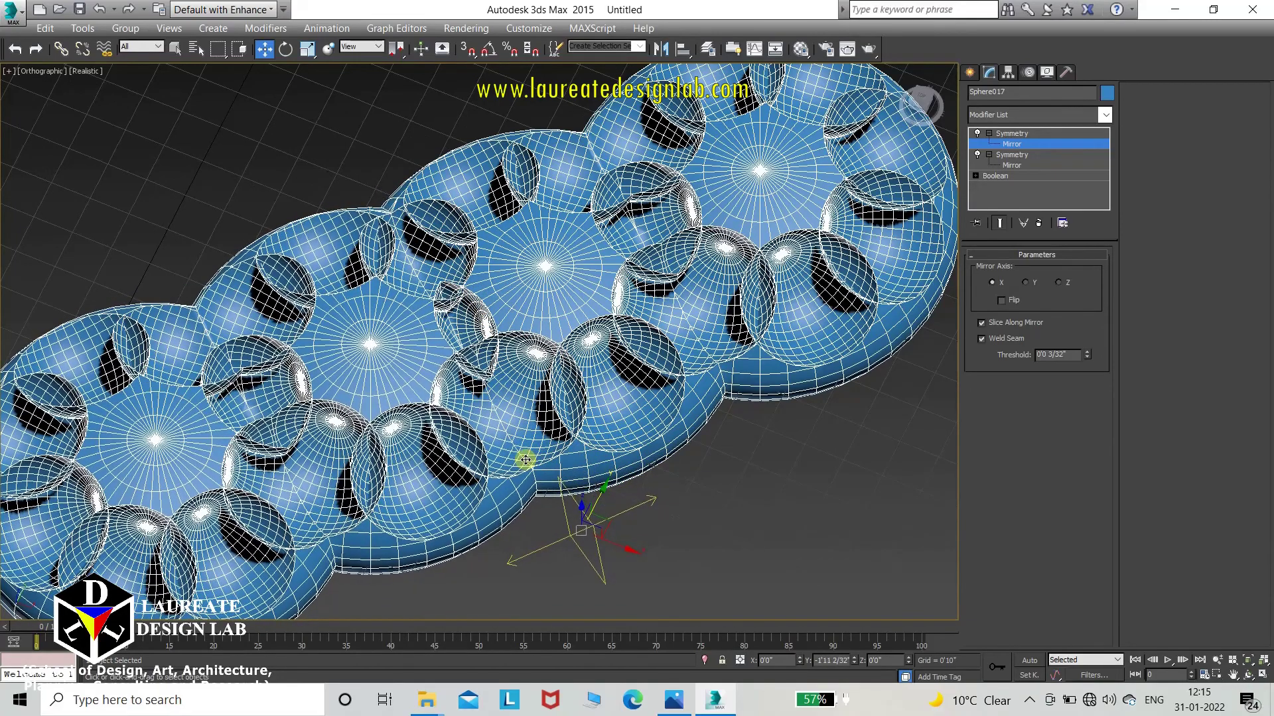
pyautogui.click(1006, 136)
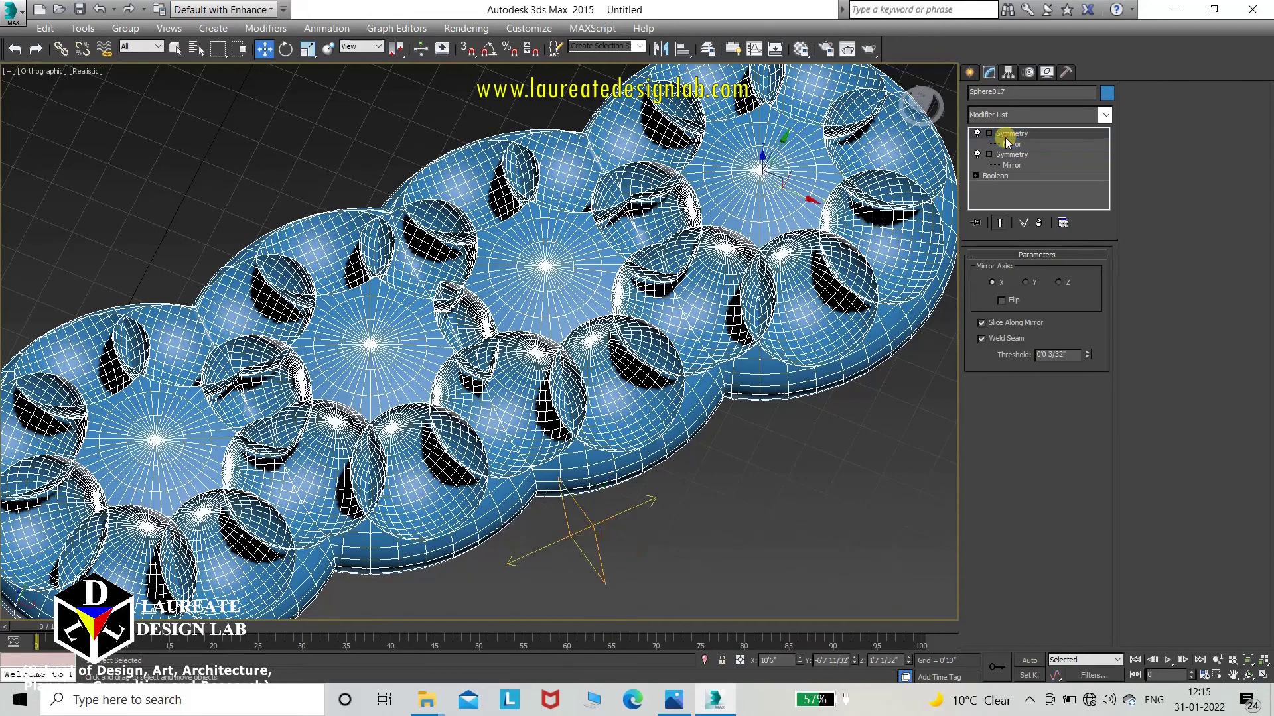
pyautogui.click(862, 508)
pyautogui.moveTo(682, 370)
pyautogui.mouseDown(button='middle')
pyautogui.moveTo(684, 350)
pyautogui.moveTo(685, 373)
pyautogui.mouseUp(button='middle')
pyautogui.scroll(2, 614, 389)
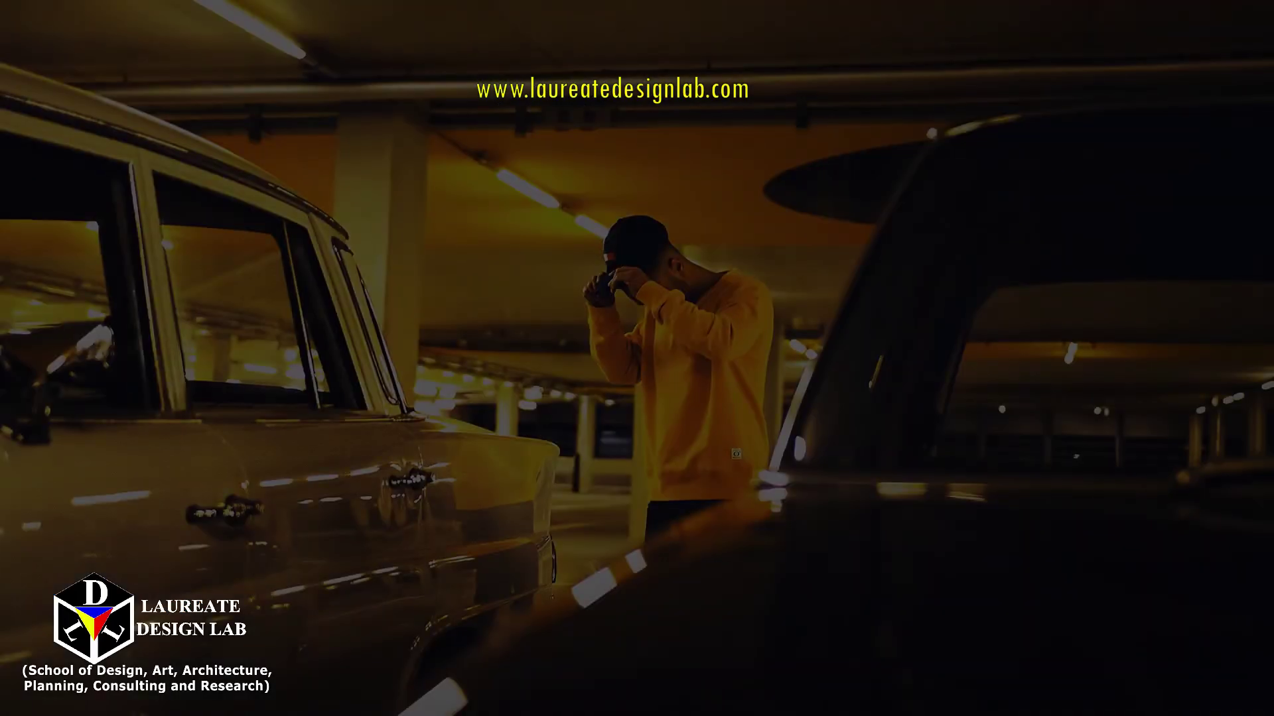